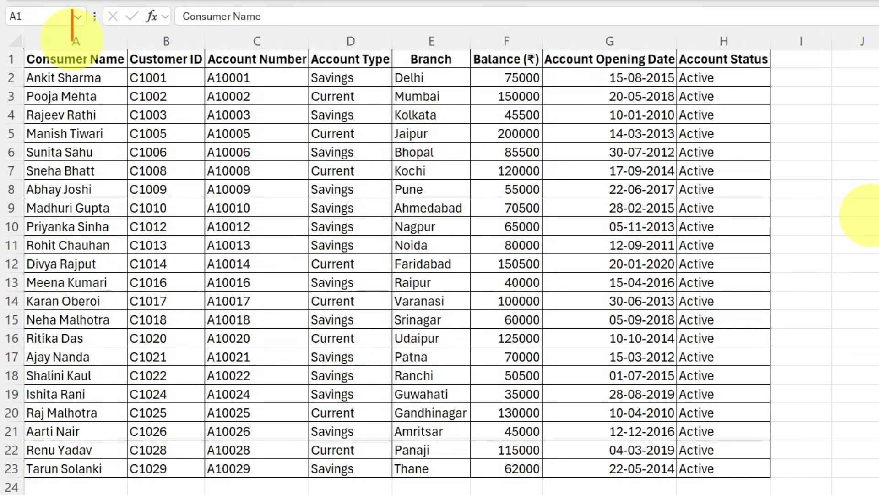
- Review the column headers and records of the active accounts table and the not-active accounts table below it
{"action": "left_click_drag", "start_coordinate": [165, 20], "coordinate": [190, 35]}
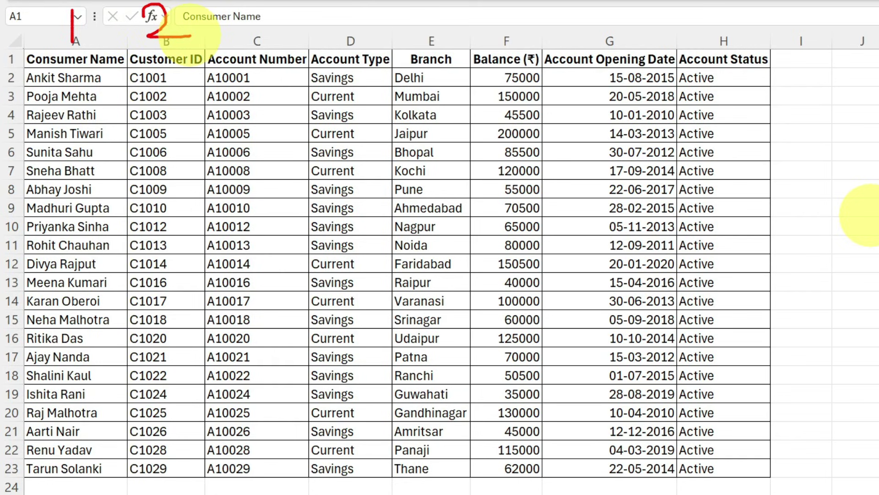
{"action": "mouse_move", "coordinate": [226, 8]}
{"action": "left_mouse_down"}
{"action": "mouse_move", "coordinate": [275, 28]}
{"action": "mouse_move", "coordinate": [252, 42]}
{"action": "left_mouse_up"}
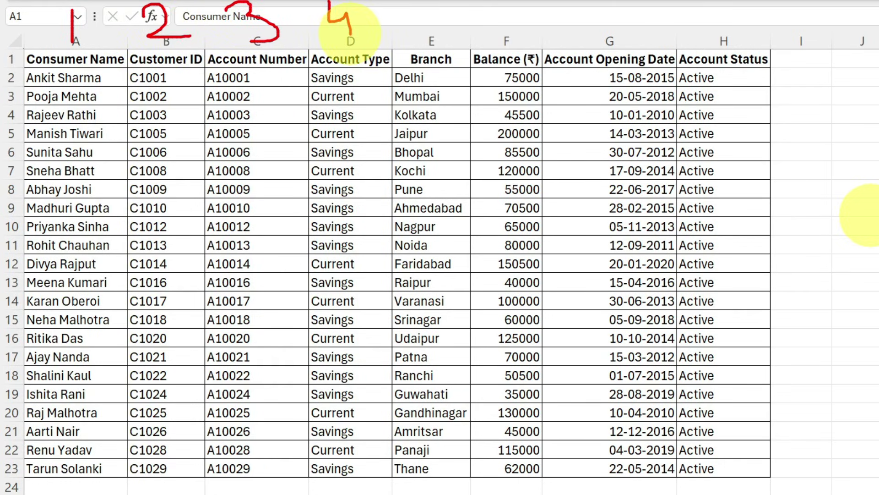
{"action": "left_click_drag", "start_coordinate": [423, 29], "coordinate": [480, 6]}
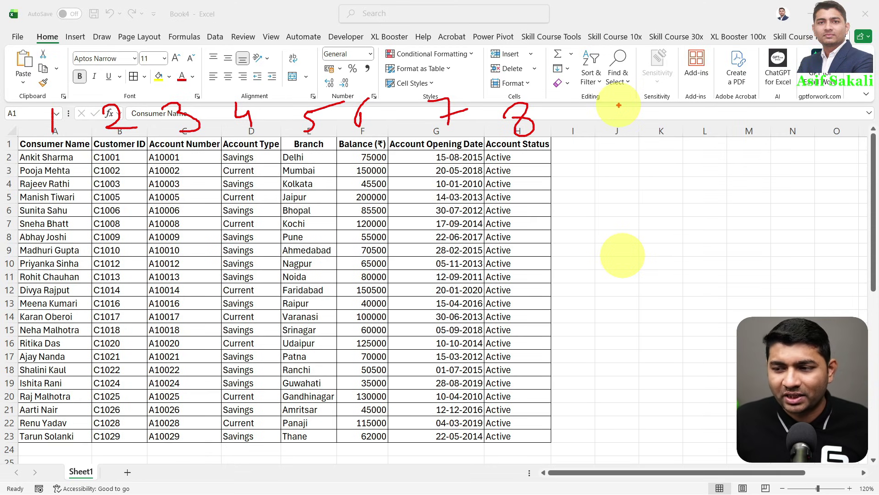
{"action": "scroll", "coordinate": [527, 223], "scroll_direction": "down", "scroll_amount": 2}
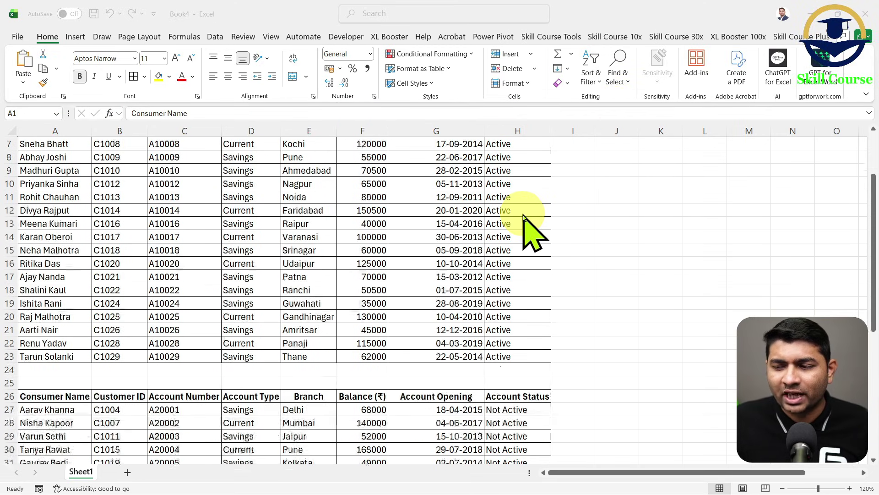
{"action": "scroll", "coordinate": [526, 222], "scroll_direction": "down", "scroll_amount": 5}
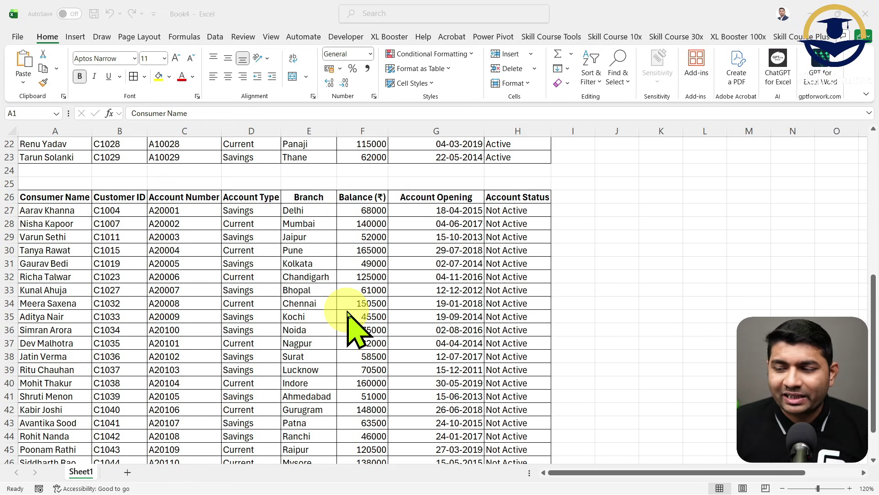
{"action": "scroll", "coordinate": [348, 316], "scroll_direction": "up", "scroll_amount": 7}
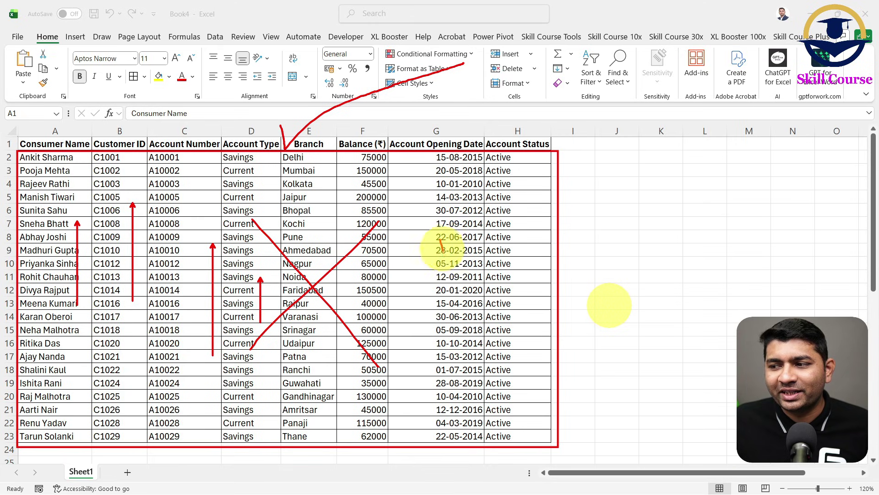
{"action": "left_click_drag", "start_coordinate": [442, 249], "coordinate": [459, 234]}
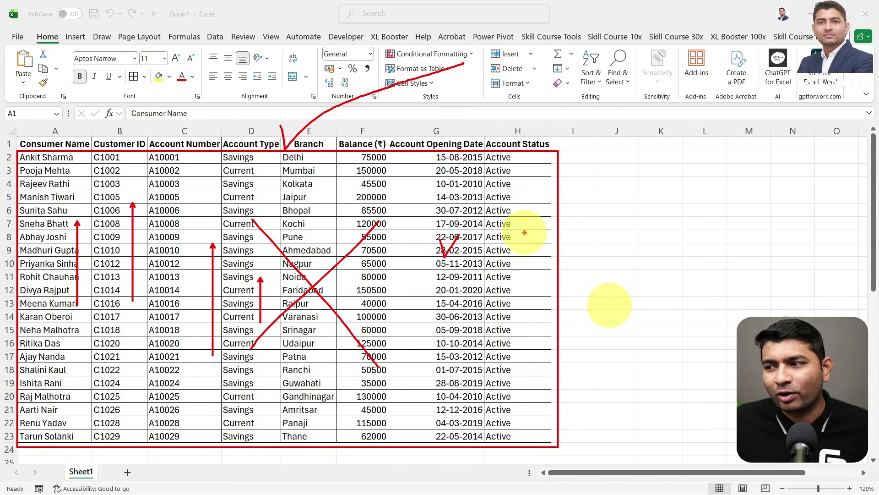
{"action": "left_click_drag", "start_coordinate": [525, 233], "coordinate": [612, 212]}
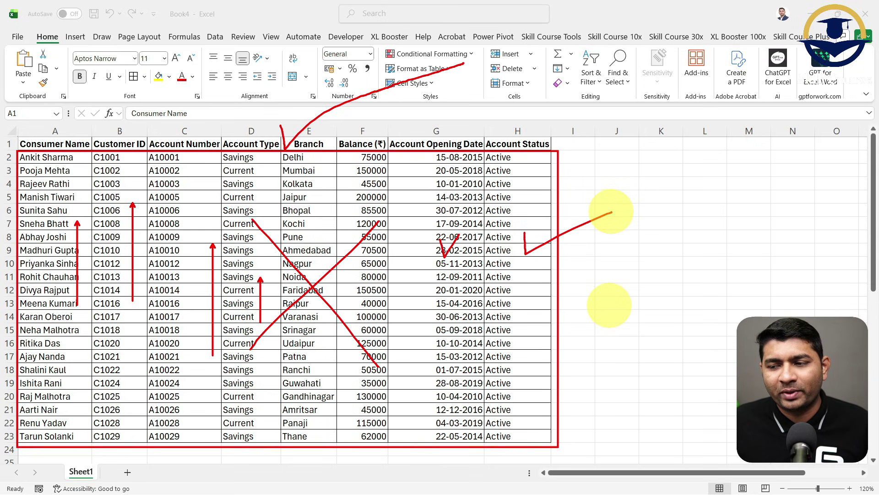
{"action": "key", "text": "Escape"}
{"action": "scroll", "coordinate": [453, 215], "scroll_direction": "down", "scroll_amount": 8}
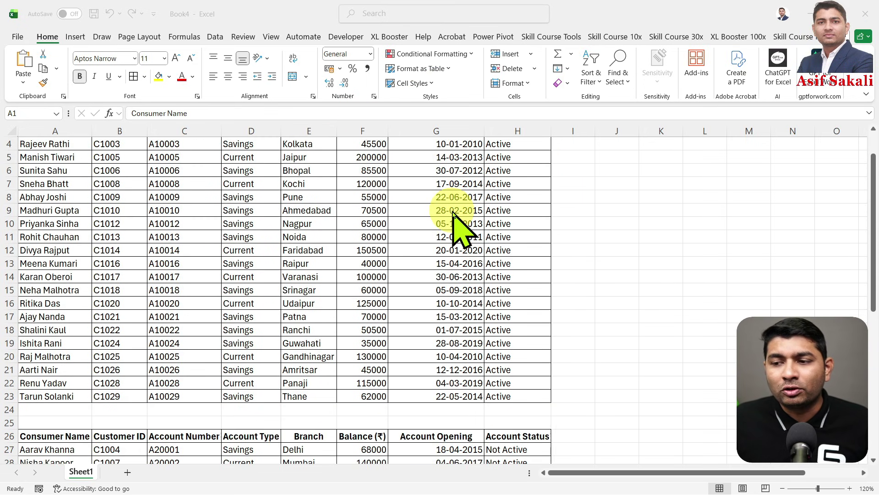
{"action": "scroll", "coordinate": [453, 216], "scroll_direction": "up", "scroll_amount": 8}
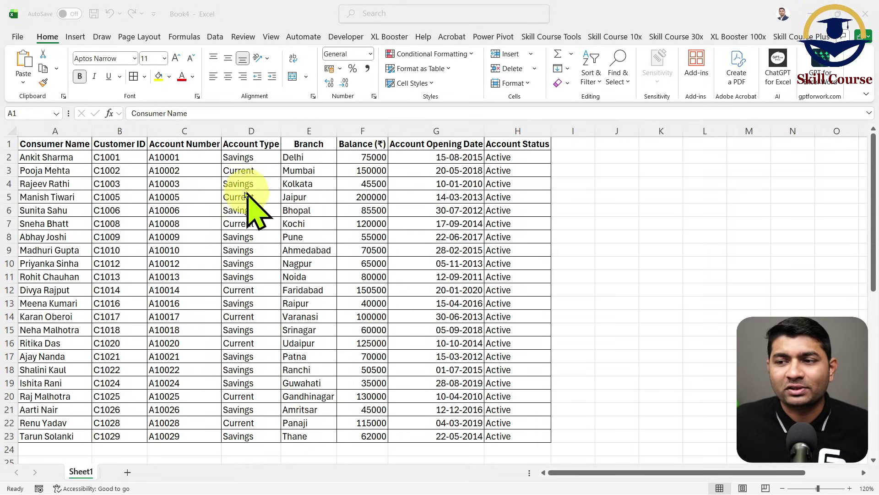
- Copy the header row A1:H1 and paste it transposed as a vertical list starting in cell J1
{"action": "left_click", "coordinate": [68, 146]}
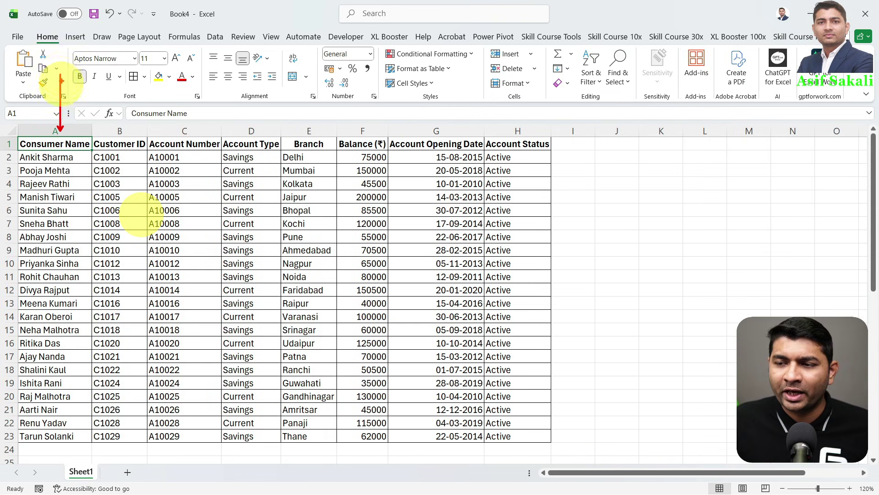
{"action": "left_click_drag", "start_coordinate": [520, 131], "coordinate": [520, 69]}
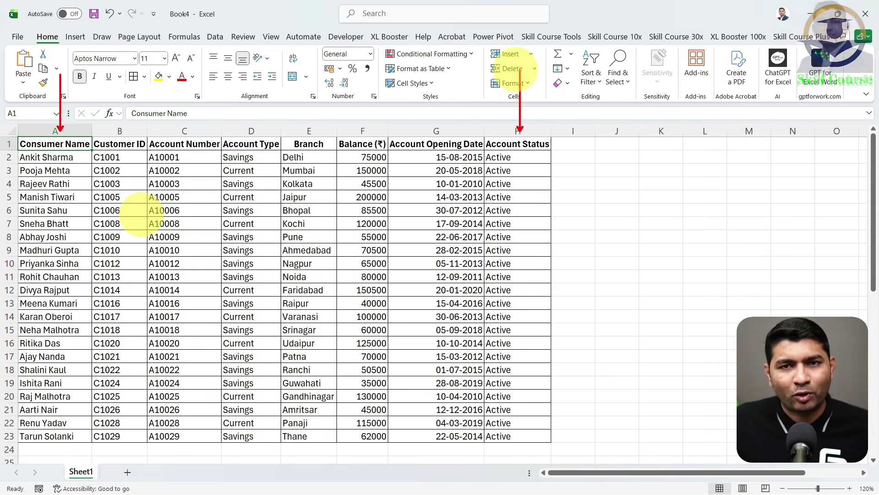
{"action": "key", "text": "Escape"}
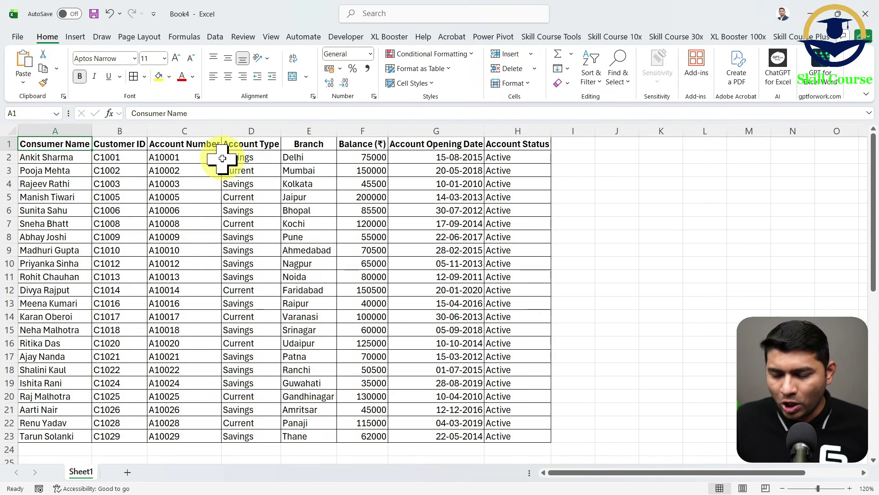
{"action": "key", "text": "ctrl+shift+Right"}
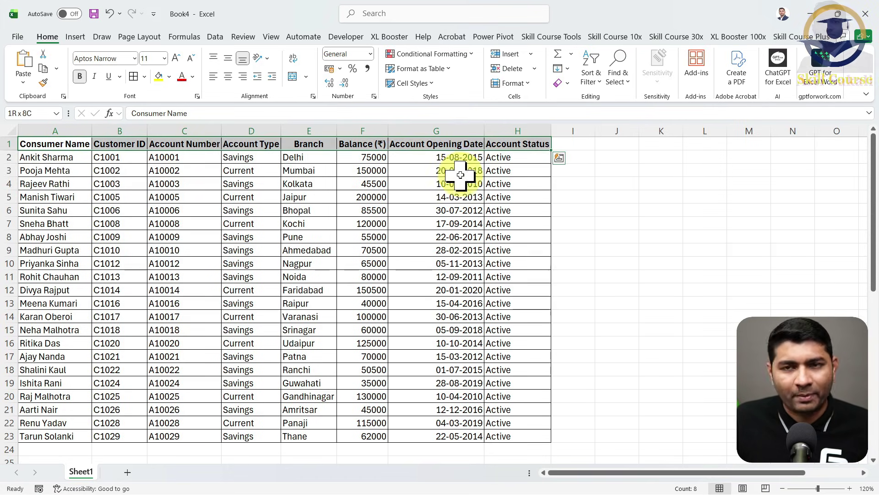
{"action": "left_click", "coordinate": [547, 143]}
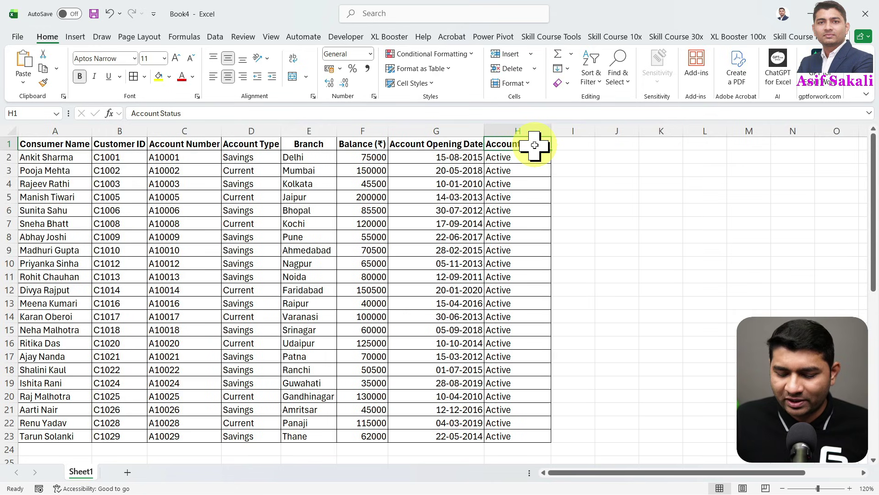
{"action": "key", "text": "ctrl+shift+Left"}
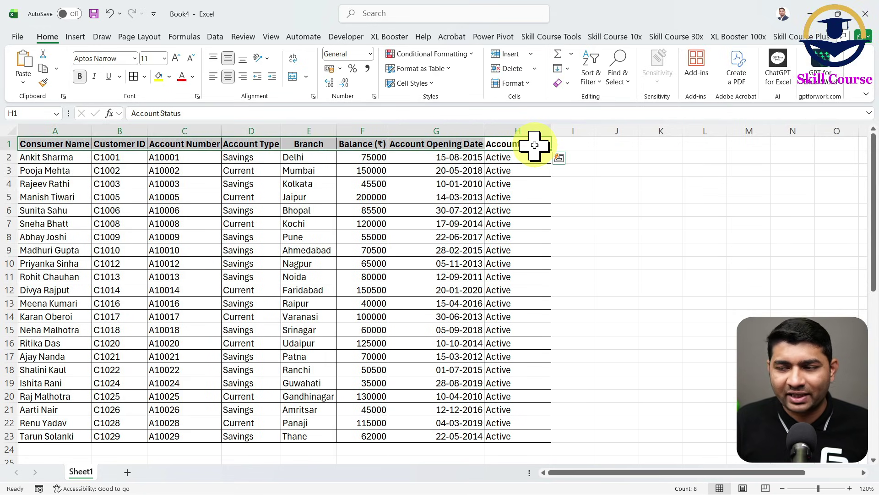
{"action": "key", "text": "ctrl+c"}
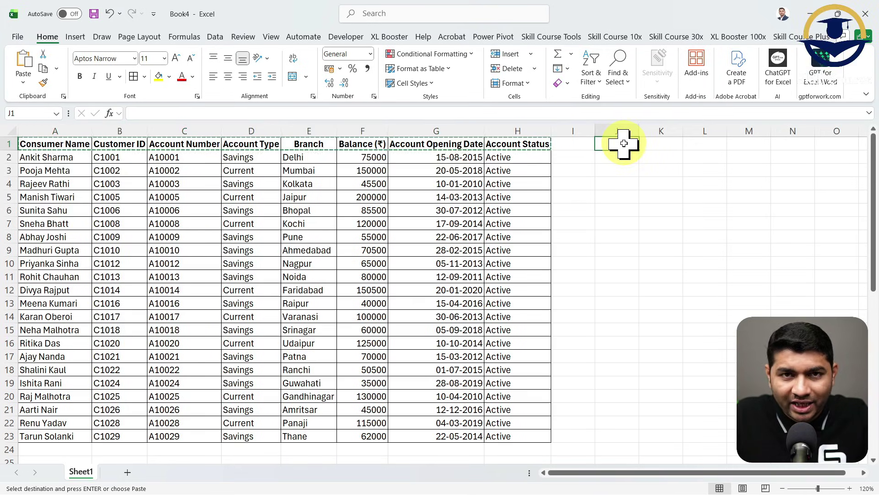
{"action": "left_click", "coordinate": [23, 84]}
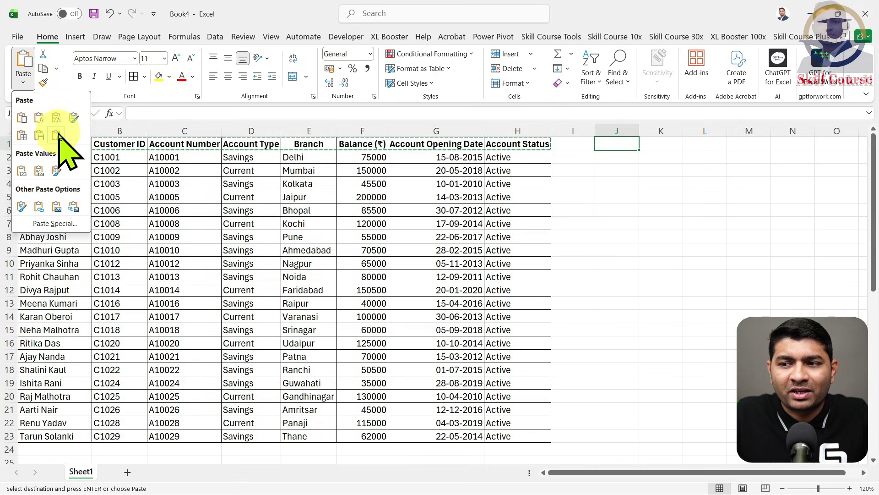
{"action": "left_click", "coordinate": [59, 136]}
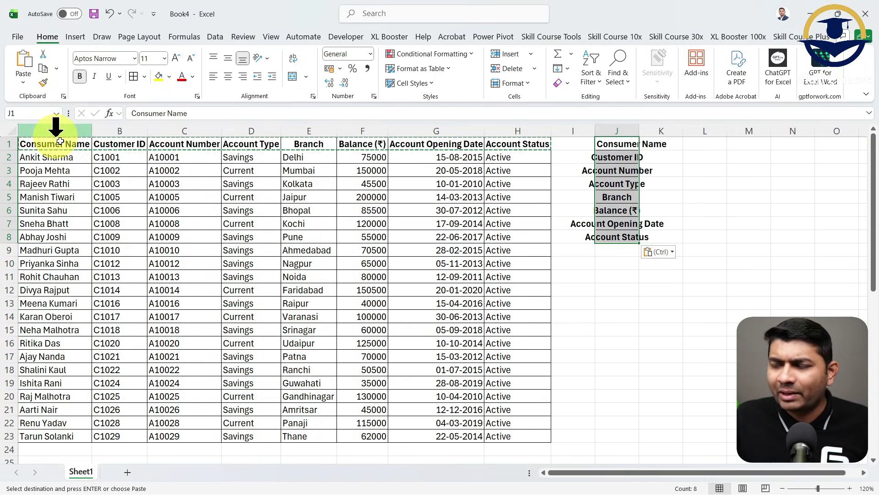
- Widen column J to fit the transposed labels and left-align them
{"action": "left_click_drag", "start_coordinate": [643, 137], "coordinate": [703, 130]}
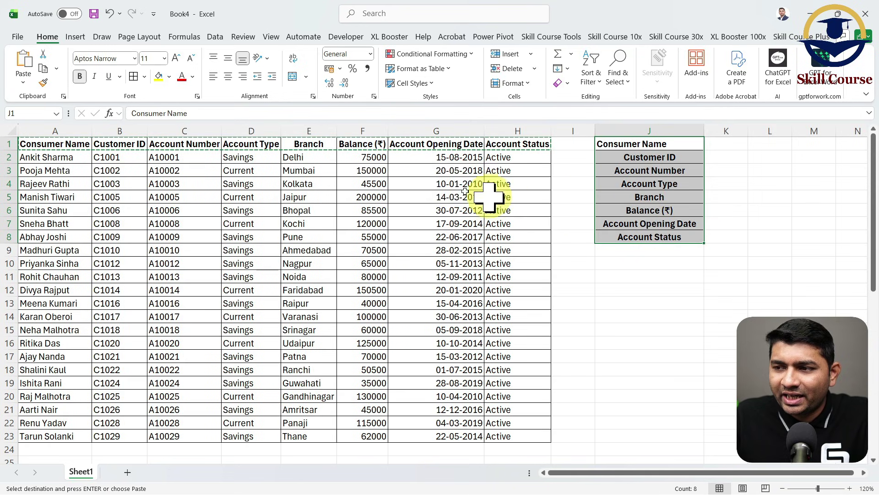
{"action": "left_click", "coordinate": [214, 77]}
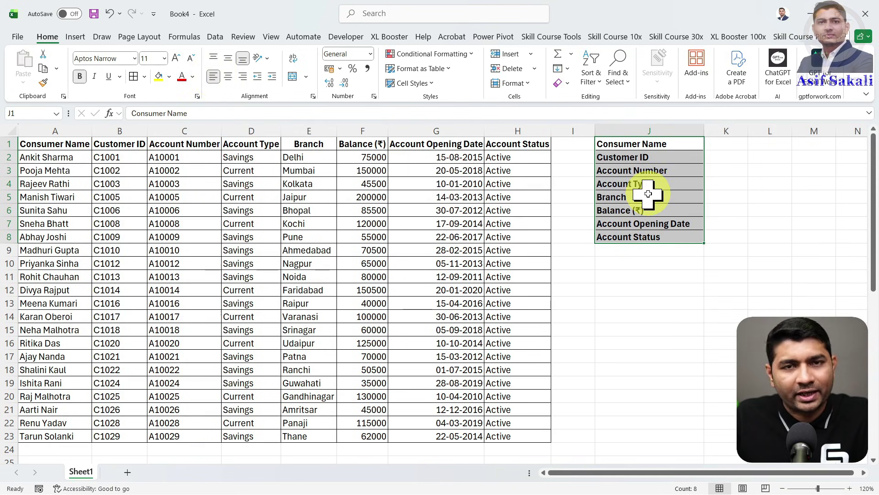
- Swap the first two labels in column J so that Customer ID is in J1 and Consumer Name in J2
{"action": "left_click", "coordinate": [867, 475]}
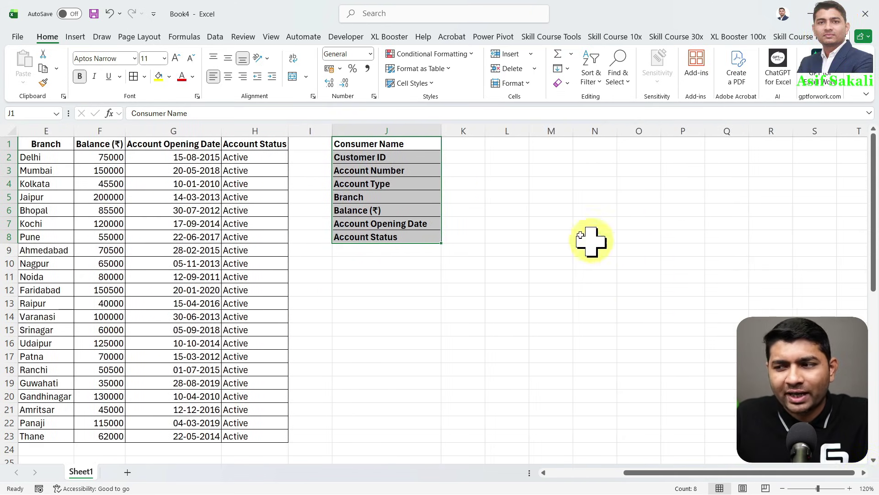
{"action": "left_click", "coordinate": [415, 159]}
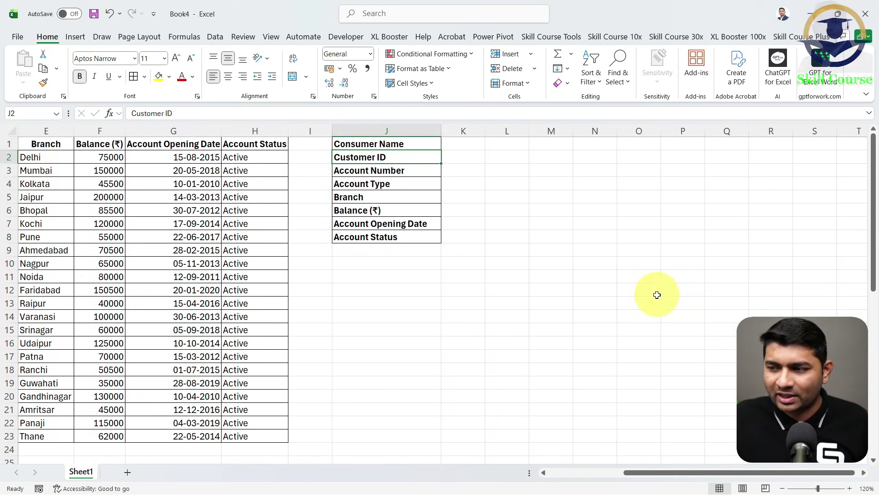
{"action": "key", "text": "ctrl+2"}
{"action": "mouse_move", "coordinate": [421, 156]}
{"action": "left_mouse_down"}
{"action": "mouse_move", "coordinate": [476, 145]}
{"action": "mouse_move", "coordinate": [436, 141]}
{"action": "left_mouse_up"}
{"action": "left_click_drag", "start_coordinate": [334, 142], "coordinate": [310, 155]}
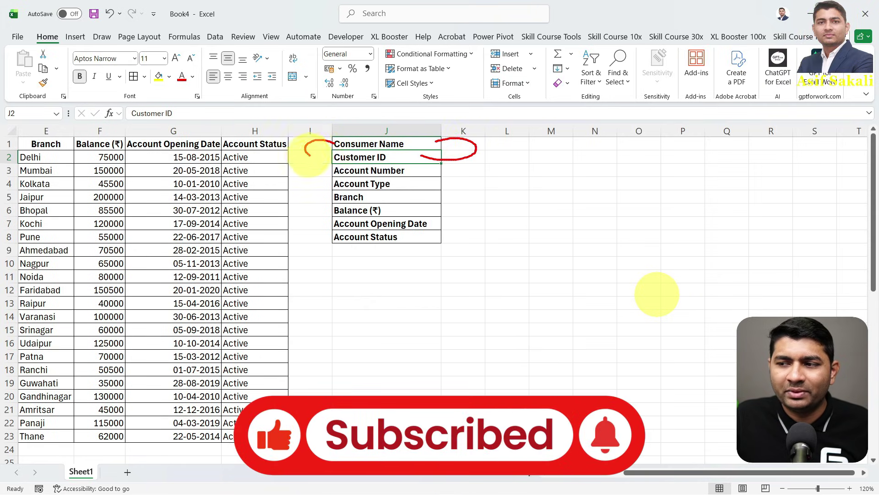
{"action": "key", "text": "Escape"}
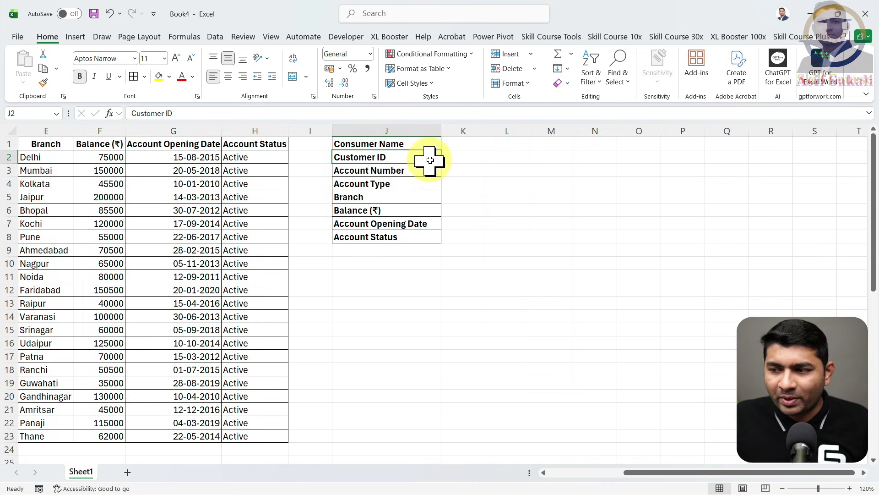
{"action": "key", "text": "ctrl+c"}
{"action": "left_click", "coordinate": [502, 144]}
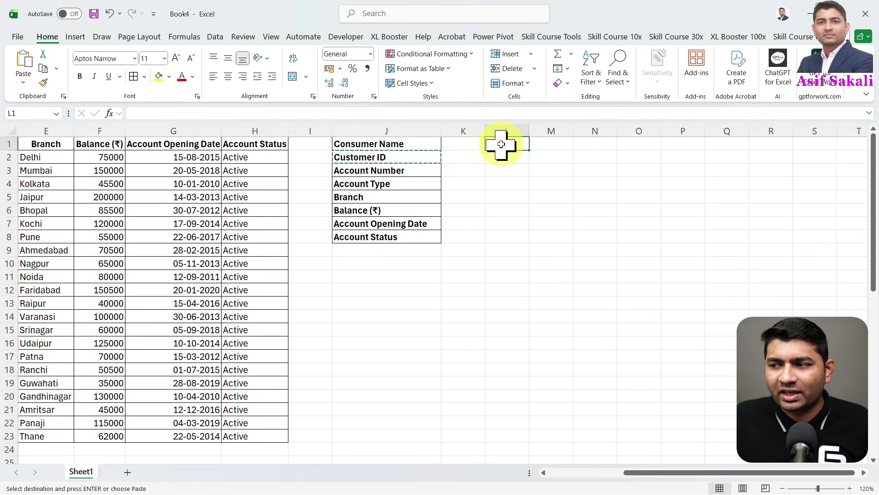
{"action": "key", "text": "Return"}
{"action": "left_click", "coordinate": [405, 144]}
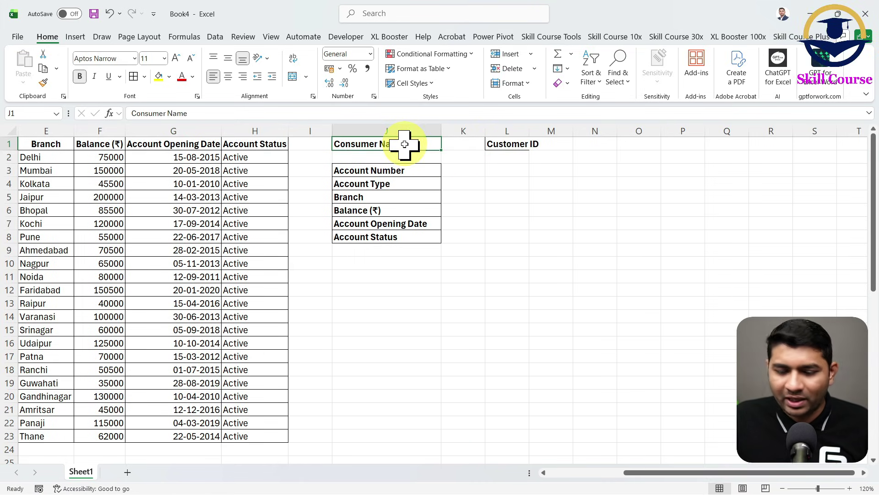
{"action": "left_click_drag", "start_coordinate": [405, 145], "coordinate": [404, 157]}
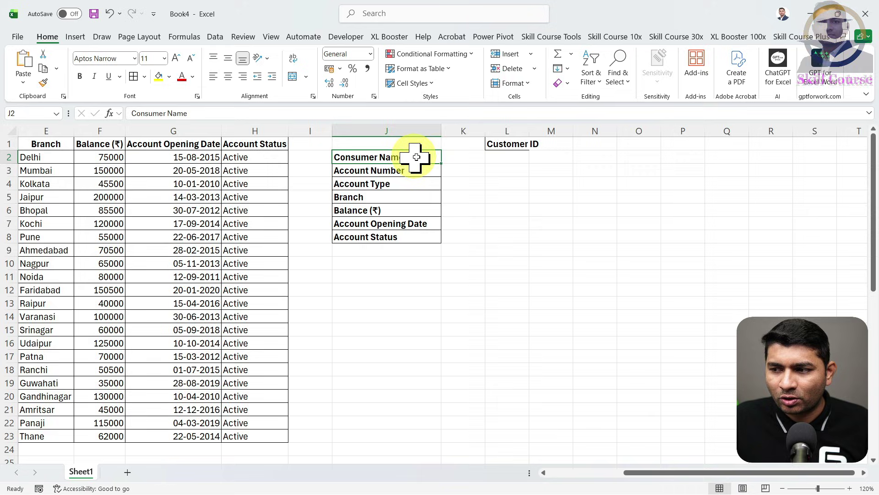
{"action": "left_click", "coordinate": [512, 144]}
{"action": "left_click_drag", "start_coordinate": [512, 144], "coordinate": [425, 144]}
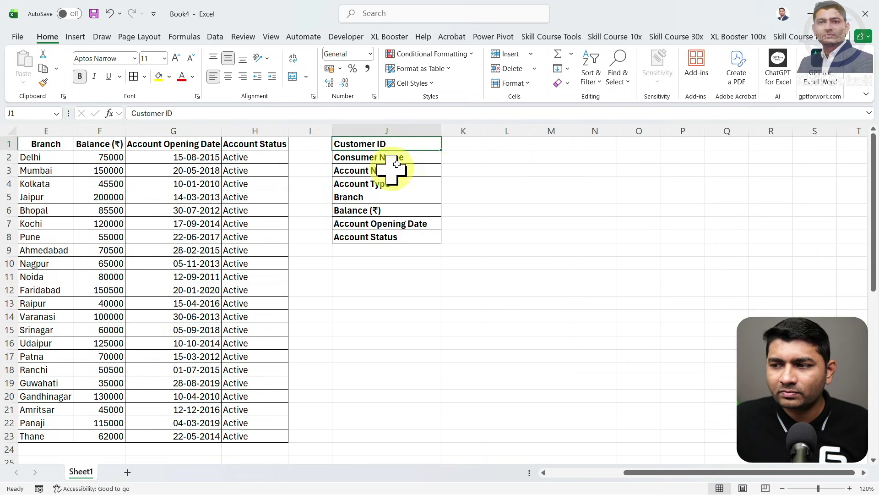
- Examine the Customer ID column of the active accounts table and the blank rows 24 and 25 separating it from the not-active accounts table
{"action": "left_click", "coordinate": [478, 146]}
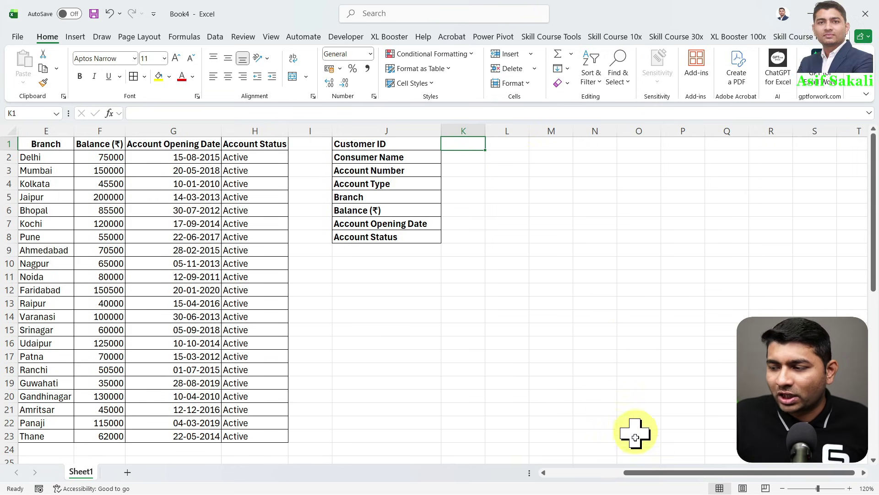
{"action": "left_click_drag", "start_coordinate": [642, 474], "coordinate": [551, 482]}
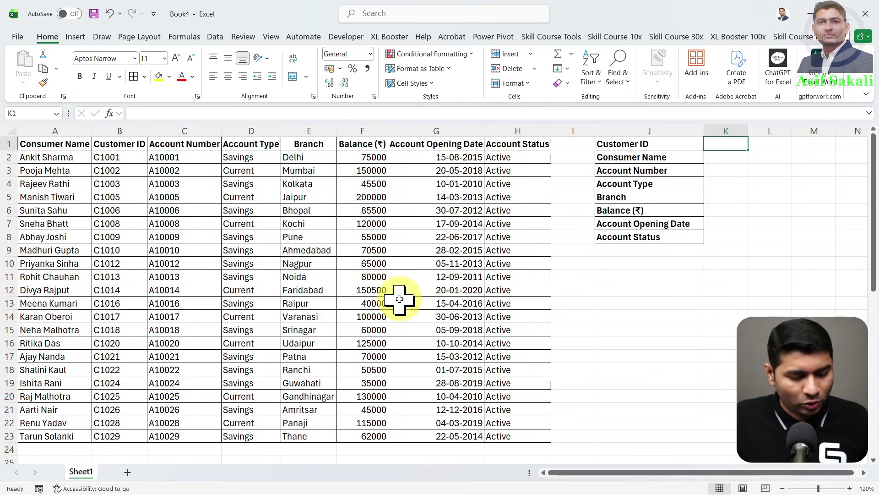
{"action": "mouse_move", "coordinate": [89, 132]}
{"action": "left_mouse_down"}
{"action": "mouse_move", "coordinate": [157, 358]}
{"action": "mouse_move", "coordinate": [148, 450]}
{"action": "left_mouse_up"}
{"action": "mouse_move", "coordinate": [118, 290]}
{"action": "left_mouse_down"}
{"action": "mouse_move", "coordinate": [127, 319]}
{"action": "mouse_move", "coordinate": [289, 186]}
{"action": "left_mouse_up"}
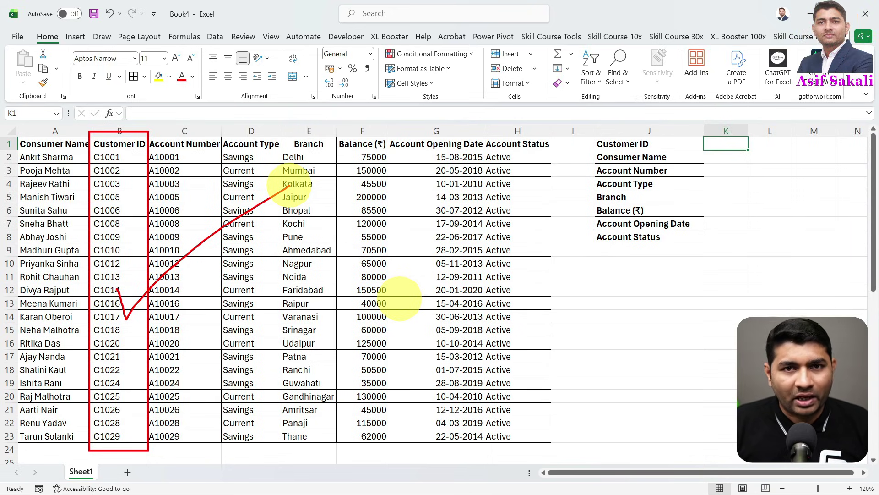
{"action": "key", "text": "Escape"}
{"action": "scroll", "coordinate": [290, 181], "scroll_direction": "down", "scroll_amount": 4}
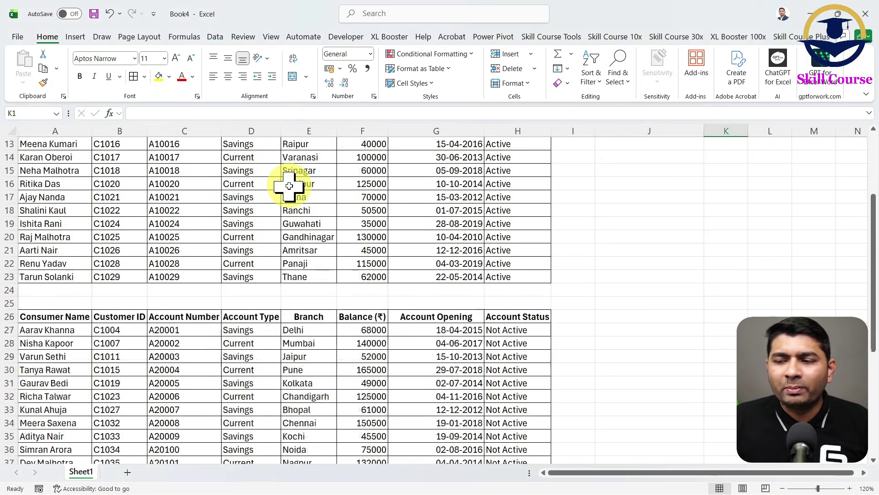
{"action": "left_click_drag", "start_coordinate": [9, 290], "coordinate": [8, 300]}
{"action": "scroll", "coordinate": [180, 275], "scroll_direction": "up", "scroll_amount": 4}
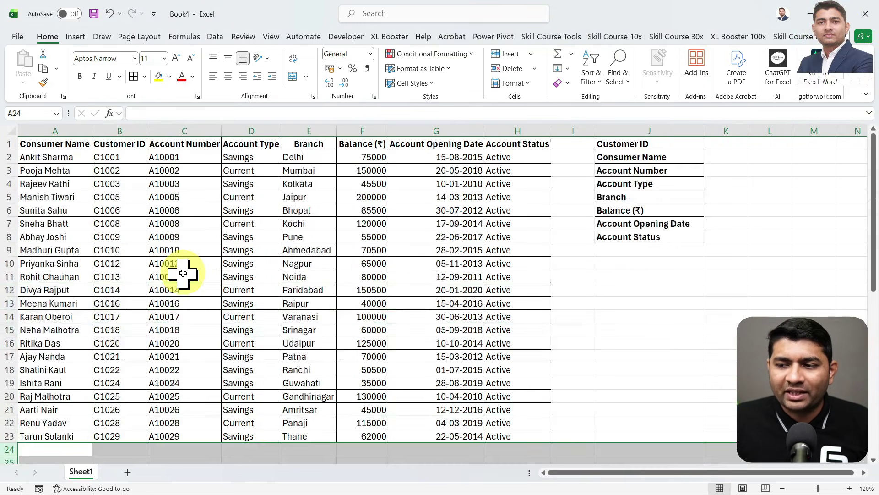
{"action": "left_click", "coordinate": [171, 223]}
{"action": "scroll", "coordinate": [183, 239], "scroll_direction": "down", "scroll_amount": 5}
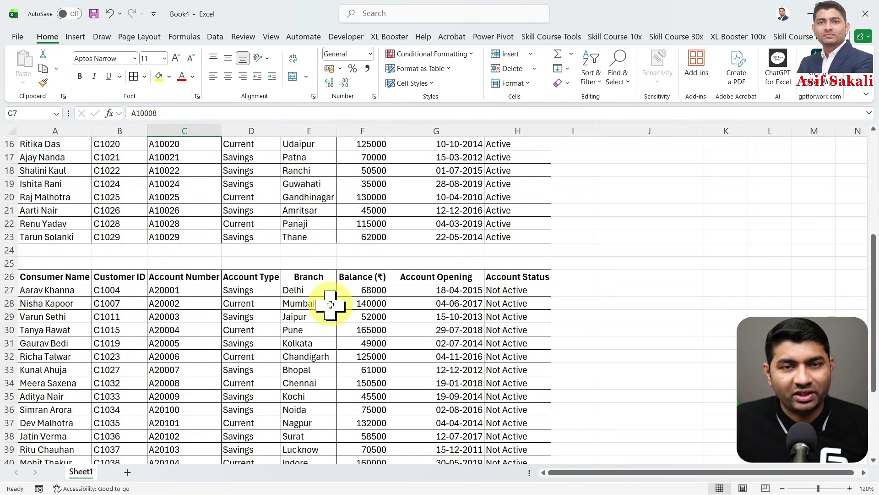
- Examine the blank rows 24 and 25 and the Customer ID header of the not-active accounts table
{"action": "left_click", "coordinate": [7, 249]}
{"action": "left_click", "coordinate": [80, 251]}
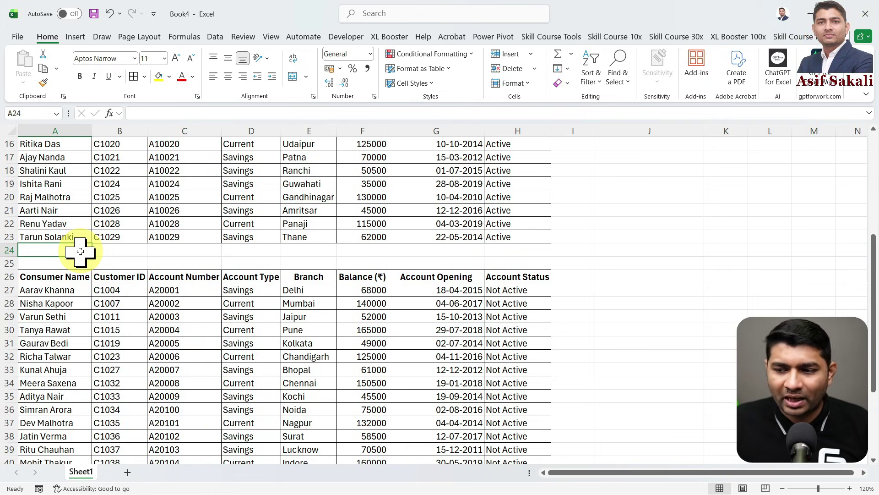
{"action": "left_click_drag", "start_coordinate": [4, 250], "coordinate": [5, 263]}
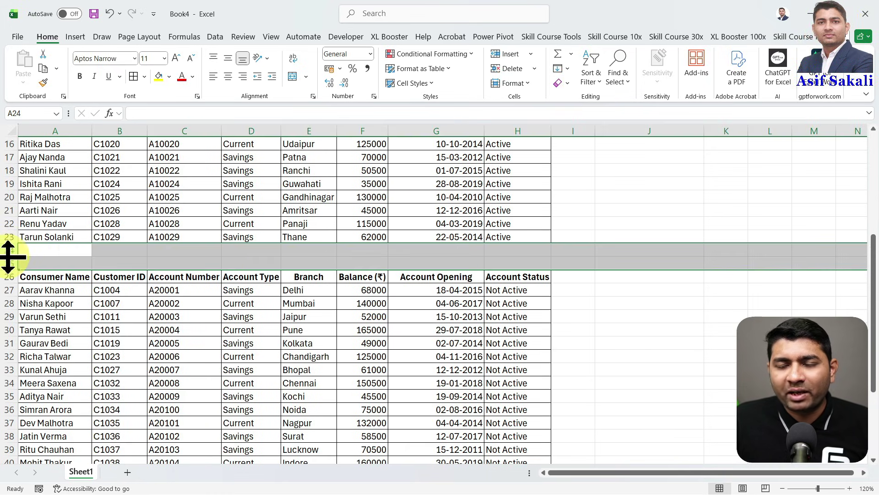
{"action": "left_click", "coordinate": [103, 279]}
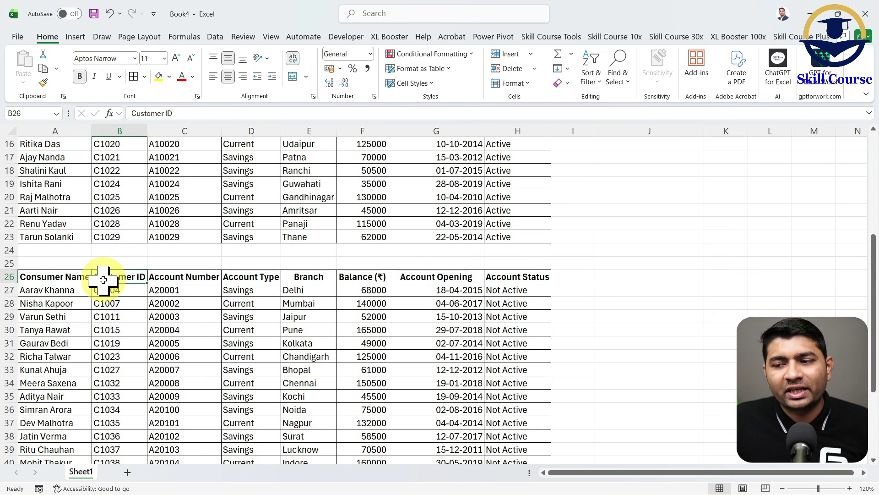
{"action": "scroll", "coordinate": [228, 281], "scroll_direction": "up", "scroll_amount": 5}
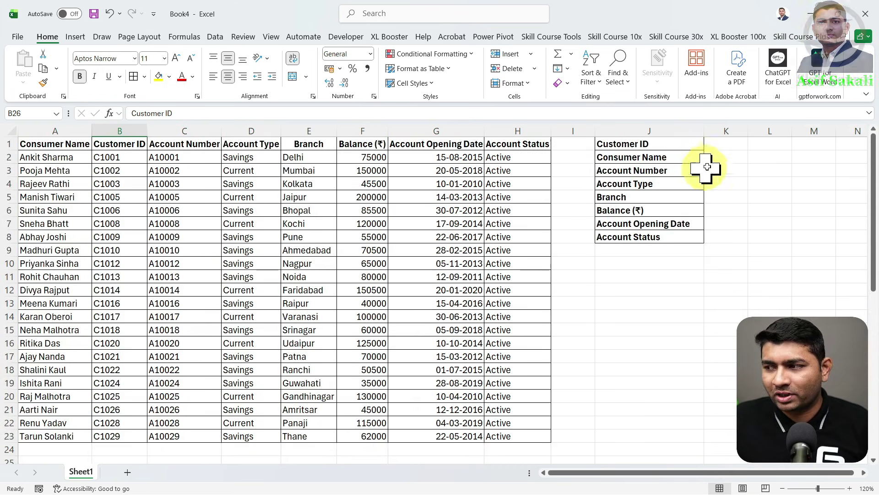
{"action": "left_click", "coordinate": [725, 146]}
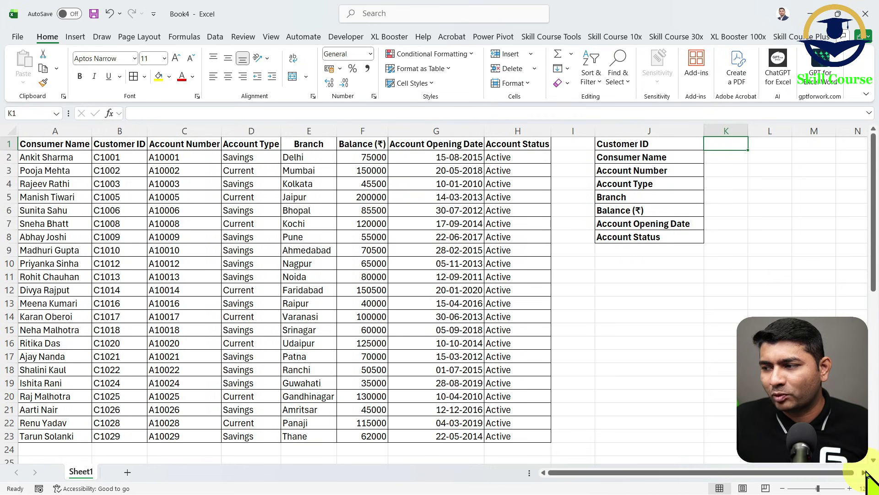
{"action": "scroll", "coordinate": [867, 476], "scroll_direction": "right", "scroll_amount": 6}
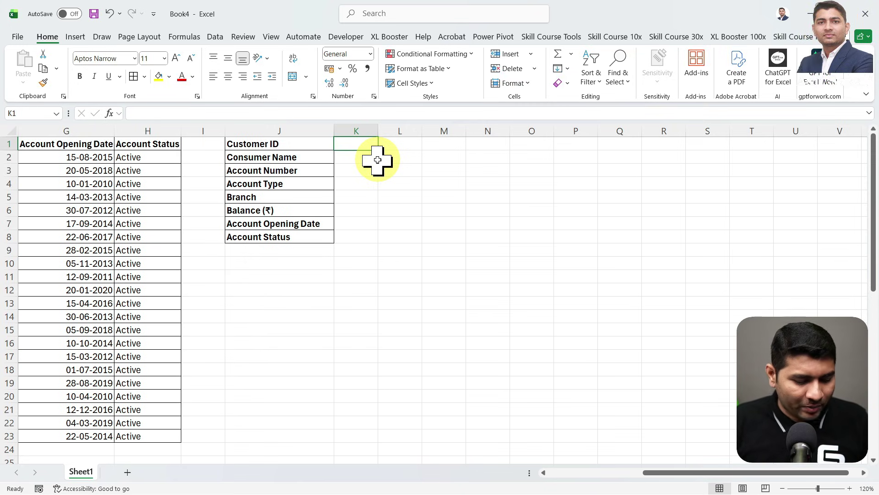
{"action": "key", "text": "alt+a"}
{"action": "key", "text": "v"}
{"action": "key", "text": "v"}
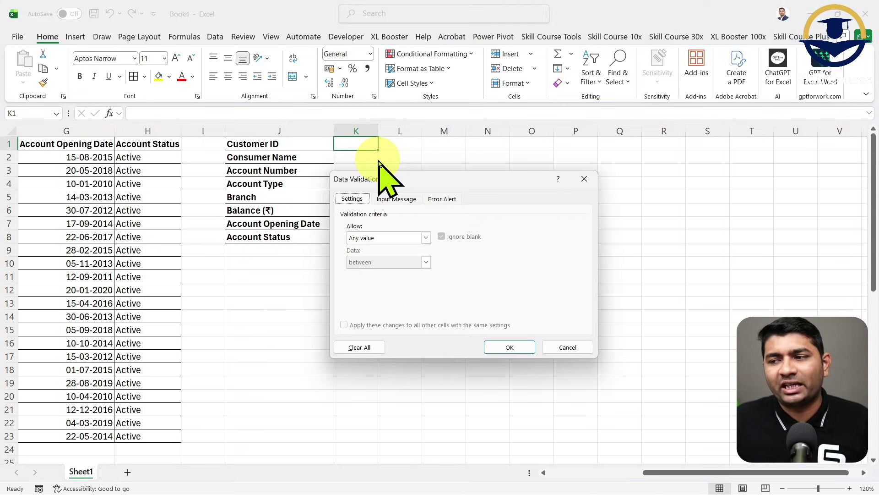
{"action": "left_click", "coordinate": [393, 238]}
{"action": "left_click", "coordinate": [386, 271]}
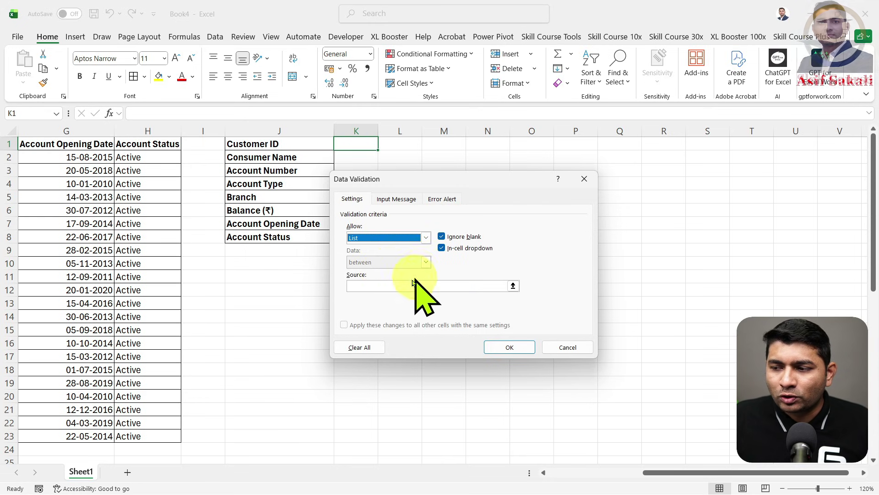
{"action": "left_click", "coordinate": [395, 285]}
{"action": "left_click_drag", "start_coordinate": [545, 477], "coordinate": [545, 476]}
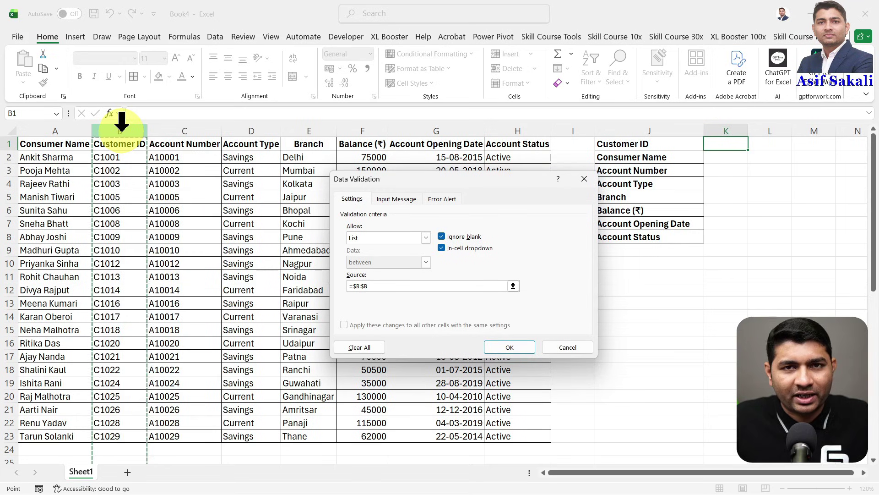
{"action": "scroll", "coordinate": [122, 196], "scroll_direction": "down", "scroll_amount": 9}
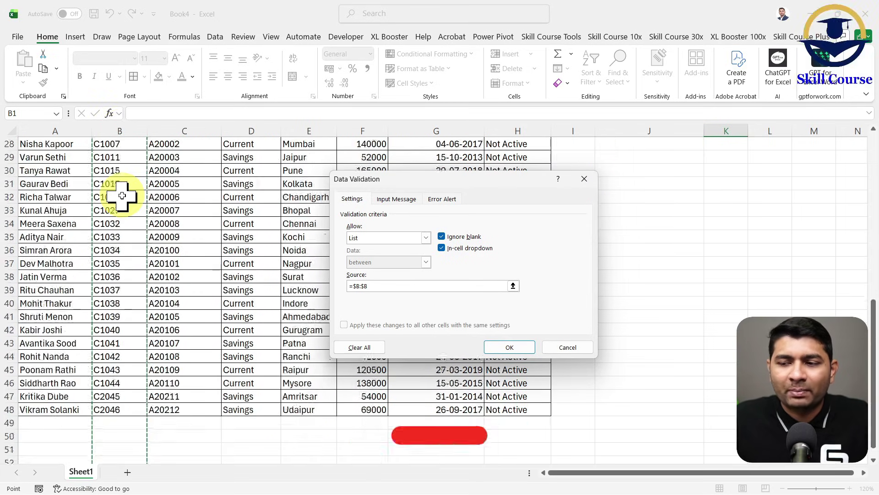
{"action": "scroll", "coordinate": [122, 196], "scroll_direction": "down", "scroll_amount": 3}
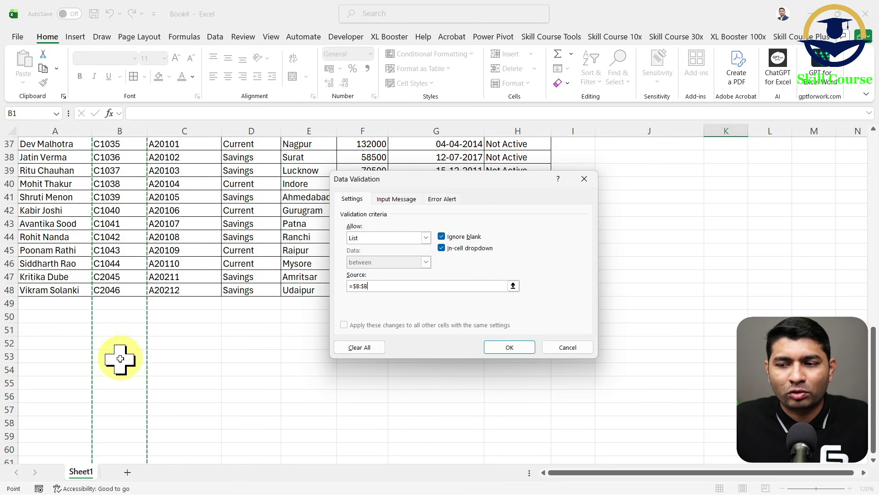
{"action": "scroll", "coordinate": [122, 350], "scroll_direction": "up", "scroll_amount": 12}
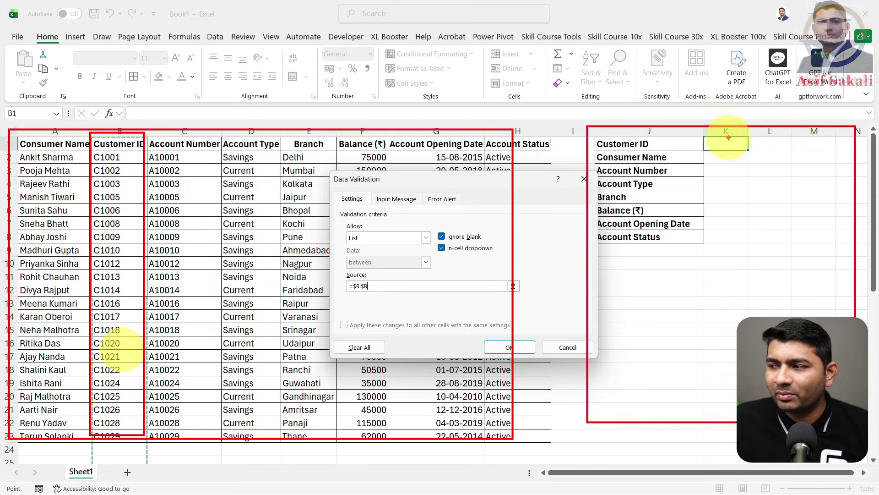
{"action": "left_click_drag", "start_coordinate": [811, 431], "coordinate": [807, 431]}
{"action": "left_click_drag", "start_coordinate": [753, 211], "coordinate": [854, 337]}
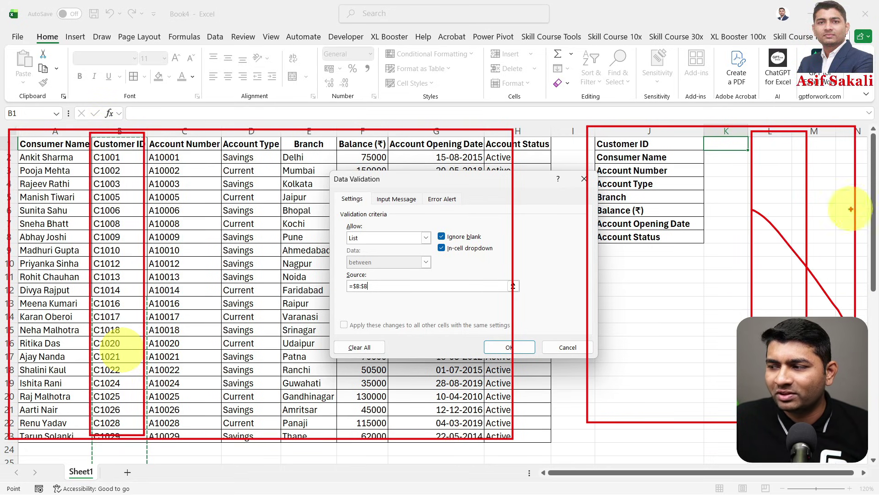
{"action": "left_click_drag", "start_coordinate": [820, 204], "coordinate": [730, 328]}
{"action": "mouse_move", "coordinate": [119, 236]}
{"action": "left_mouse_down"}
{"action": "mouse_move", "coordinate": [125, 271]}
{"action": "mouse_move", "coordinate": [217, 207]}
{"action": "left_mouse_up"}
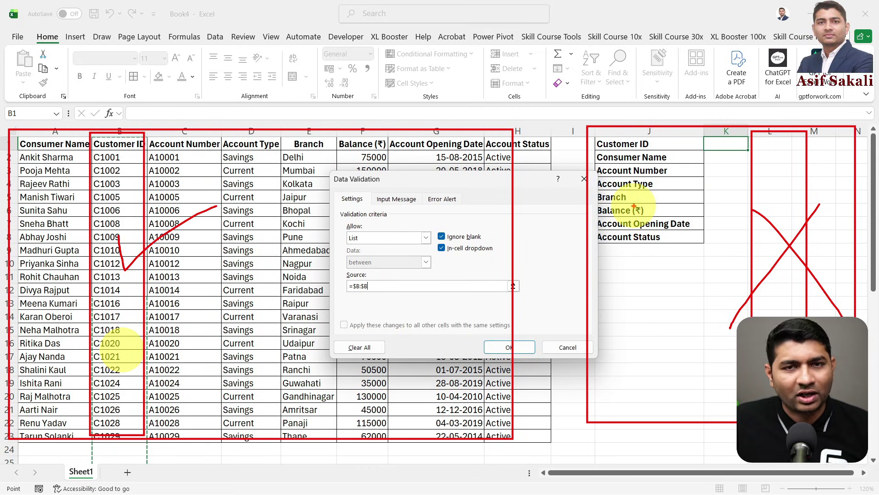
{"action": "key", "text": "Escape"}
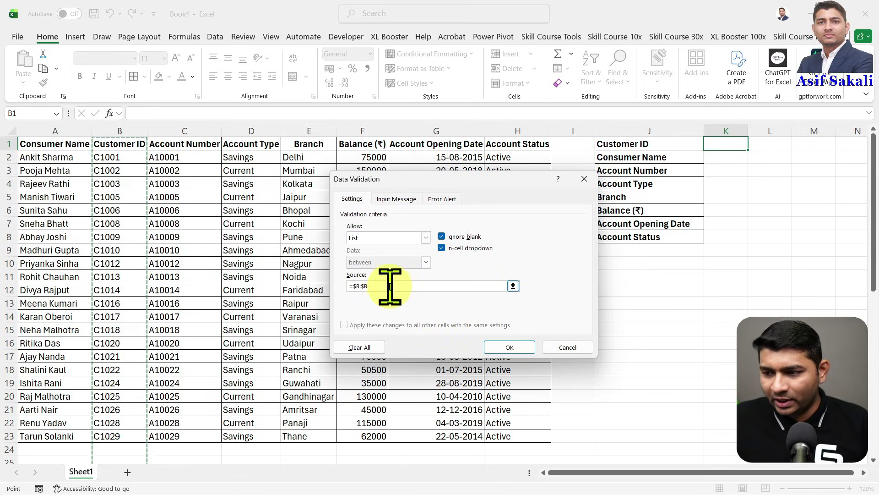
{"action": "left_click", "coordinate": [124, 158]}
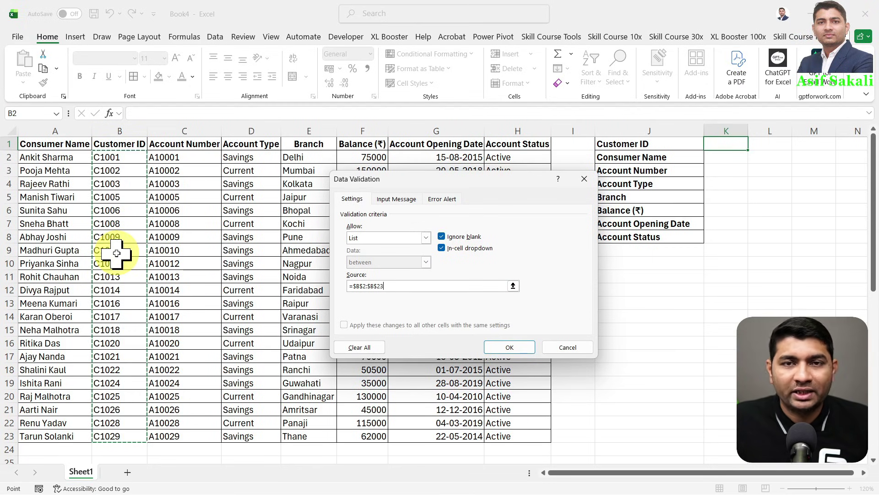
{"action": "scroll", "coordinate": [117, 253], "scroll_direction": "down", "scroll_amount": 5}
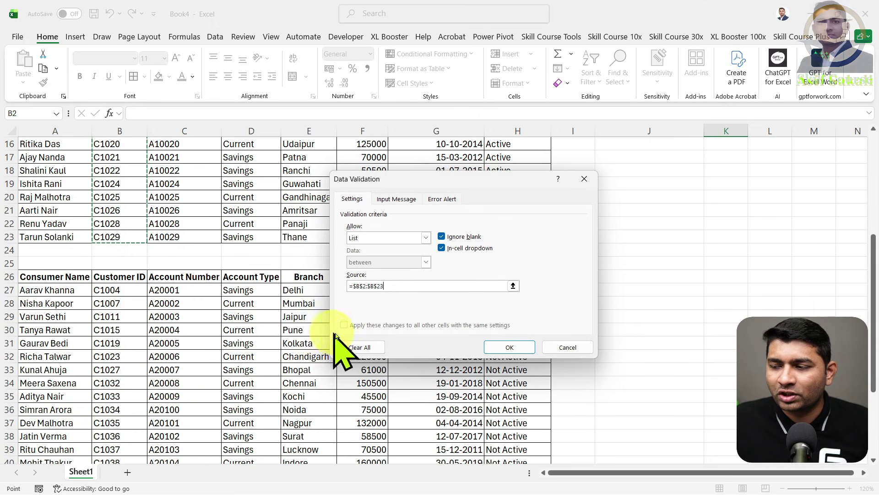
{"action": "scroll", "coordinate": [413, 344], "scroll_direction": "up", "scroll_amount": 5}
{"action": "left_click", "coordinate": [578, 348]}
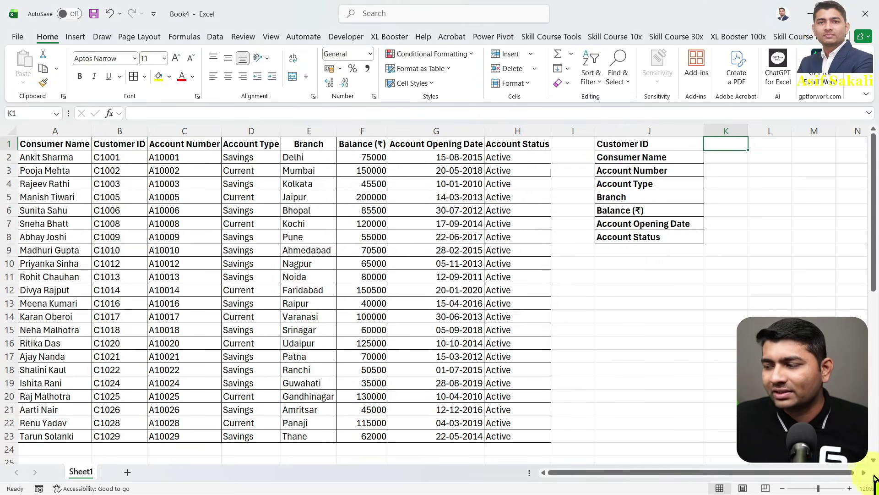
- Copy the customer ID from cell B10 and paste it into K1 beside the Customer ID label
{"action": "scroll", "coordinate": [872, 479], "scroll_direction": "right", "scroll_amount": 4}
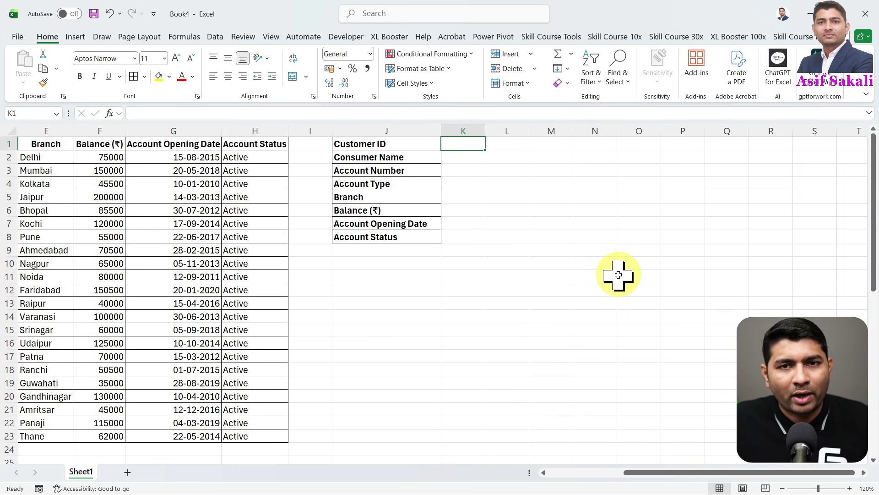
{"action": "left_click_drag", "start_coordinate": [638, 474], "coordinate": [513, 442]}
{"action": "left_click", "coordinate": [119, 266]}
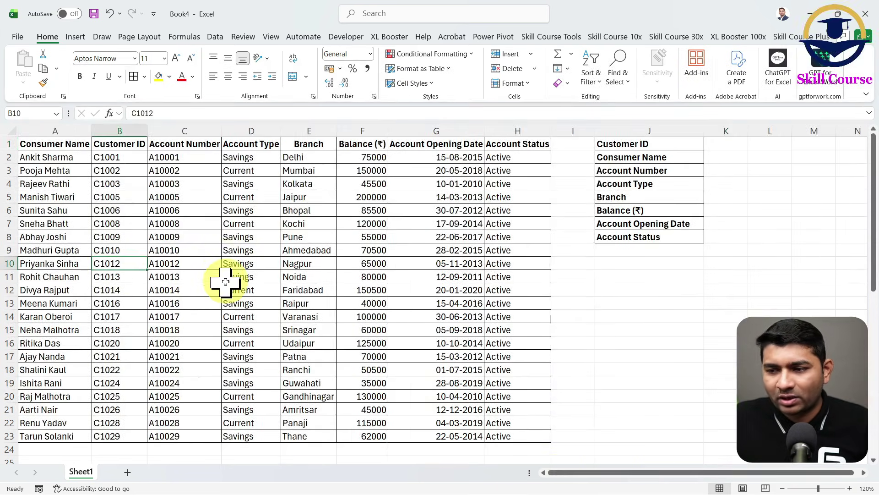
{"action": "key", "text": "ctrl+c"}
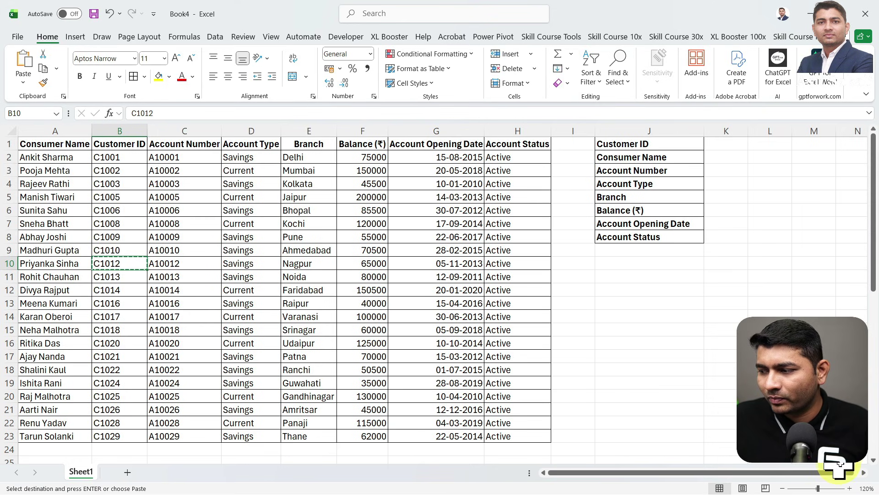
{"action": "left_click", "coordinate": [864, 473]}
{"action": "left_click", "coordinate": [864, 474]}
{"action": "left_click", "coordinate": [533, 145]}
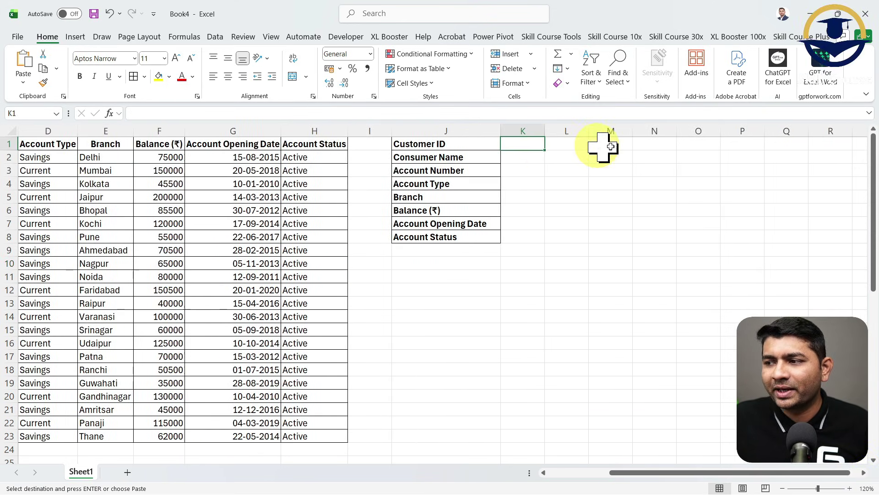
{"action": "key", "text": "ctrl+v"}
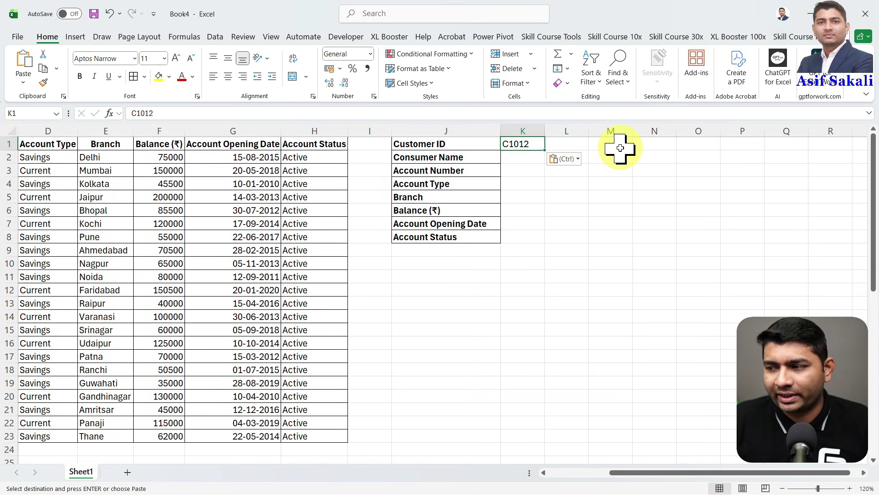
{"action": "key", "text": "Return"}
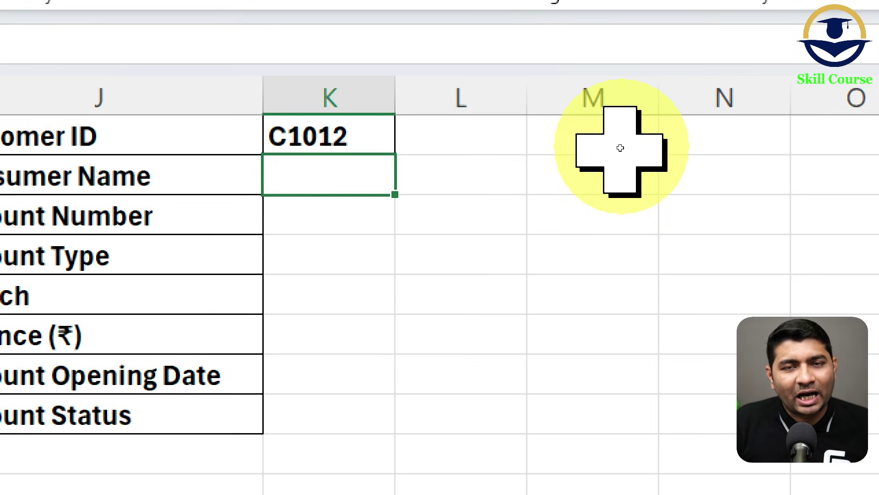
- Start an XLOOKUP formula in K2 beside Consumer Name, with K1 as the lookup value
{"action": "type", "text": "=X"}
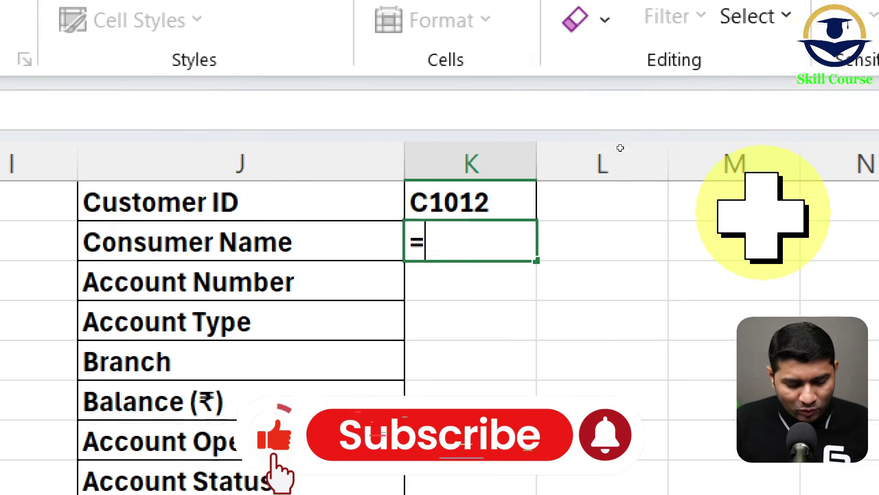
{"action": "type", "text": "LO"}
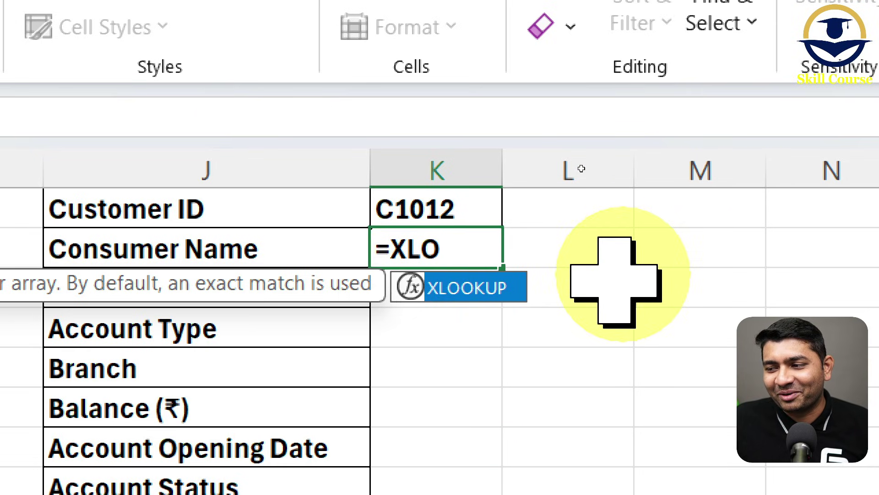
{"action": "double_click", "coordinate": [472, 288]}
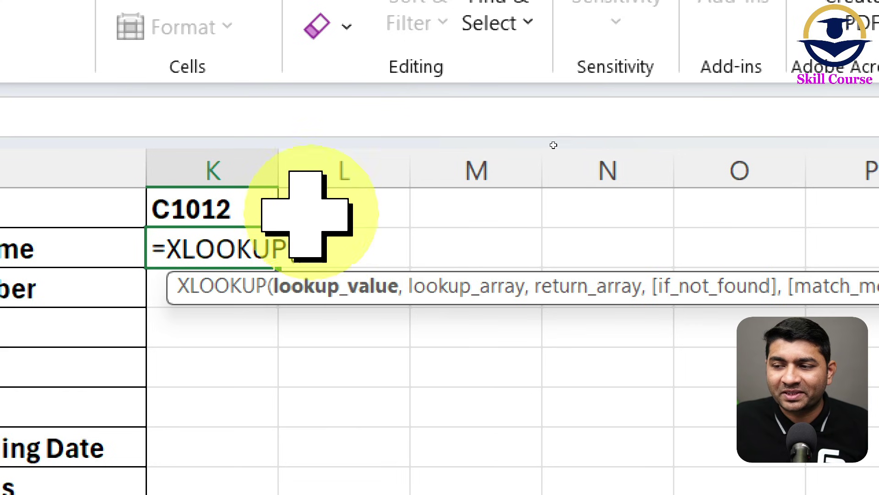
{"action": "left_click", "coordinate": [249, 202]}
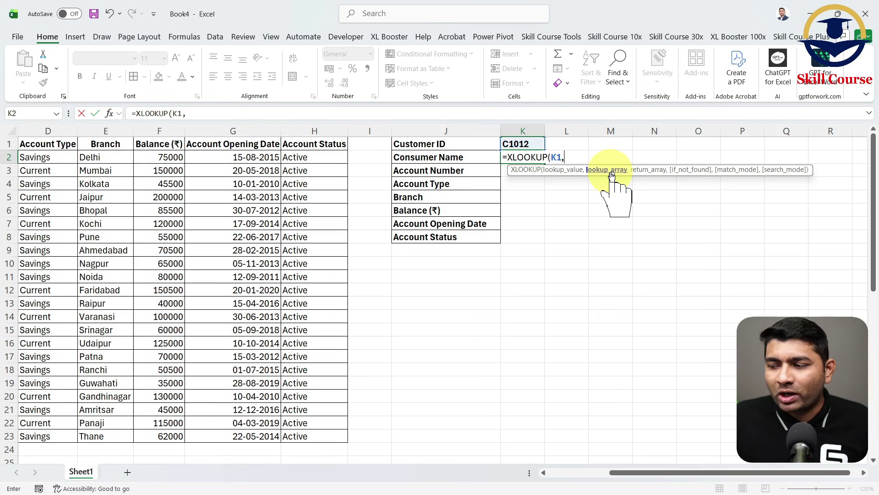
- Set the formula's lookup array to the active table's Customer ID column including its header, B1:B23, and proceed to the return array
{"action": "left_click_drag", "start_coordinate": [628, 473], "coordinate": [563, 473]}
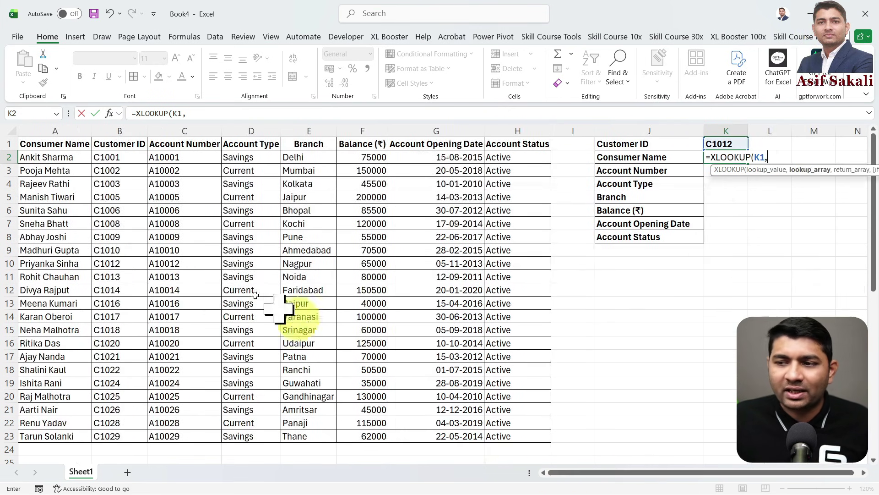
{"action": "left_click", "coordinate": [126, 158]}
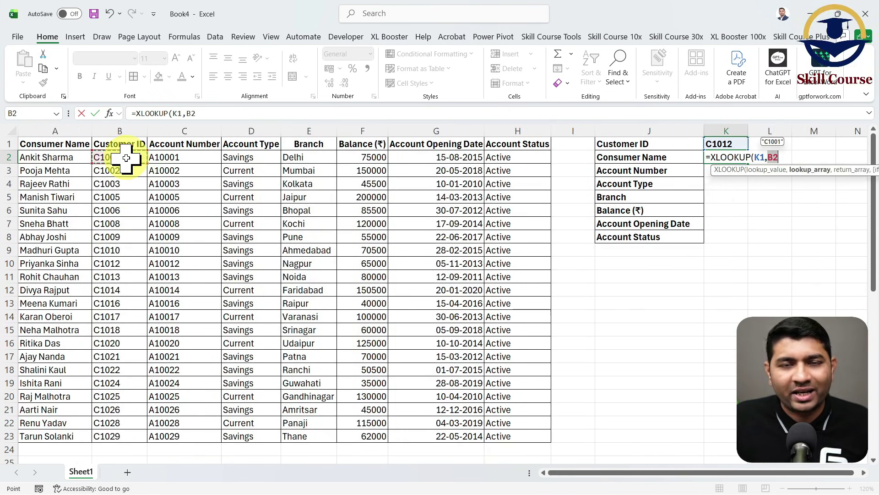
{"action": "key", "text": "ctrl+shift+Down"}
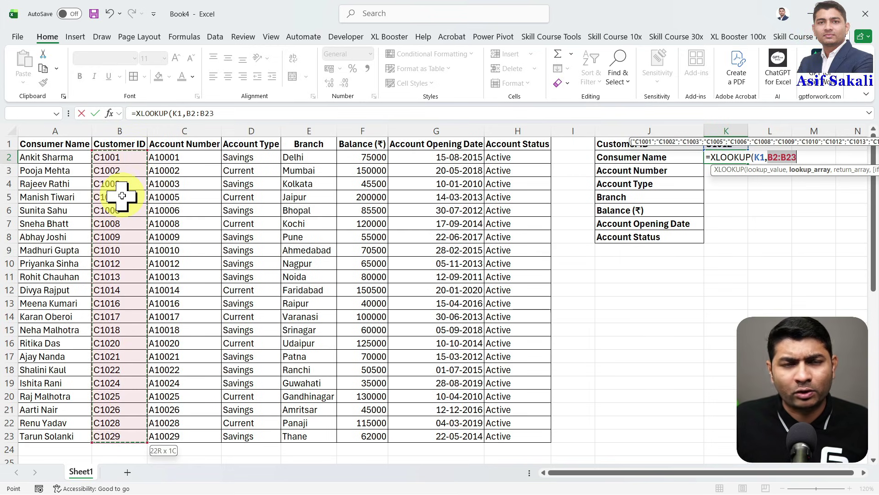
{"action": "left_click", "coordinate": [121, 142]}
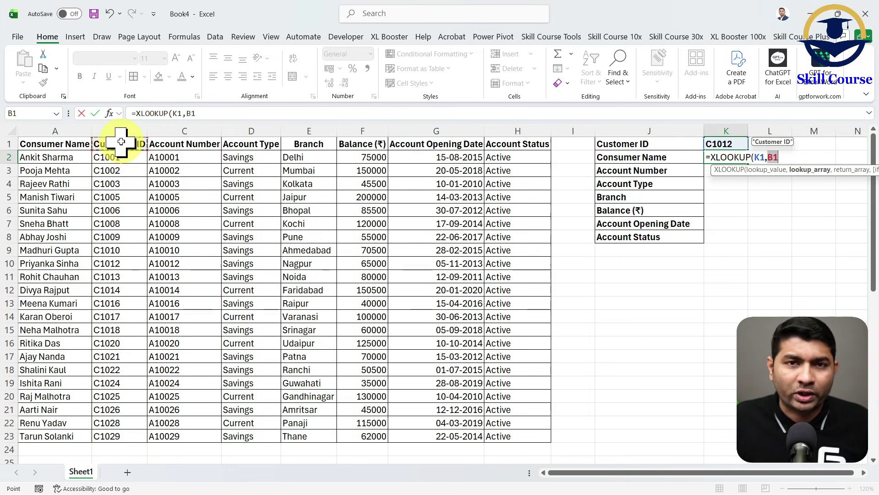
{"action": "key", "text": "ctrl+shift+Down"}
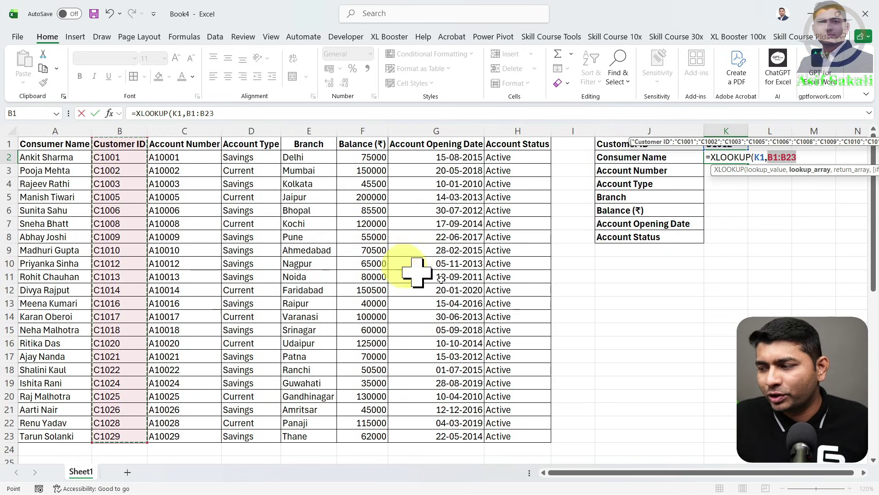
{"action": "left_click", "coordinate": [865, 473]}
{"action": "left_click", "coordinate": [865, 473]}
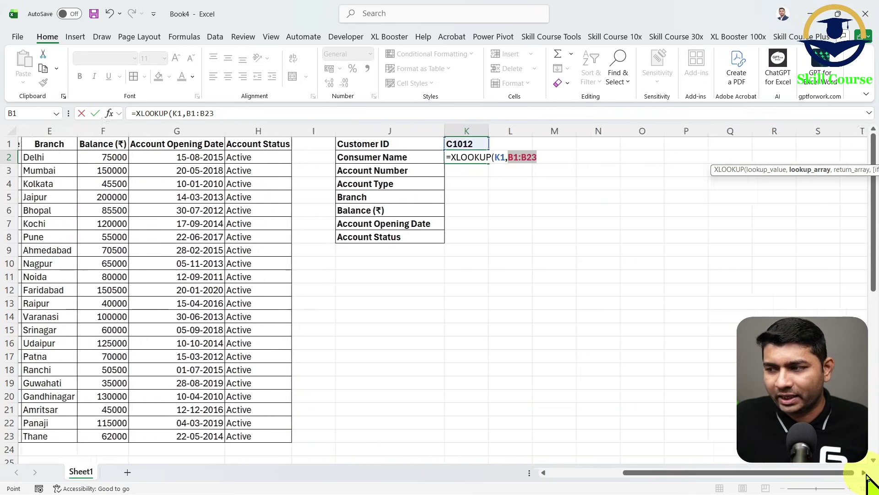
{"action": "type", "text": ","}
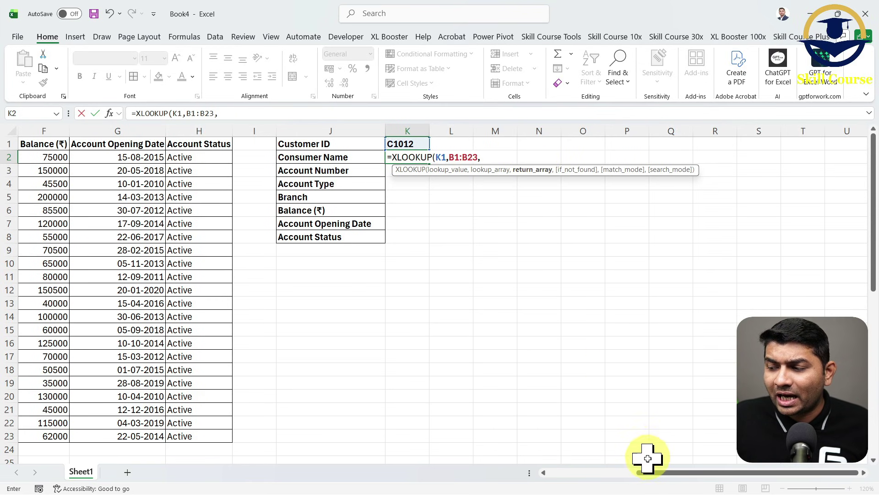
- Set the return array to the active table's Consumer Name column without its header, A2:A23, and enter the formula in K2
{"action": "left_click_drag", "start_coordinate": [650, 473], "coordinate": [556, 481]}
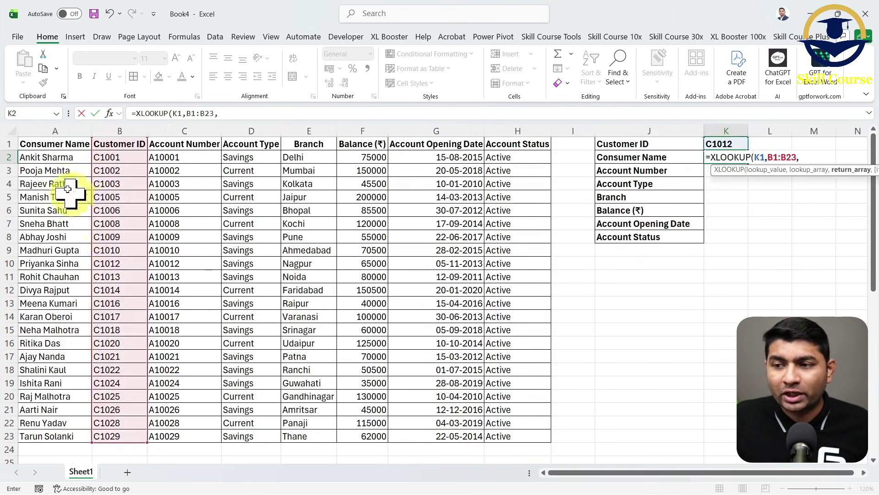
{"action": "left_click", "coordinate": [58, 147]}
{"action": "key", "text": "ctrl+shift+Down"}
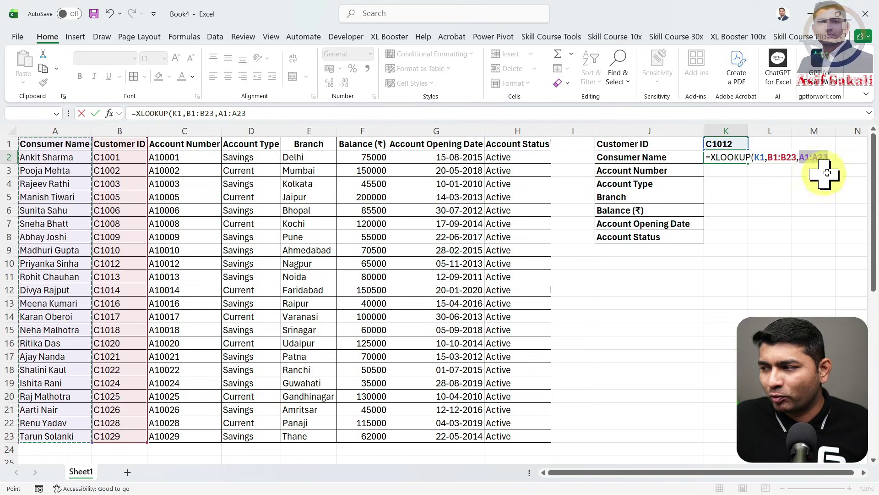
{"action": "left_click", "coordinate": [71, 158]}
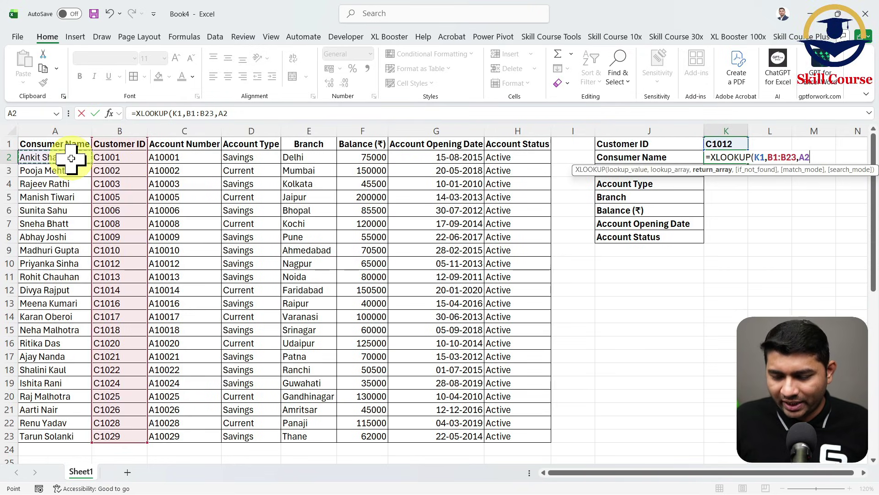
{"action": "key", "text": "ctrl+shift+Down"}
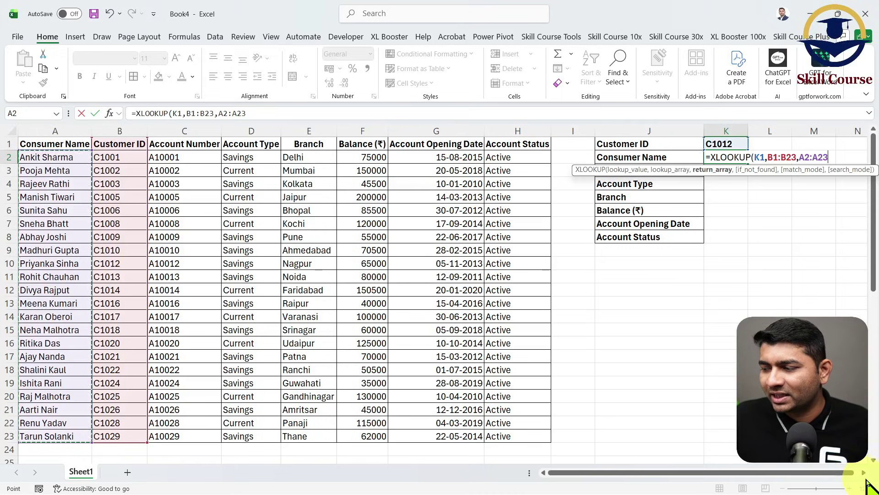
{"action": "scroll", "coordinate": [867, 484], "scroll_direction": "right", "scroll_amount": 4}
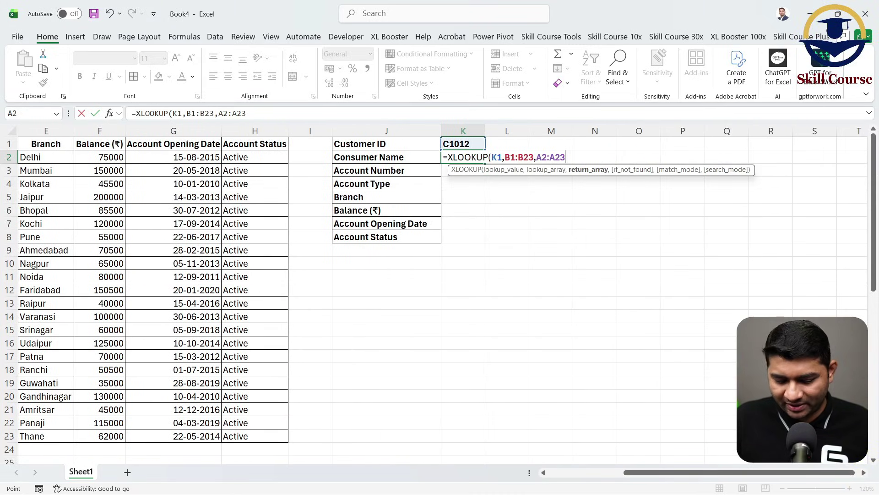
{"action": "type", "text": ")"}
{"action": "key", "text": "ctrl+Return"}
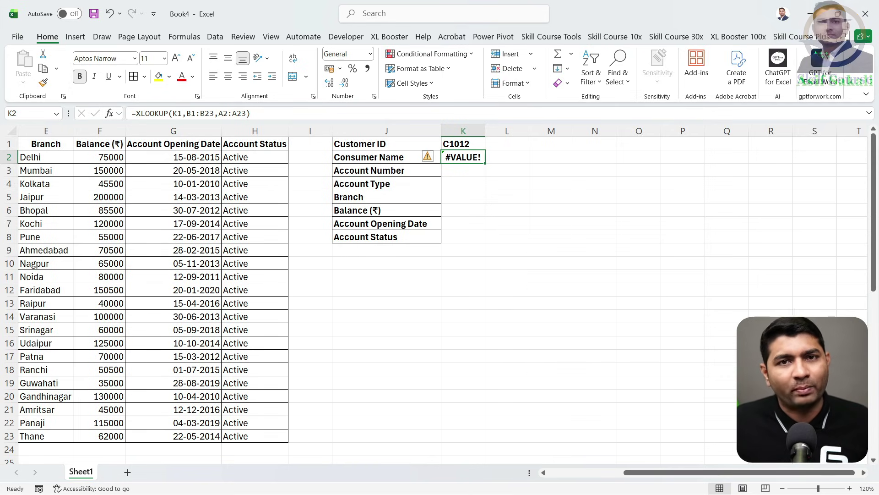
- Change the return array in the K2 formula to A1:A23 and autofit the width of column K
{"action": "key", "text": "F2"}
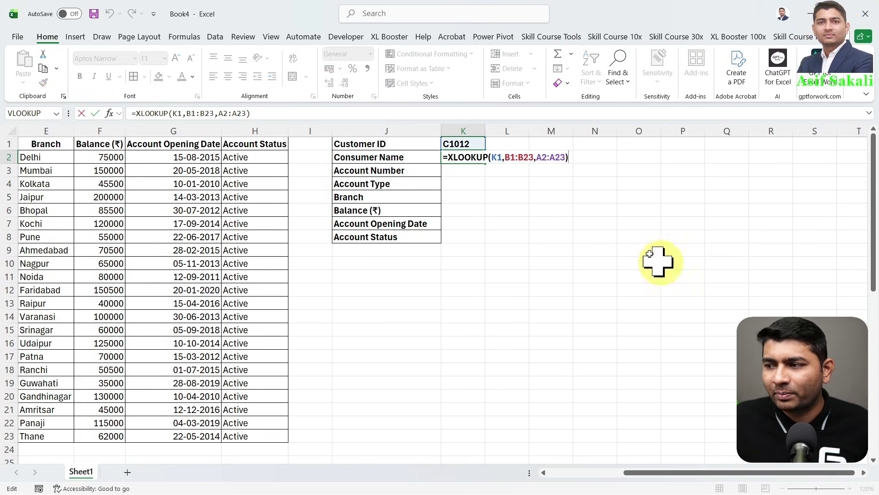
{"action": "left_click", "coordinate": [545, 157]}
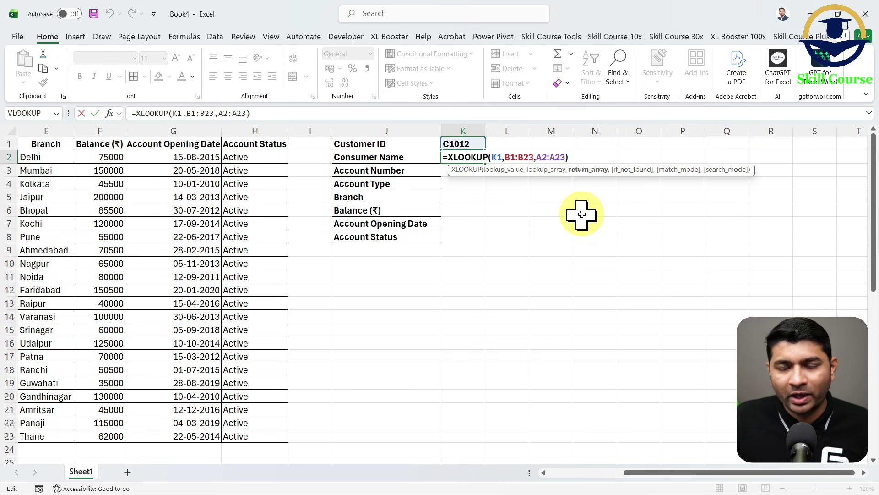
{"action": "left_click", "coordinate": [513, 157]}
{"action": "left_click", "coordinate": [544, 157]}
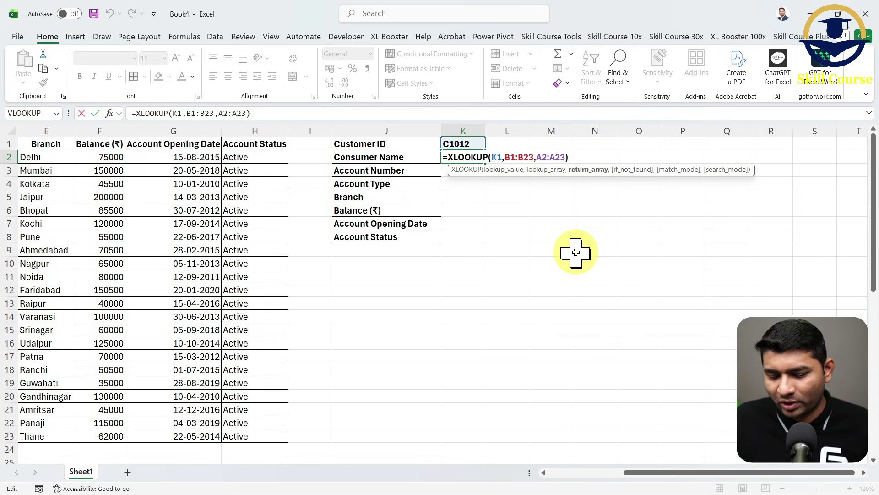
{"action": "key", "text": "BackSpace"}
{"action": "type", "text": "1"}
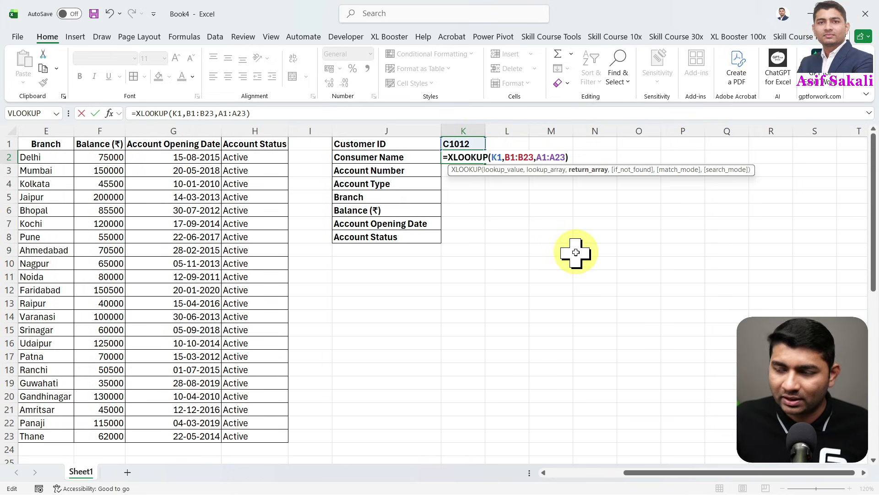
{"action": "key", "text": "ctrl+Return"}
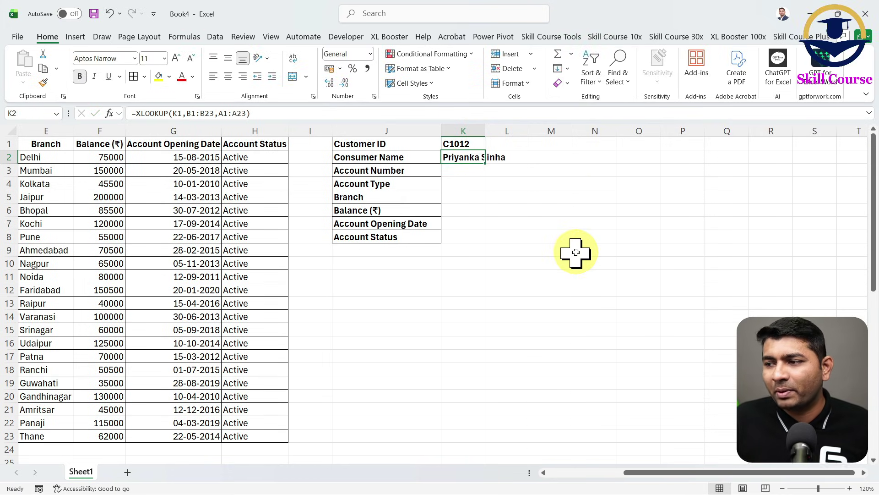
{"action": "double_click", "coordinate": [485, 130]}
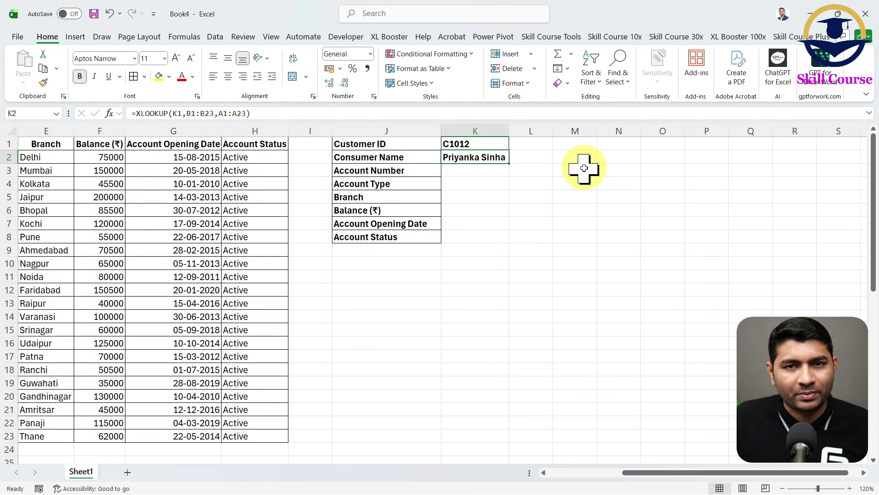
- Fill the Consumer Name formula from K2 down to the Account Status row, K8
{"action": "key", "text": "F2"}
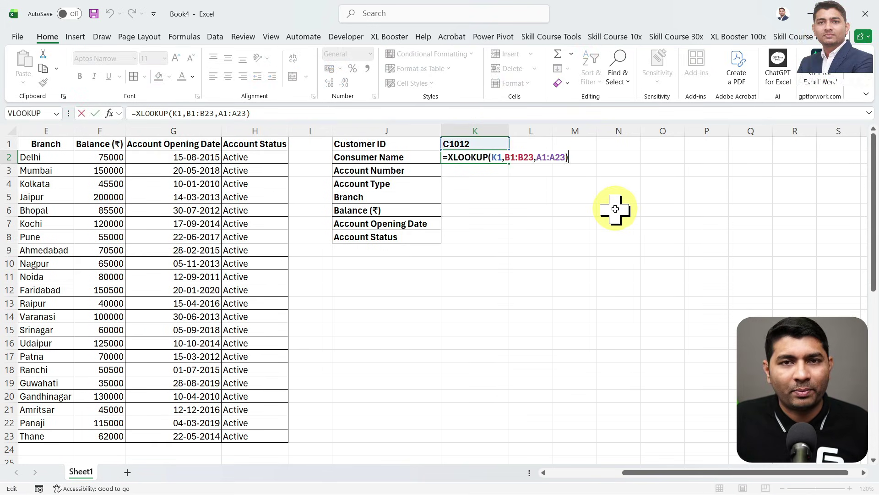
{"action": "key", "text": "Escape"}
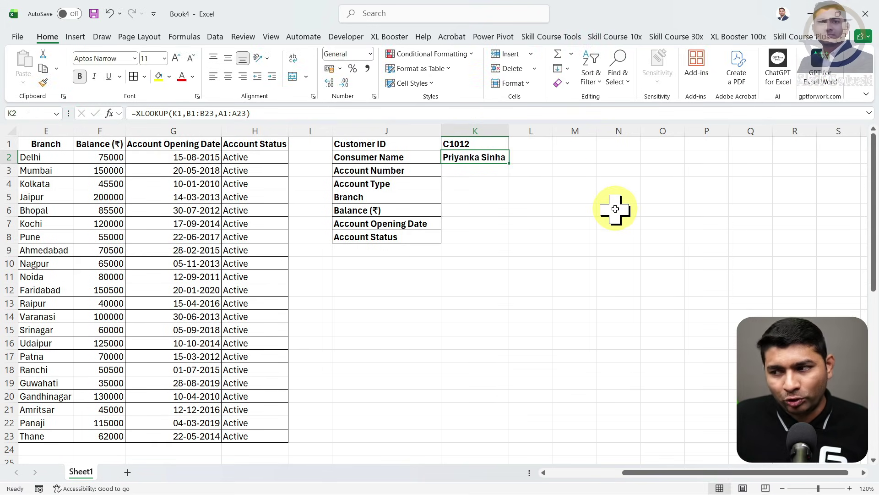
{"action": "double_click", "coordinate": [509, 162]}
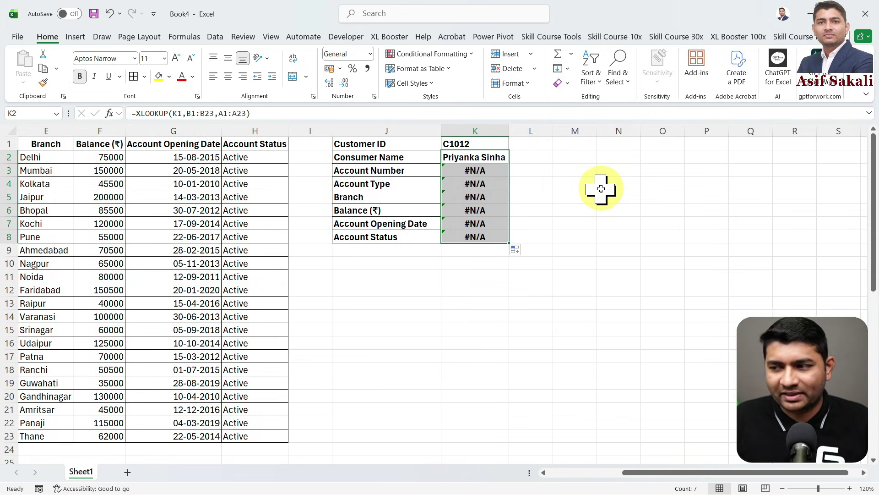
- Inspect the cell references of the Account Status formula in K8, and clear the filled formulas from K3:K8
{"action": "double_click", "coordinate": [480, 236]}
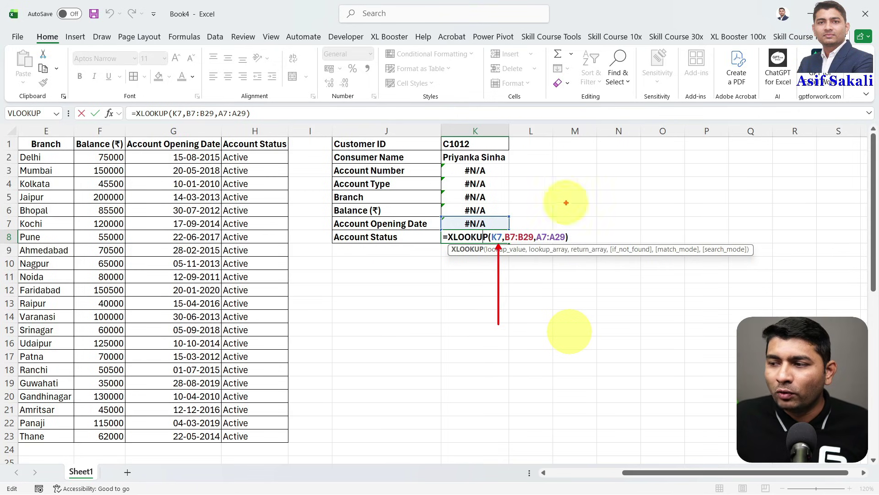
{"action": "mouse_move", "coordinate": [512, 143]}
{"action": "left_mouse_down"}
{"action": "mouse_move", "coordinate": [546, 190]}
{"action": "mouse_move", "coordinate": [518, 220]}
{"action": "mouse_move", "coordinate": [527, 226]}
{"action": "mouse_move", "coordinate": [477, 228]}
{"action": "left_mouse_up"}
{"action": "left_click_drag", "start_coordinate": [492, 137], "coordinate": [536, 120]}
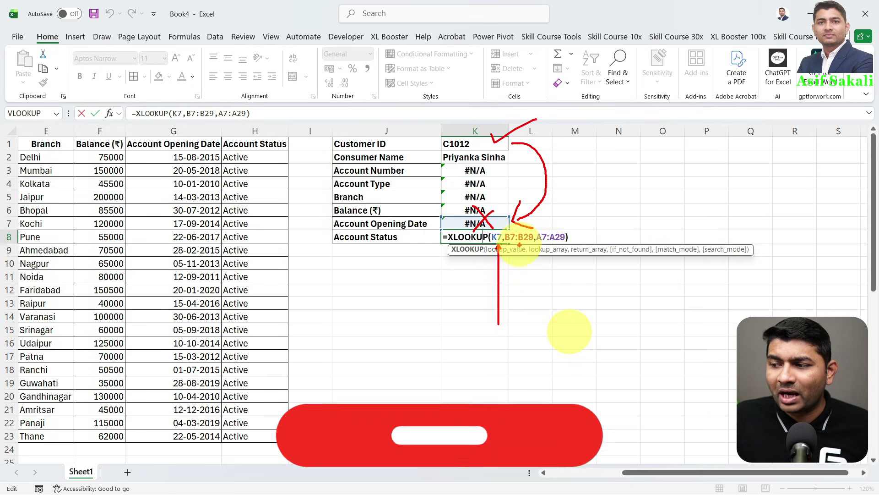
{"action": "mouse_move", "coordinate": [520, 305]}
{"action": "left_mouse_down"}
{"action": "mouse_move", "coordinate": [520, 243]}
{"action": "mouse_move", "coordinate": [522, 250]}
{"action": "left_mouse_up"}
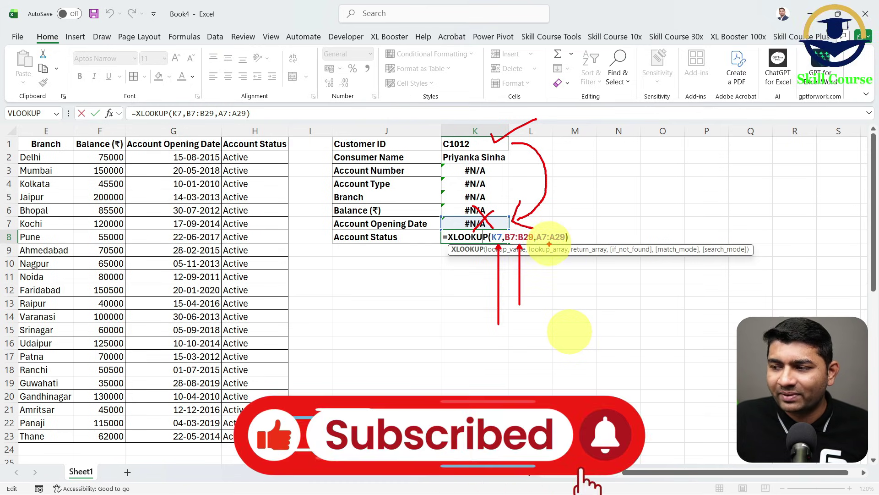
{"action": "left_click_drag", "start_coordinate": [549, 310], "coordinate": [549, 245]}
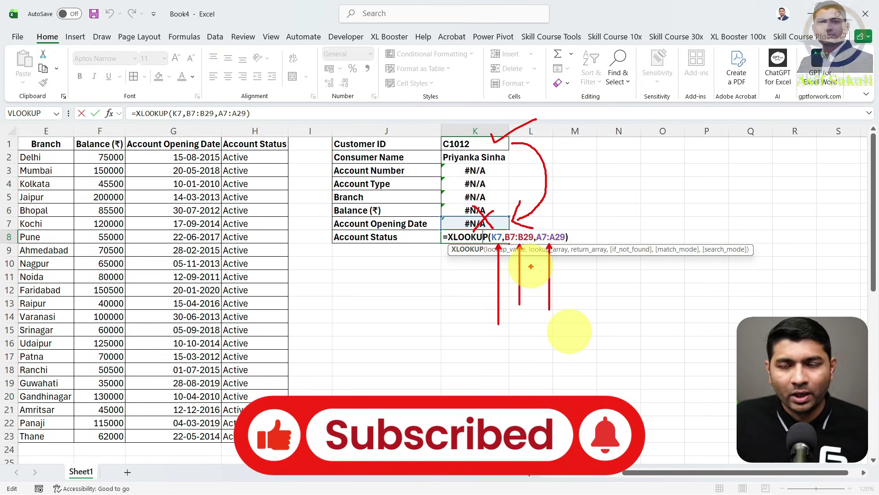
{"action": "key", "text": "Escape"}
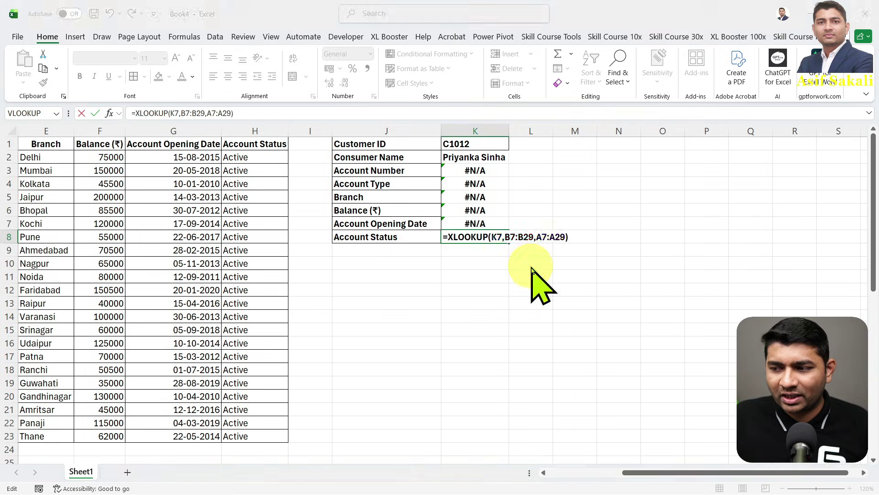
{"action": "key", "text": "Escape"}
{"action": "mouse_move", "coordinate": [491, 168]}
{"action": "left_mouse_down"}
{"action": "mouse_move", "coordinate": [490, 251]}
{"action": "mouse_move", "coordinate": [490, 241]}
{"action": "left_mouse_up"}
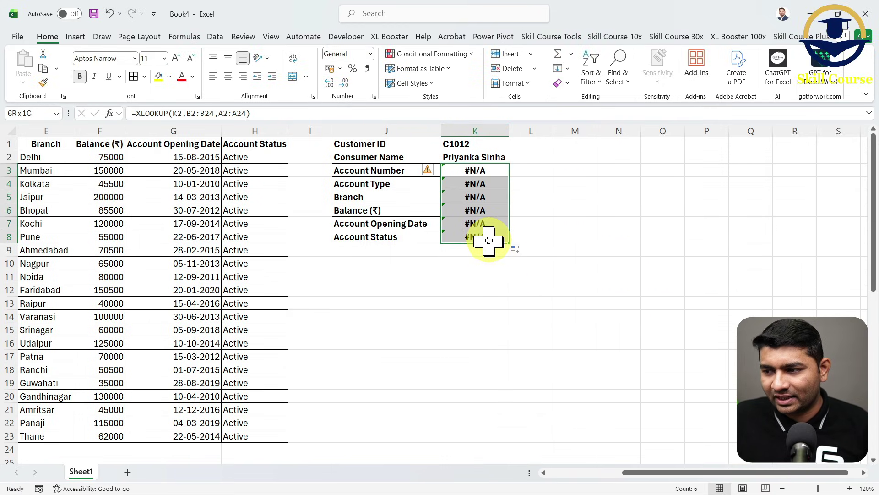
{"action": "key", "text": "Delete"}
- Make all references in the K2 formula absolute, giving =XLOOKUP($K$1,$B$1:$B$23,$A$1:$A$23)
{"action": "double_click", "coordinate": [487, 157]}
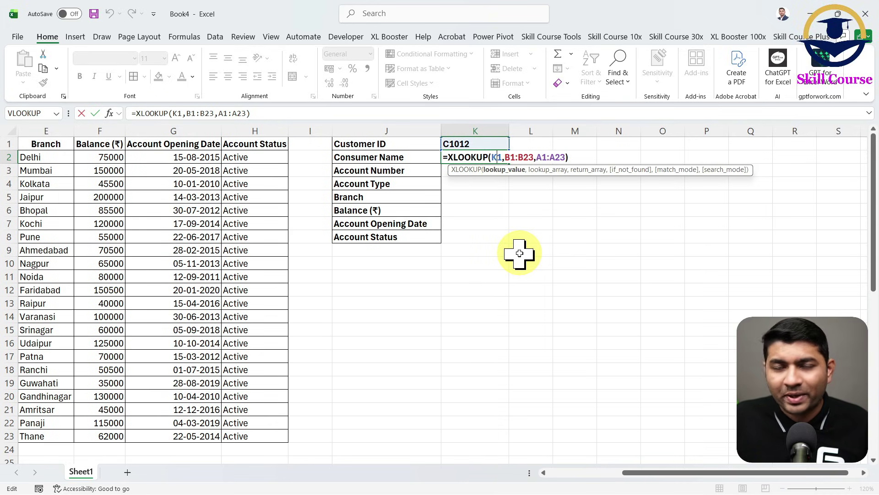
{"action": "key", "text": "F4"}
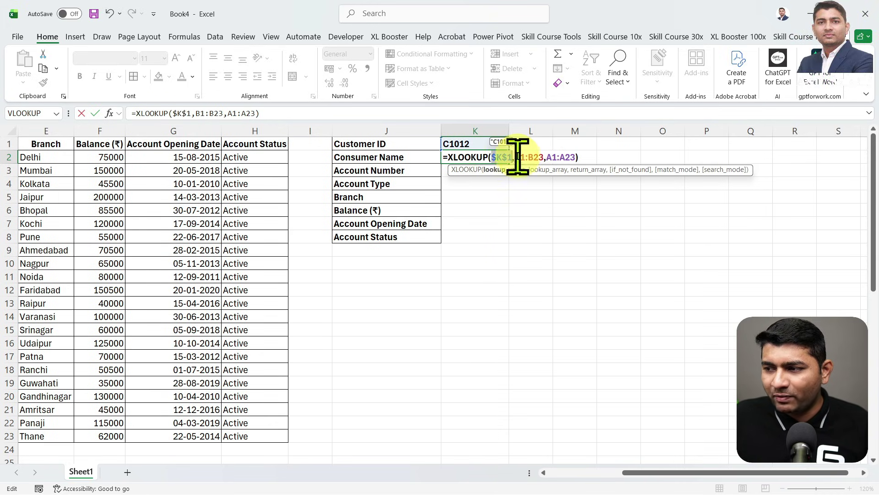
{"action": "left_click_drag", "start_coordinate": [516, 158], "coordinate": [597, 157]}
{"action": "key", "text": "F4"}
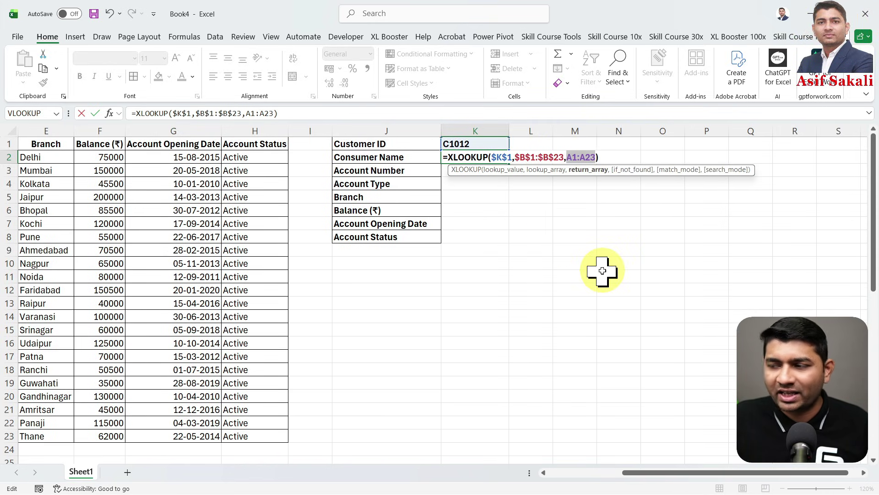
{"action": "left_click", "coordinate": [641, 161]}
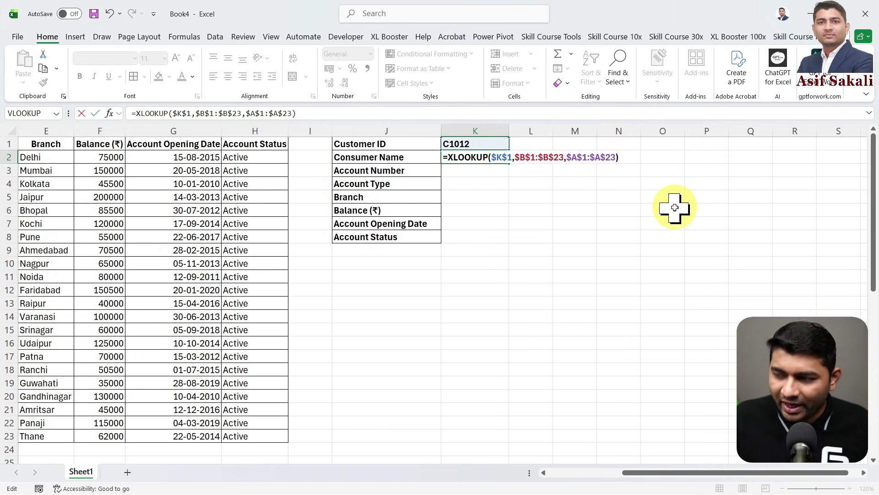
{"action": "key", "text": "Return"}
{"action": "left_click", "coordinate": [501, 158]}
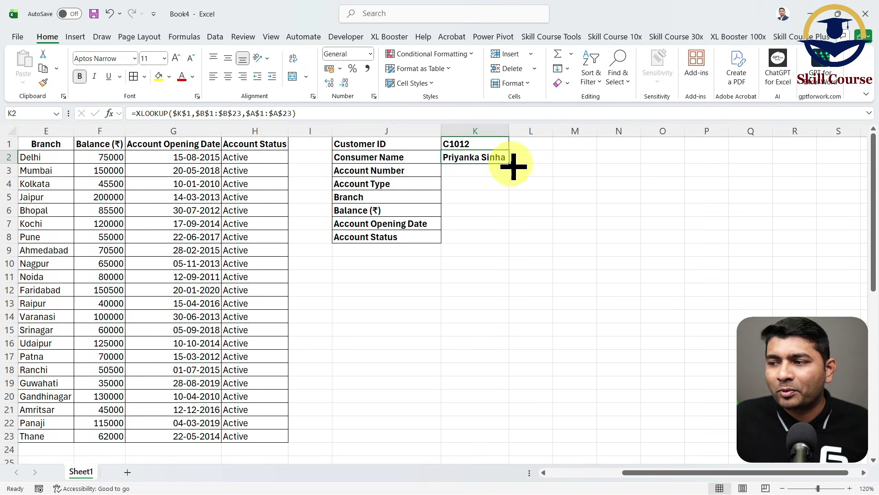
- Fill the absolute-reference formula from K2 down to K8, and undo the fill
{"action": "double_click", "coordinate": [510, 164]}
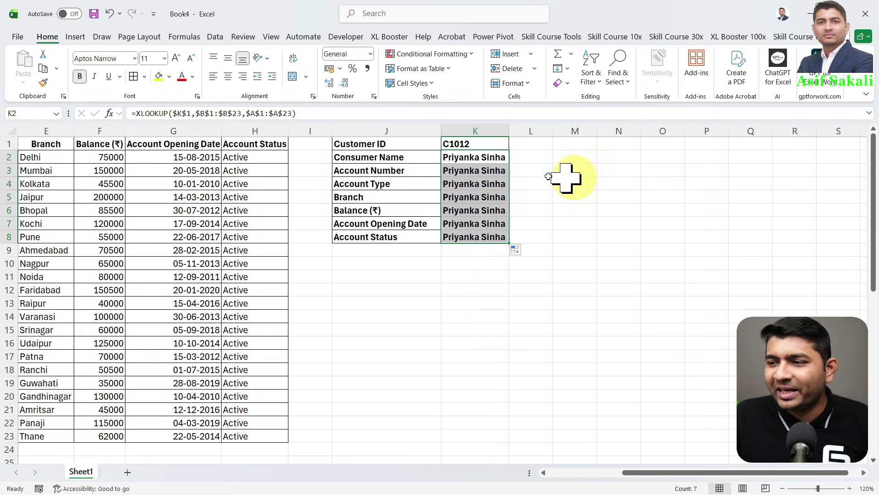
{"action": "left_click_drag", "start_coordinate": [475, 159], "coordinate": [472, 234]}
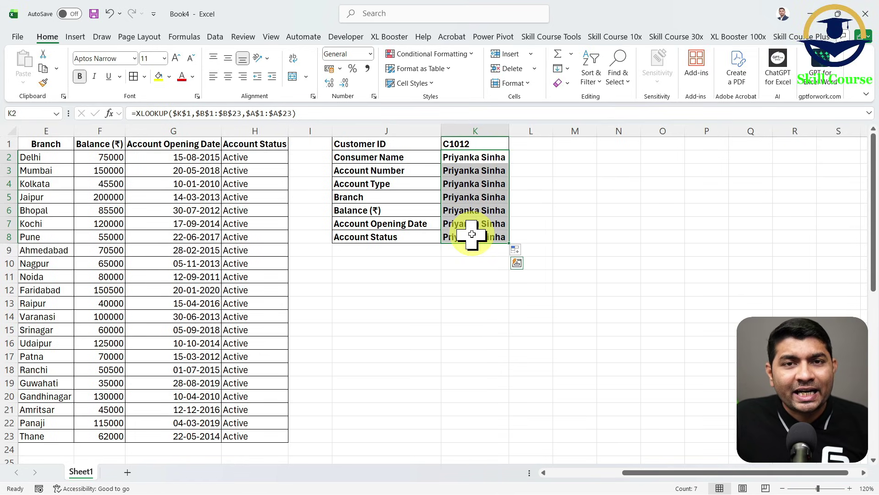
{"action": "left_click", "coordinate": [490, 169]}
{"action": "key", "text": "ctrl+z"}
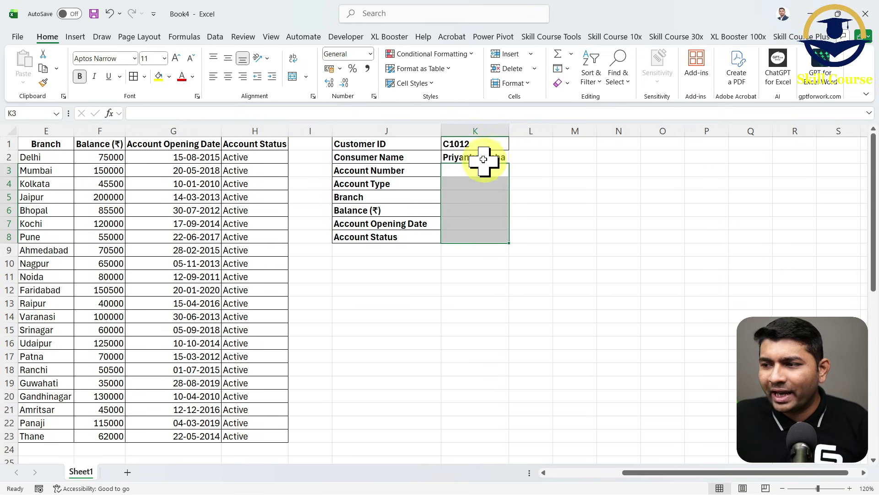
- Clear K2 beside Consumer Name and start a new XLOOKUP formula there with the absolute reference $K$1 as lookup value
{"action": "left_click", "coordinate": [483, 161]}
{"action": "key", "text": "Delete"}
{"action": "type", "text": "="}
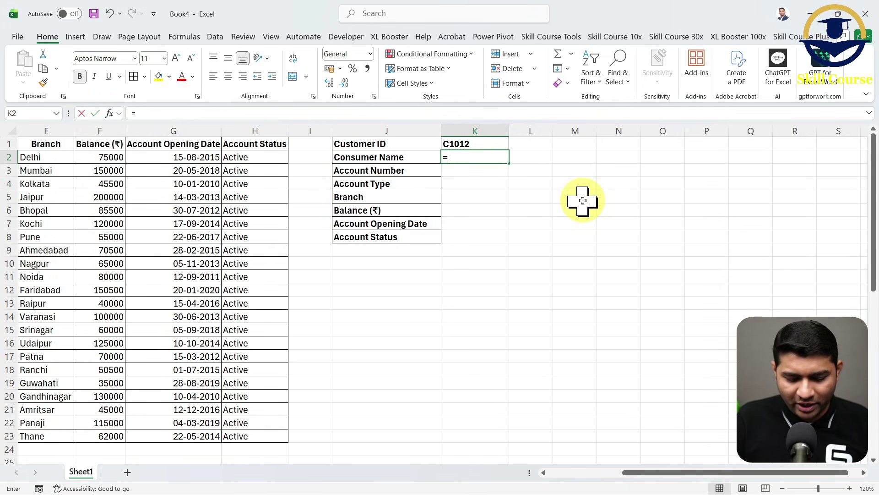
{"action": "type", "text": "XLOOKUP("}
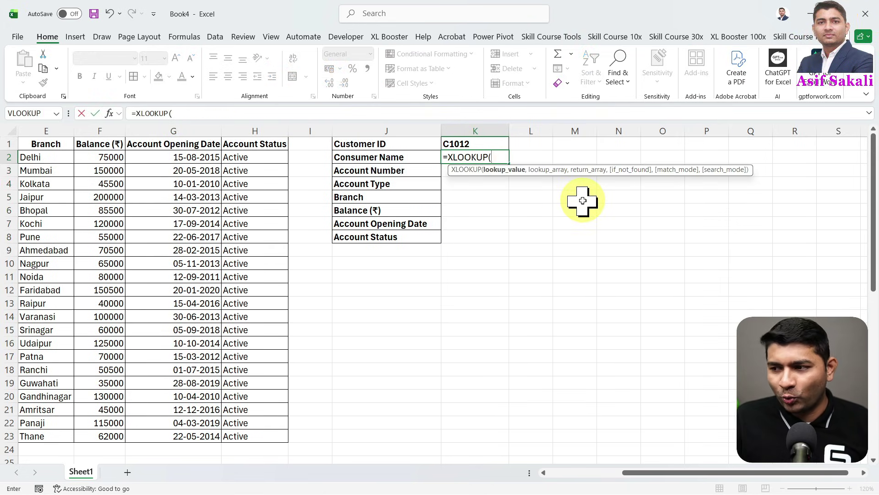
{"action": "left_click", "coordinate": [491, 144]}
{"action": "key", "text": "F4"}
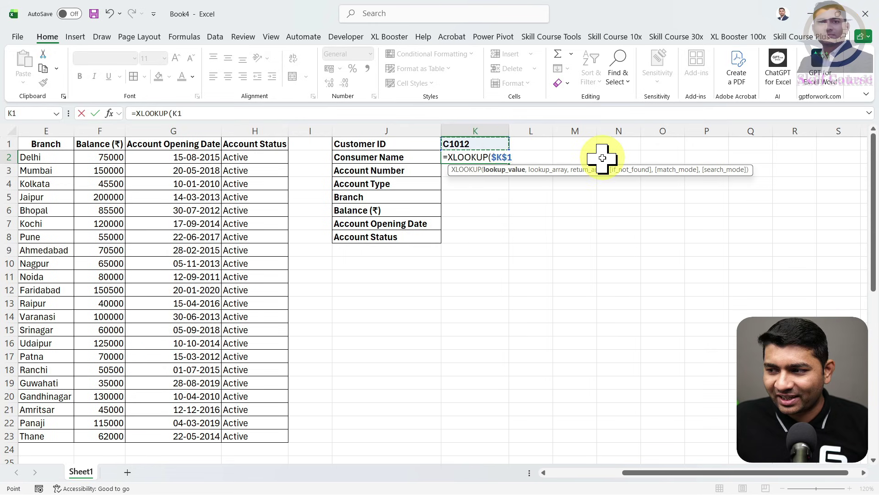
{"action": "type", "text": ","}
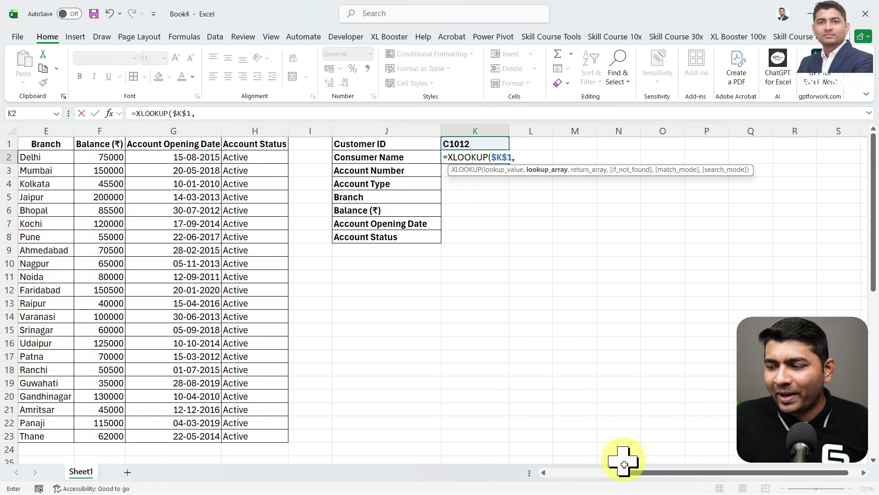
- Set the XLOOKUP lookup array in K2 to the Customer ID column as the absolute range $B$1:$B$23
{"action": "left_click_drag", "start_coordinate": [622, 472], "coordinate": [554, 472]}
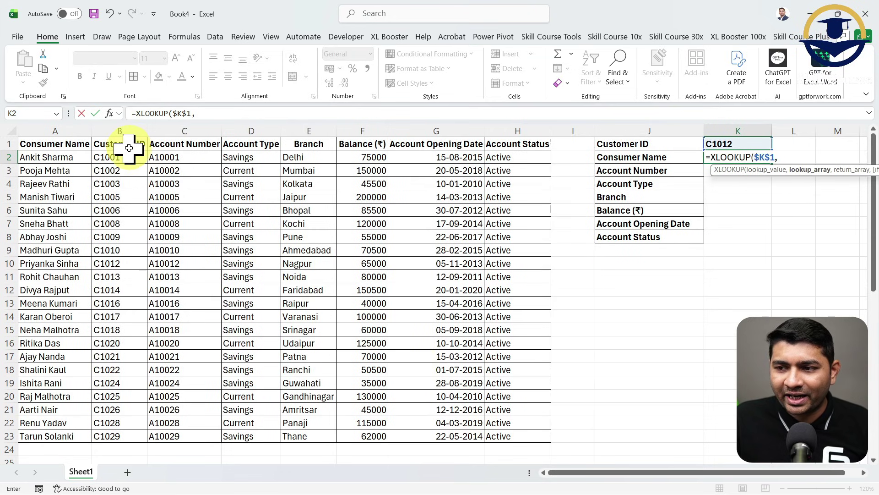
{"action": "key", "text": "ctrl+shift+Down"}
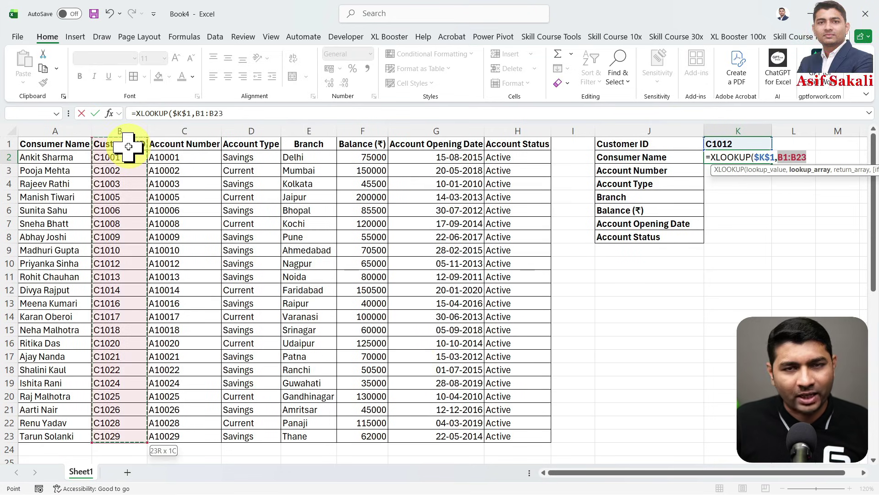
{"action": "key", "text": "F4"}
{"action": "type", "text": ","}
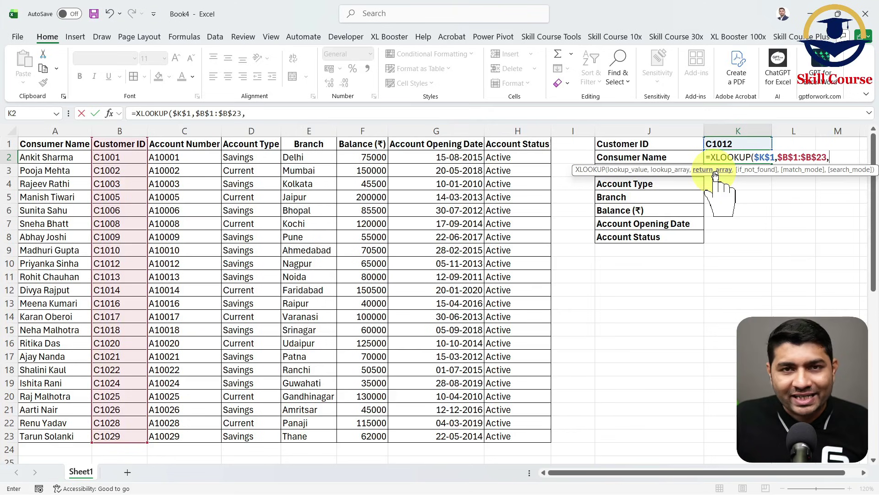
{"action": "left_click_drag", "start_coordinate": [55, 144], "coordinate": [44, 436]}
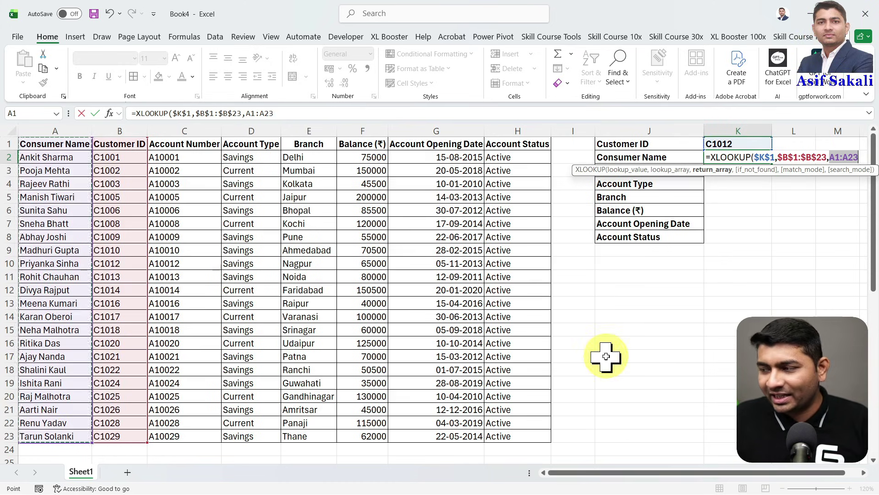
{"action": "key", "text": "BackSpace"}
{"action": "key", "text": "BackSpace"}
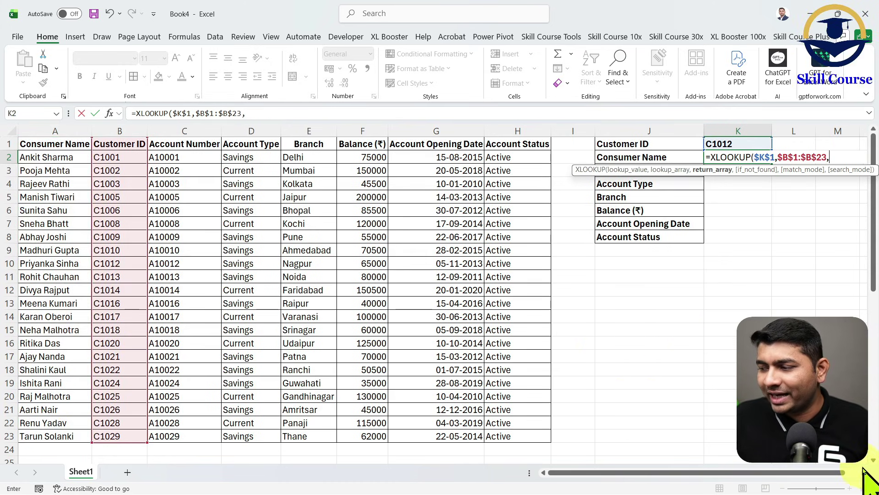
- Nest an INDEX function as the XLOOKUP return array, with the absolute table range $A$1:$H$23 as its array
{"action": "left_click", "coordinate": [864, 473]}
{"action": "left_click", "coordinate": [863, 472]}
{"action": "left_click", "coordinate": [864, 472]}
{"action": "left_click", "coordinate": [864, 473]}
{"action": "left_click", "coordinate": [863, 472]}
{"action": "left_click", "coordinate": [864, 472]}
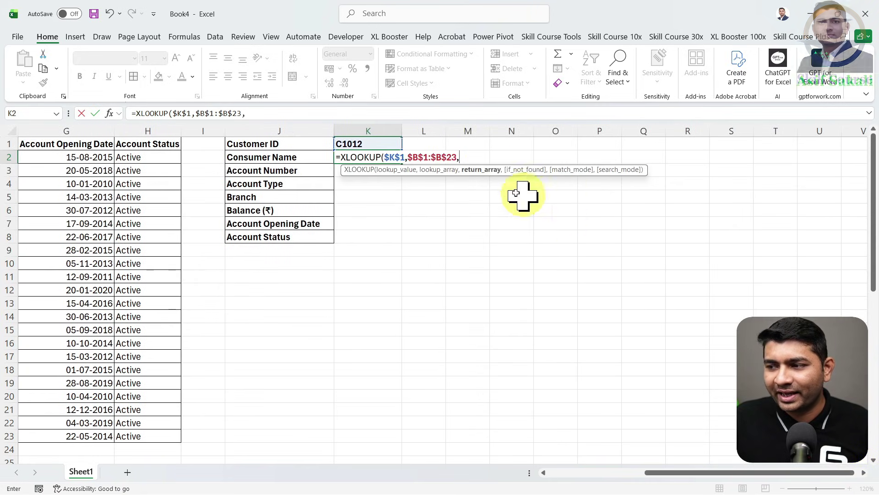
{"action": "type", "text": "INDEX("}
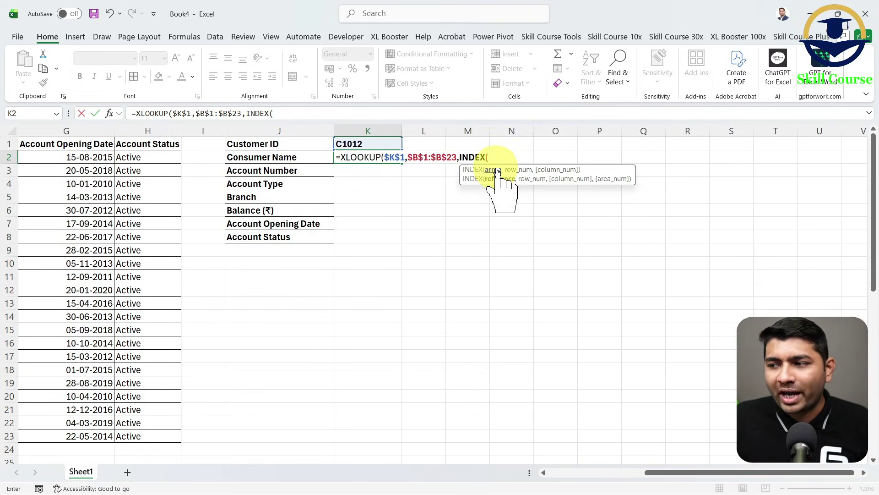
{"action": "left_click_drag", "start_coordinate": [668, 472], "coordinate": [558, 472]}
{"action": "left_click", "coordinate": [513, 145]}
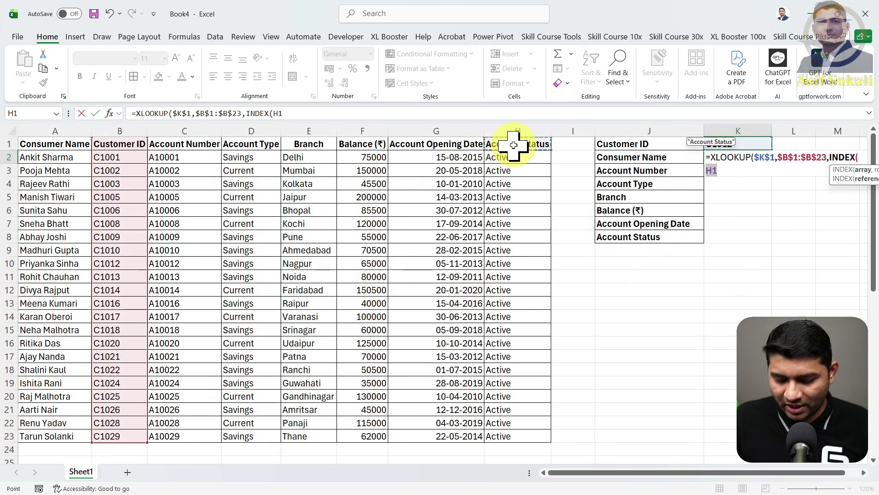
{"action": "key", "text": "ctrl+shift+Left"}
{"action": "key", "text": "ctrl+shift+Down"}
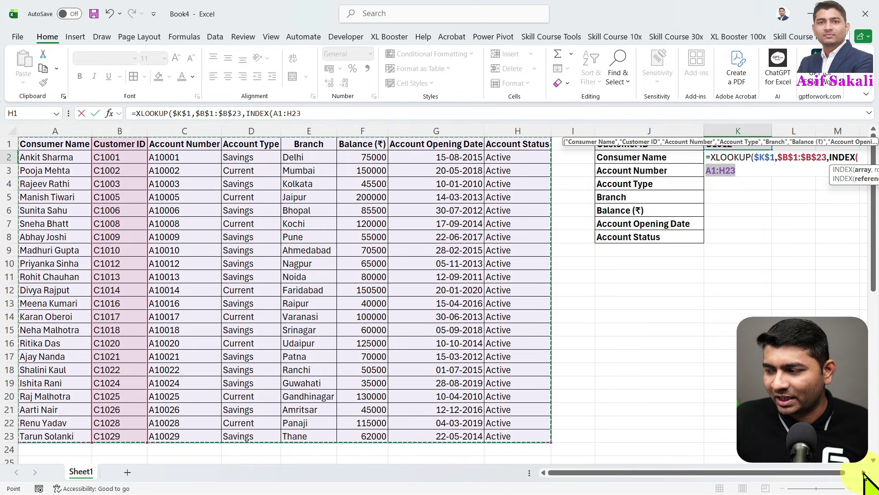
{"action": "scroll", "coordinate": [865, 476], "scroll_direction": "right", "scroll_amount": 5}
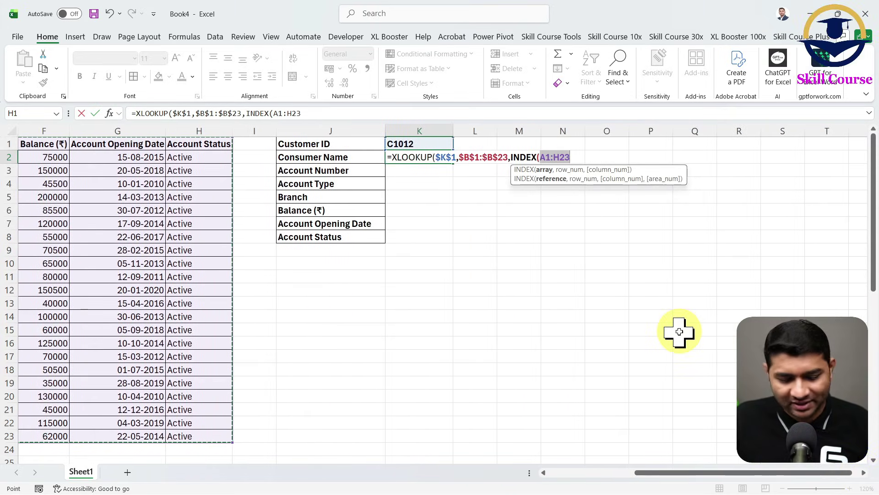
{"action": "type", "text": ","}
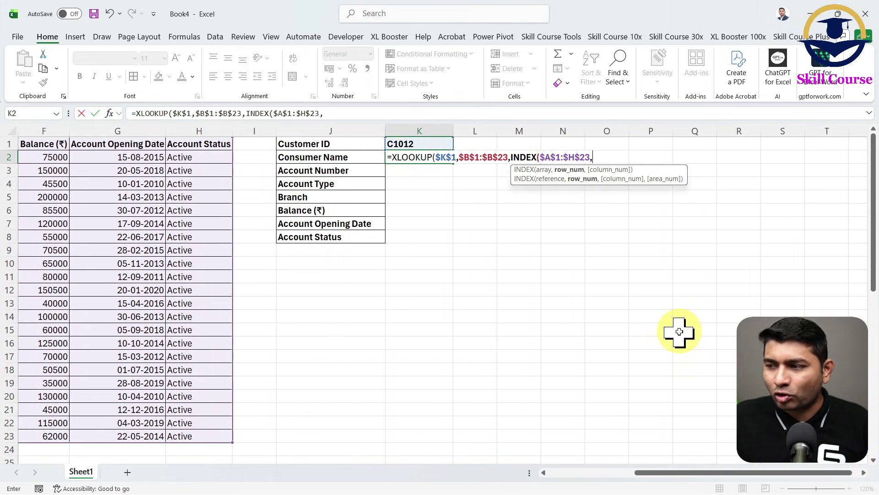
{"action": "left_click_drag", "start_coordinate": [567, 168], "coordinate": [557, 237]}
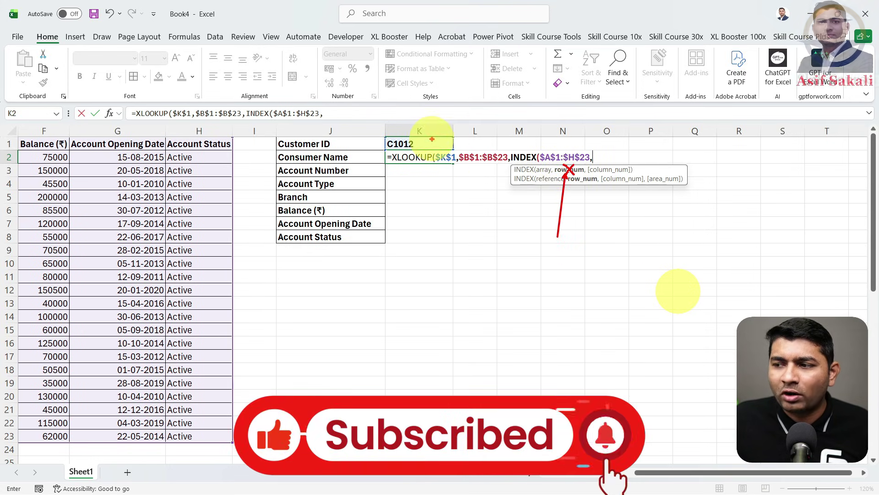
{"action": "left_click_drag", "start_coordinate": [432, 139], "coordinate": [455, 149]}
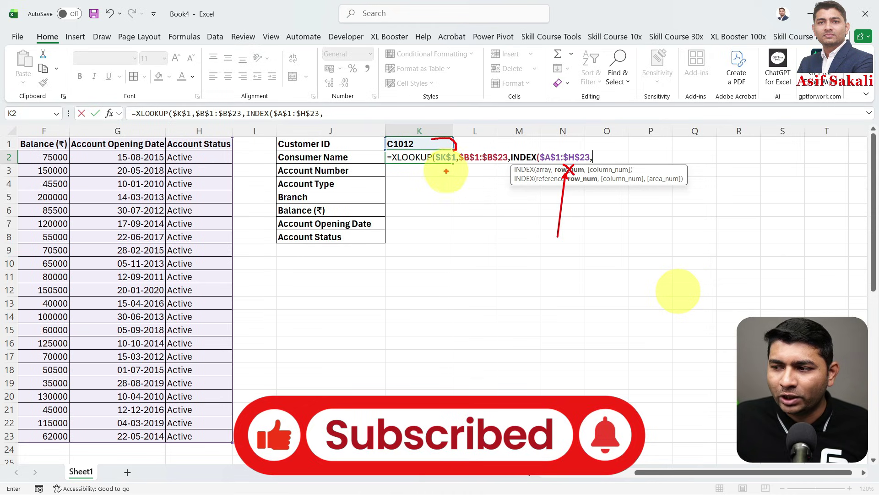
{"action": "left_click_drag", "start_coordinate": [446, 171], "coordinate": [446, 213]}
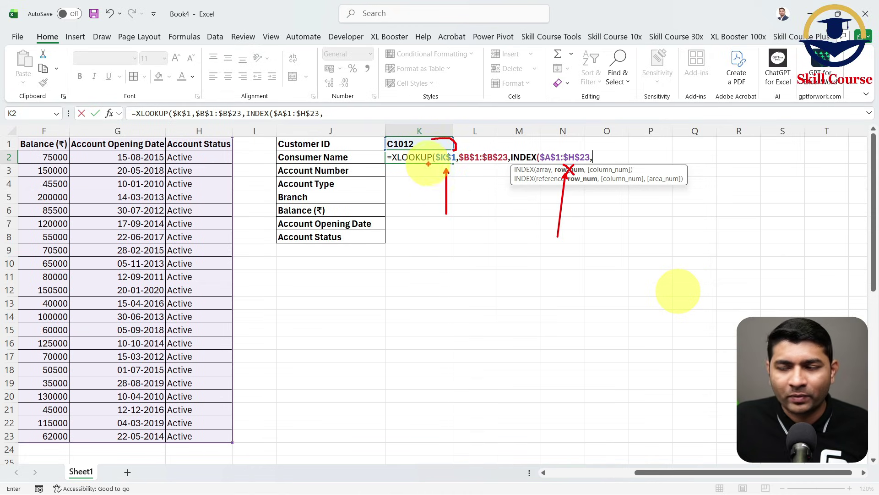
{"action": "left_click_drag", "start_coordinate": [409, 137], "coordinate": [424, 98]}
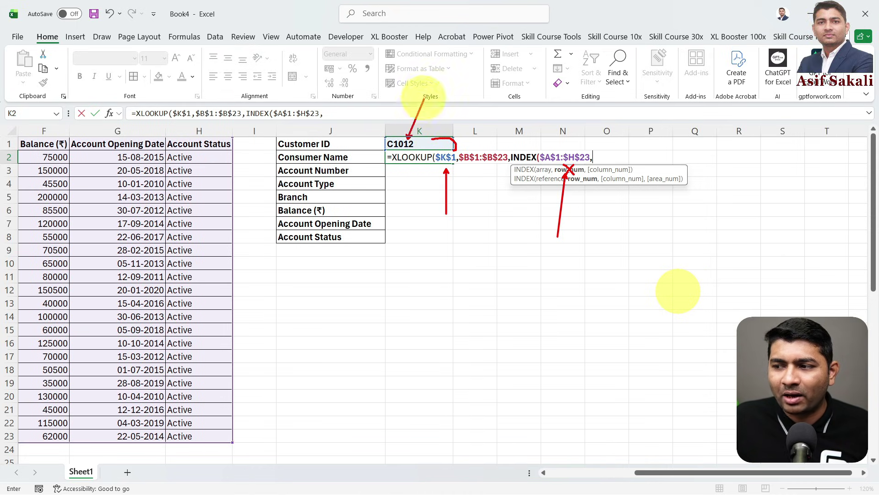
{"action": "key", "text": "Escape"}
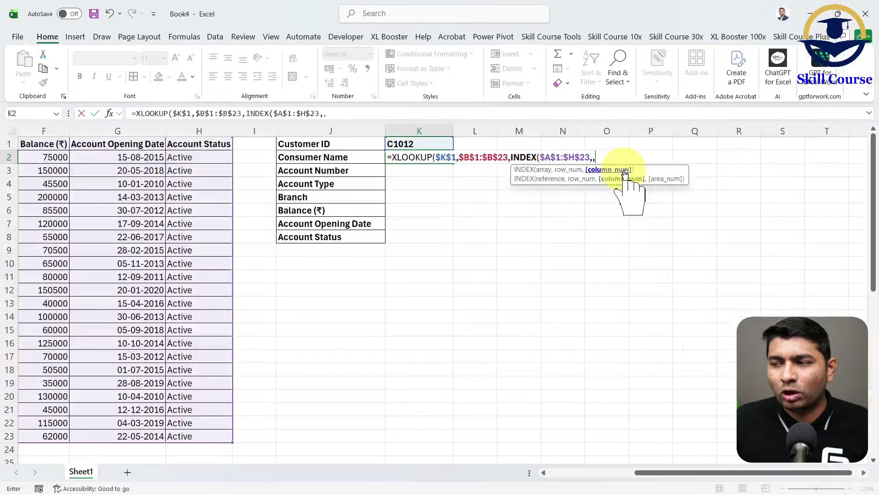
- Leave the INDEX row number empty and nest MATCH as its column number, looking up J2 in the header row A1:H1
{"action": "type", "text": "MATCH"}
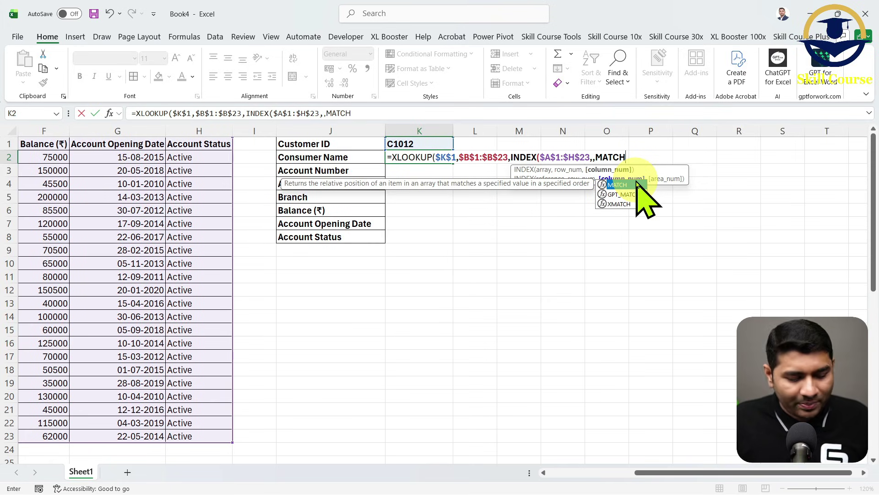
{"action": "mouse_move", "coordinate": [369, 156]}
{"action": "left_mouse_down"}
{"action": "mouse_move", "coordinate": [382, 177]}
{"action": "mouse_move", "coordinate": [375, 194]}
{"action": "mouse_move", "coordinate": [382, 237]}
{"action": "left_mouse_up"}
{"action": "left_click_drag", "start_coordinate": [348, 237], "coordinate": [372, 267]}
{"action": "key", "text": "Escape"}
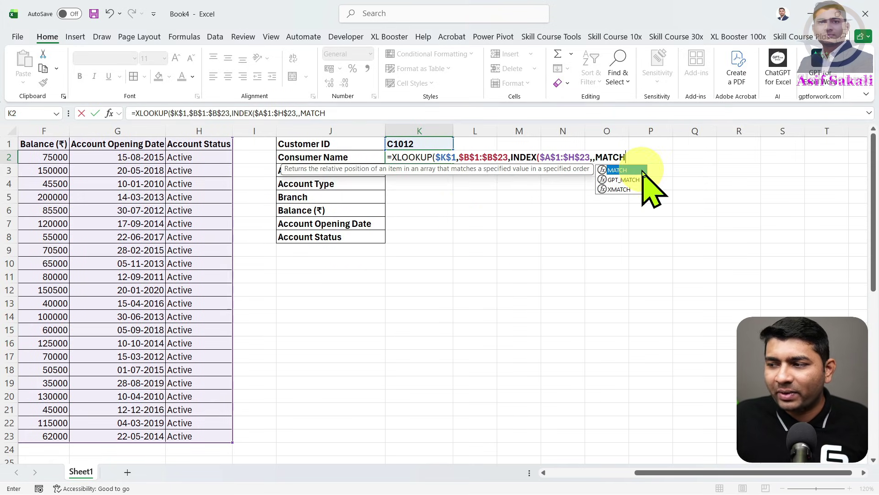
{"action": "type", "text": "("}
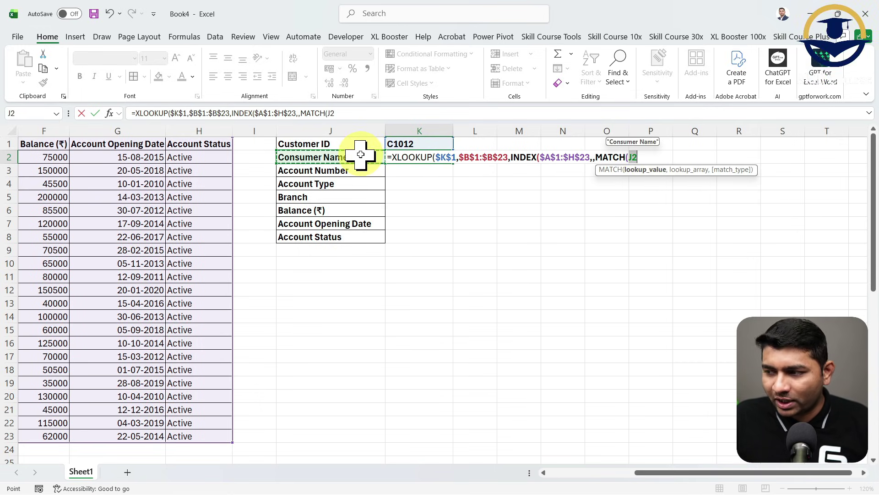
{"action": "left_click_drag", "start_coordinate": [648, 471], "coordinate": [553, 476]}
{"action": "left_click_drag", "start_coordinate": [534, 144], "coordinate": [64, 137]}
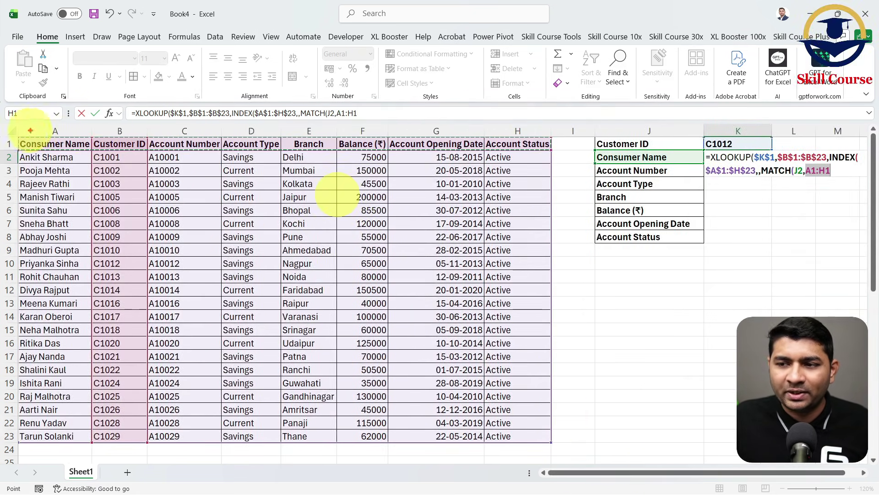
- Make the MATCH header range absolute as $A$1:$H$1, set its match type to 0, and enter the completed formula in K2
{"action": "mouse_move", "coordinate": [11, 129]}
{"action": "left_mouse_down"}
{"action": "mouse_move", "coordinate": [132, 161]}
{"action": "mouse_move", "coordinate": [559, 159]}
{"action": "left_mouse_up"}
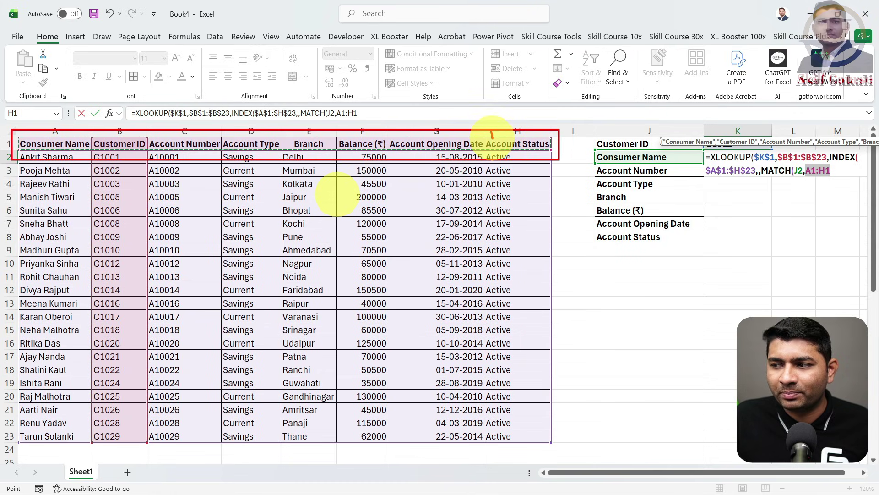
{"action": "key", "text": "Escape"}
{"action": "left_click", "coordinate": [863, 472]}
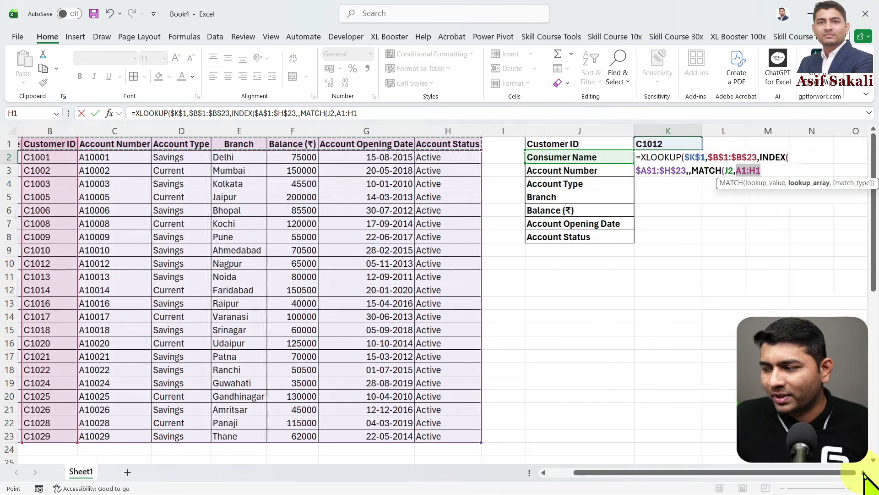
{"action": "left_click", "coordinate": [863, 473]}
{"action": "left_click", "coordinate": [864, 473]}
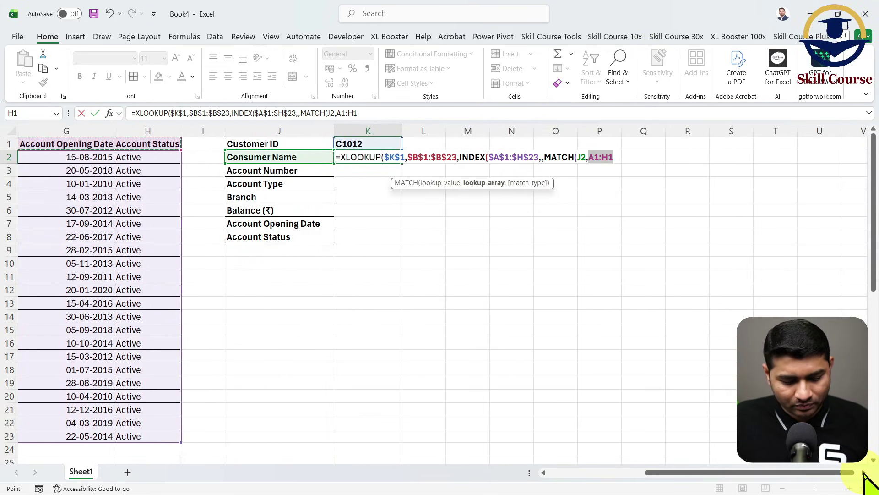
{"action": "type", "text": ",0"}
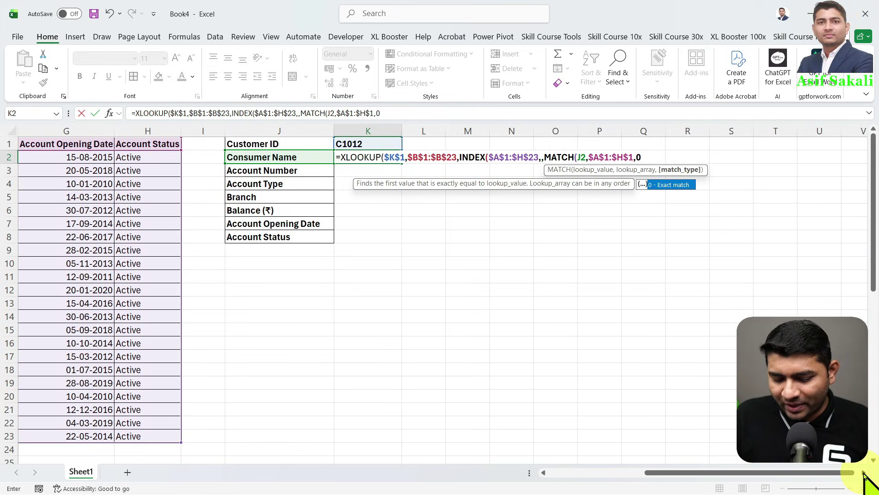
{"action": "type", "text": ")"}
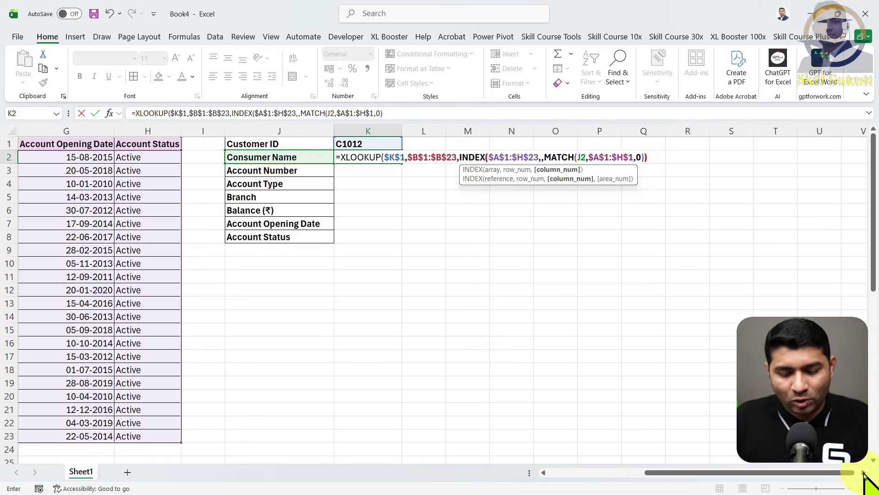
{"action": "type", "text": ")"}
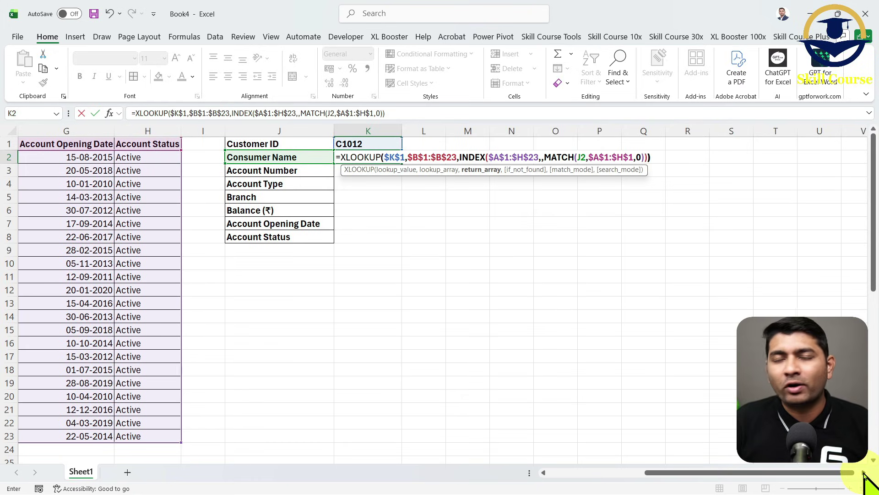
{"action": "type", "text": ")"}
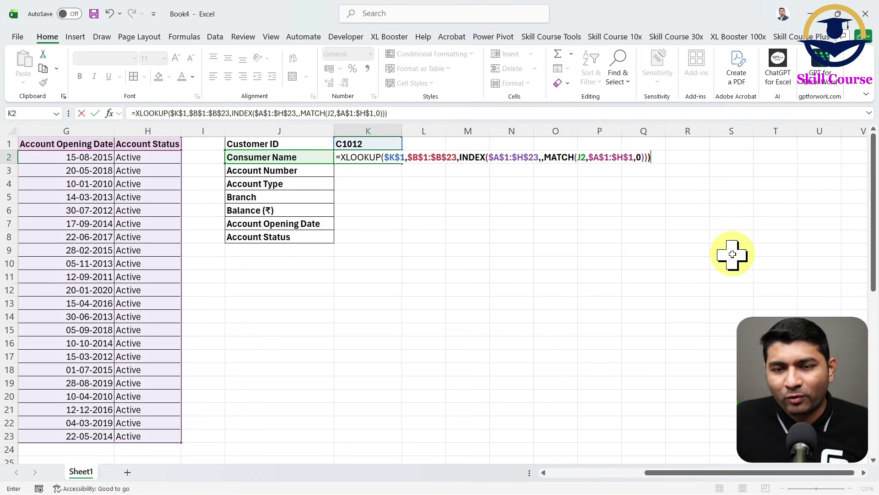
{"action": "key", "text": "Return"}
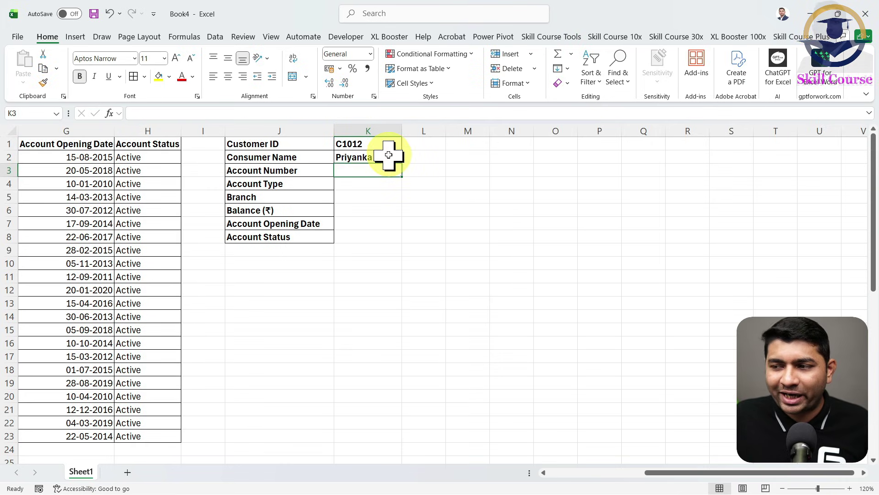
- Fill the K2 formula down to K8 and format the Account Opening Date in K7 as Short Date
{"action": "left_click", "coordinate": [388, 156]}
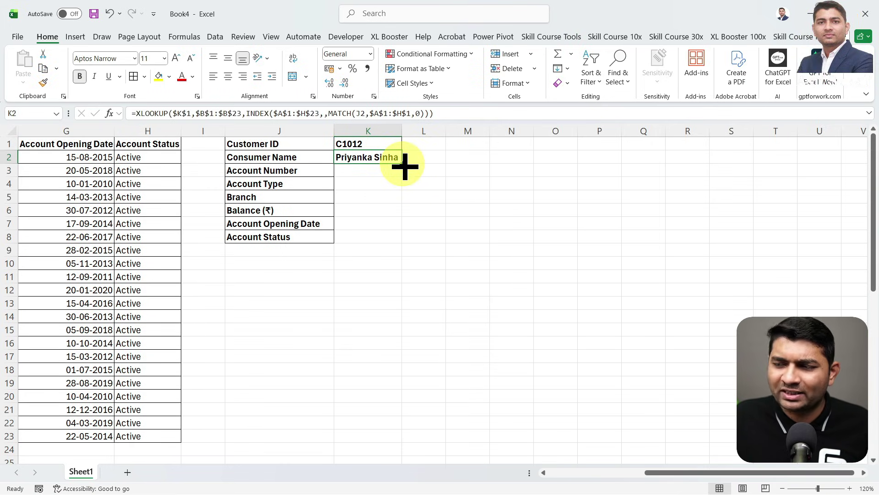
{"action": "double_click", "coordinate": [404, 165]}
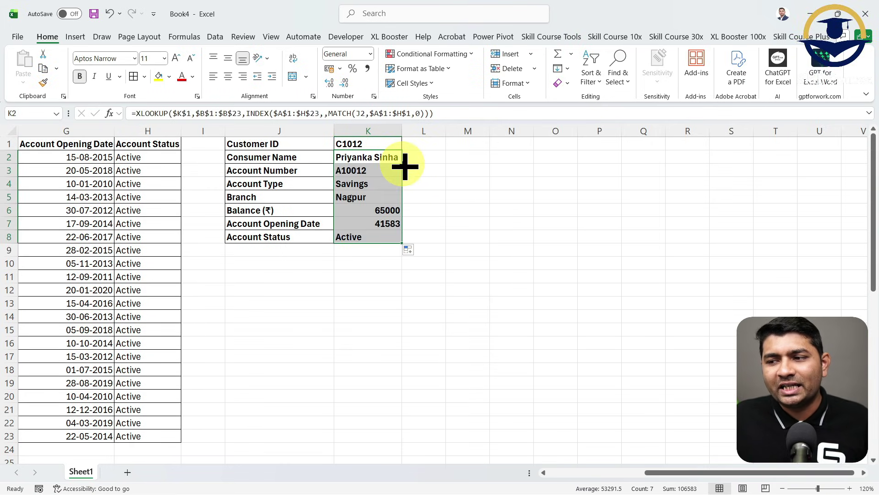
{"action": "left_click", "coordinate": [389, 223]}
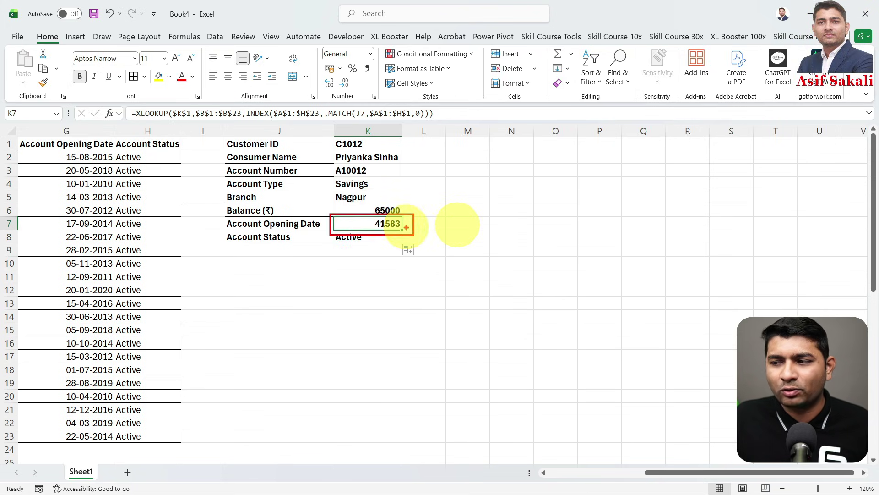
{"action": "left_click", "coordinate": [370, 54]}
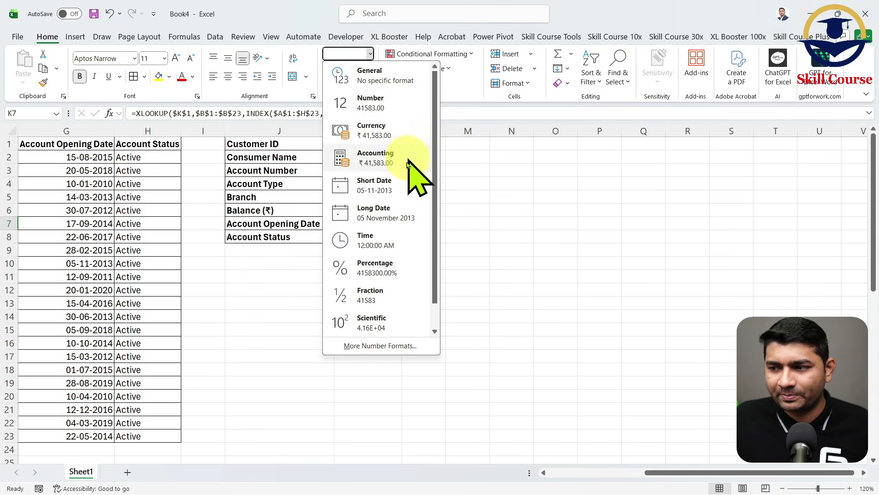
{"action": "left_click", "coordinate": [394, 185]}
- Apply all borders to the lookup form range J1:K8
{"action": "left_click", "coordinate": [314, 144]}
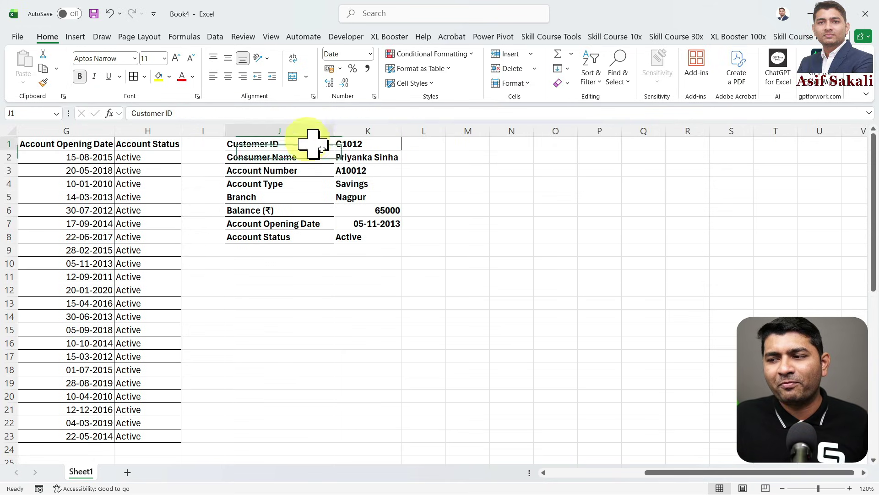
{"action": "left_click_drag", "start_coordinate": [315, 145], "coordinate": [386, 238]}
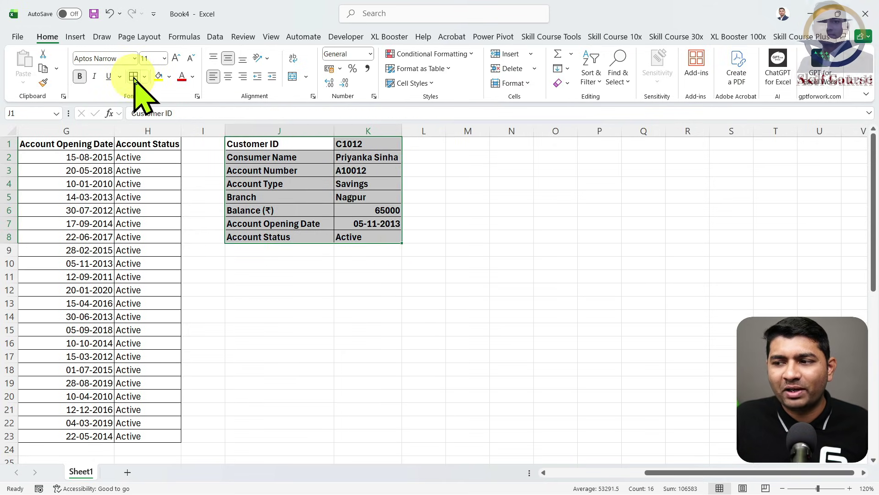
{"action": "left_click", "coordinate": [390, 143]}
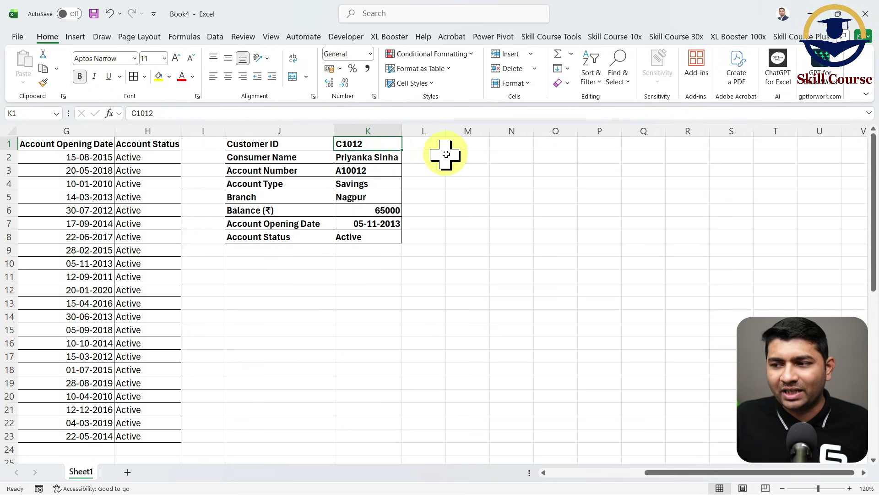
- Test the lookup form by replacing the Customer ID in K1 with another one from the active customers table
{"action": "key", "text": "F2"}
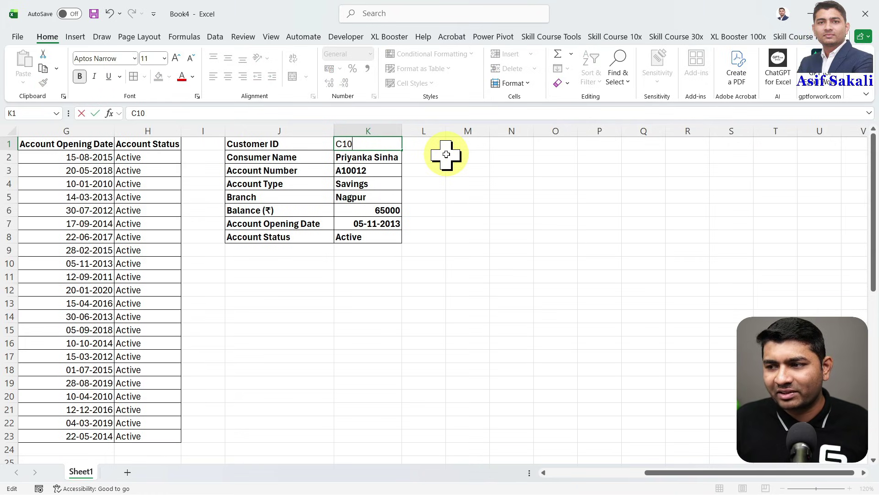
{"action": "type", "text": "08"}
{"action": "key", "text": "Return"}
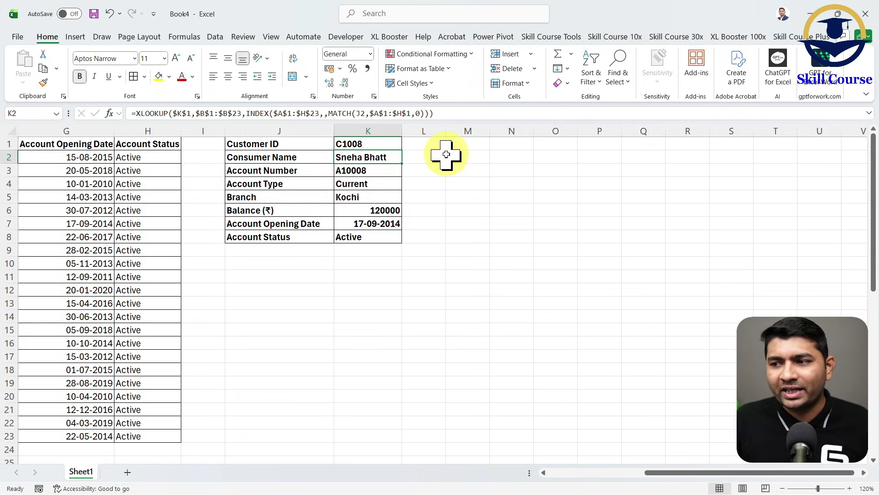
- Replace the Customer ID in K1 with one that is missing from the active customers table
{"action": "key", "text": "Up"}
{"action": "key", "text": "F2"}
{"action": "key", "text": "BackSpace"}
{"action": "key", "text": "BackSpace"}
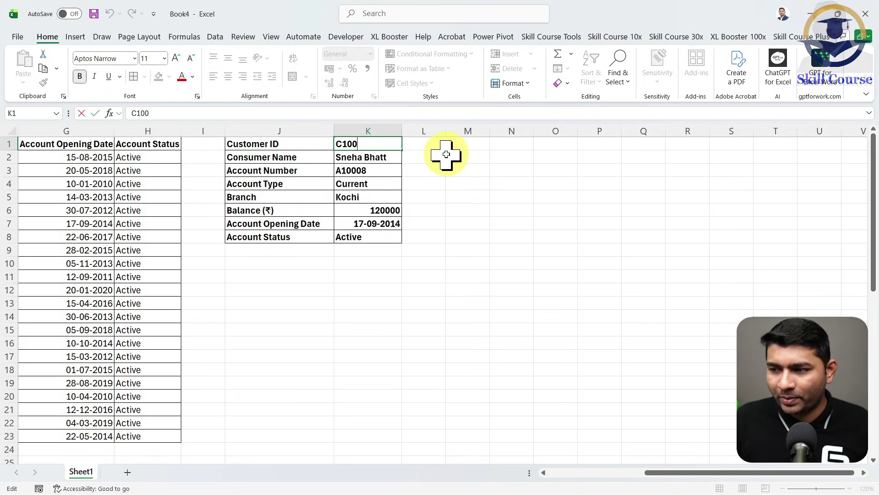
{"action": "type", "text": "15"}
{"action": "key", "text": "Return"}
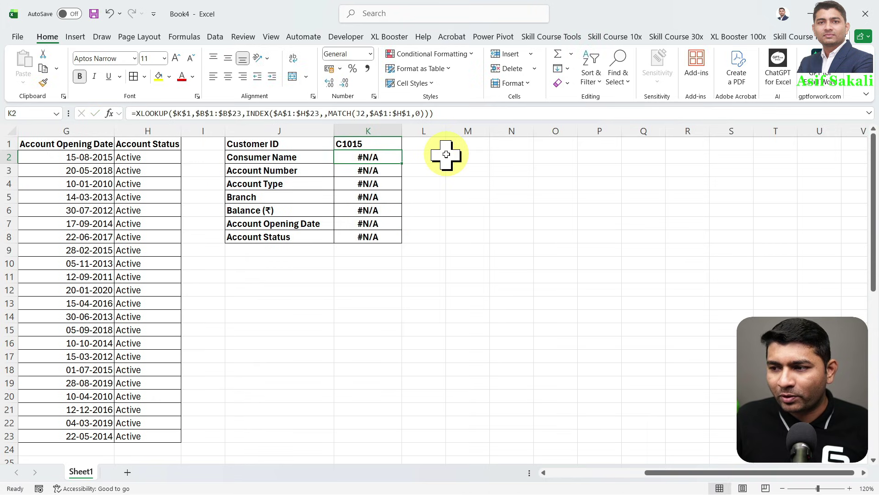
{"action": "key", "text": "Up"}
{"action": "key", "text": "F2"}
{"action": "key", "text": "Left"}
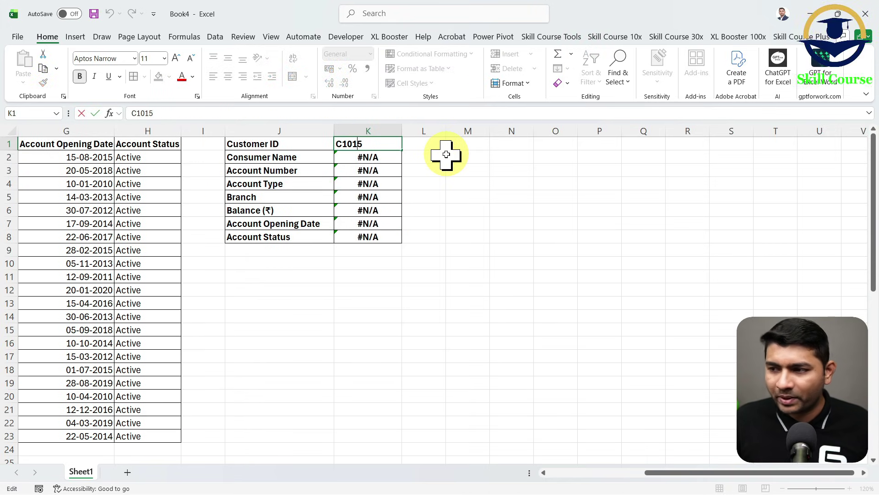
{"action": "type", "text": "0"}
{"action": "key", "text": "Return"}
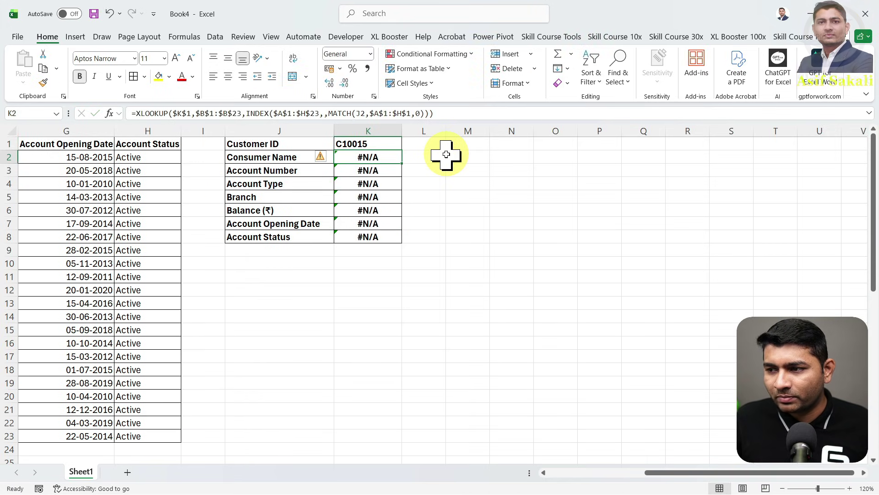
{"action": "key", "text": "Left"}
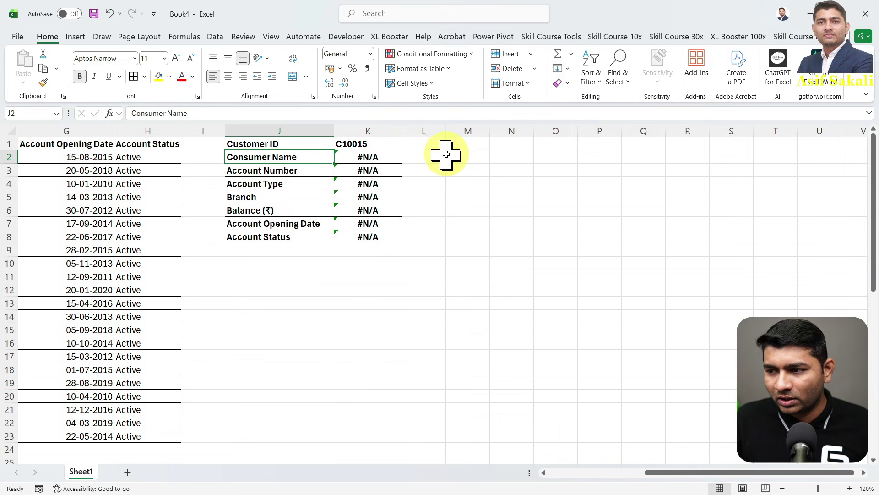
{"action": "key", "text": "Right"}
{"action": "key", "text": "Up"}
{"action": "key", "text": "F2"}
{"action": "key", "text": "Left"}
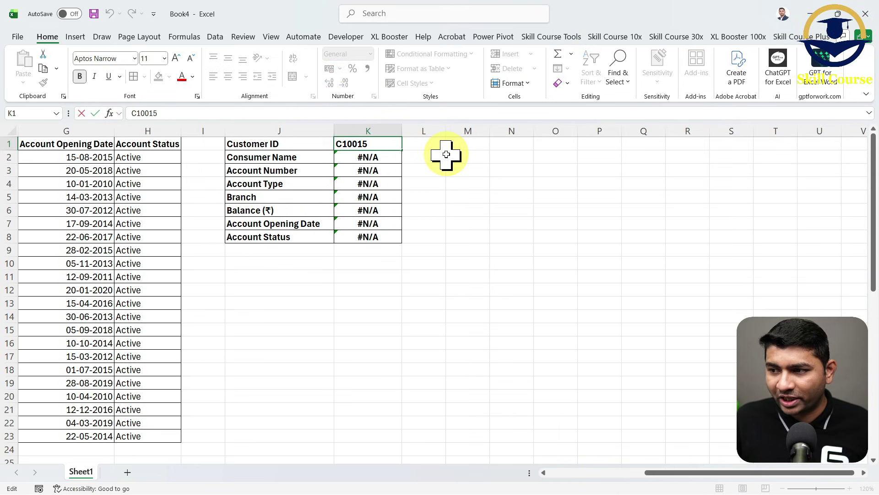
{"action": "key", "text": "Return"}
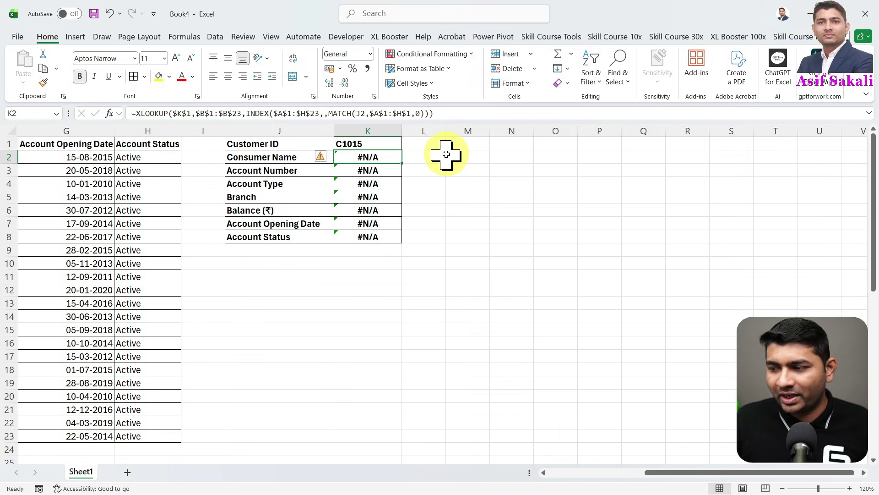
- Look for the entered Customer ID in the active customers table and in the Not Active table that starts at row 26
{"action": "left_click_drag", "start_coordinate": [667, 473], "coordinate": [559, 472]}
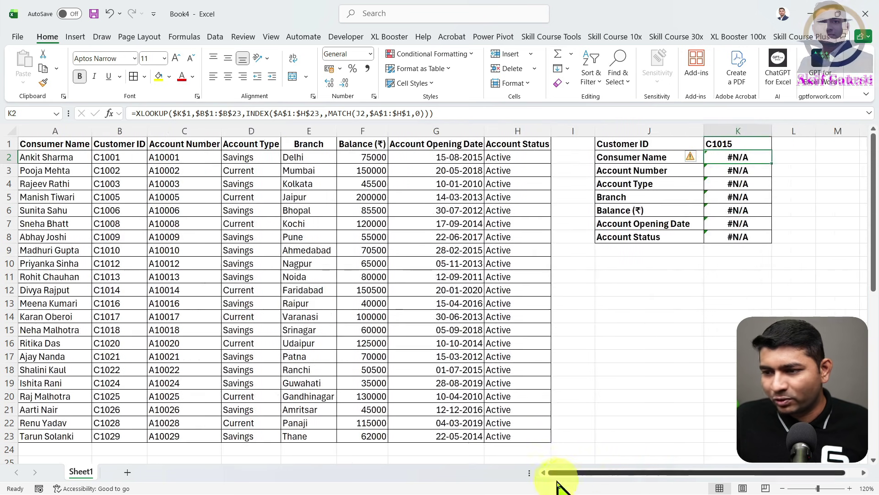
{"action": "left_click", "coordinate": [129, 276]}
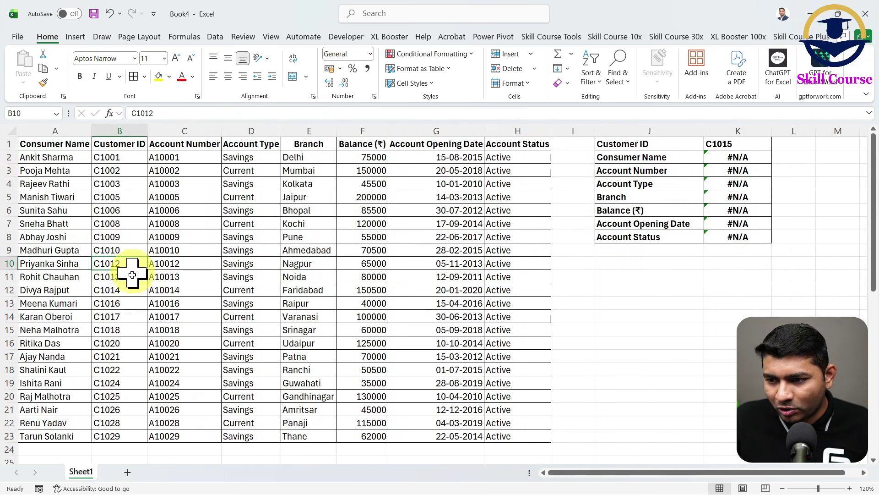
{"action": "left_click", "coordinate": [129, 287]}
{"action": "scroll", "coordinate": [130, 287], "scroll_direction": "down", "scroll_amount": 4}
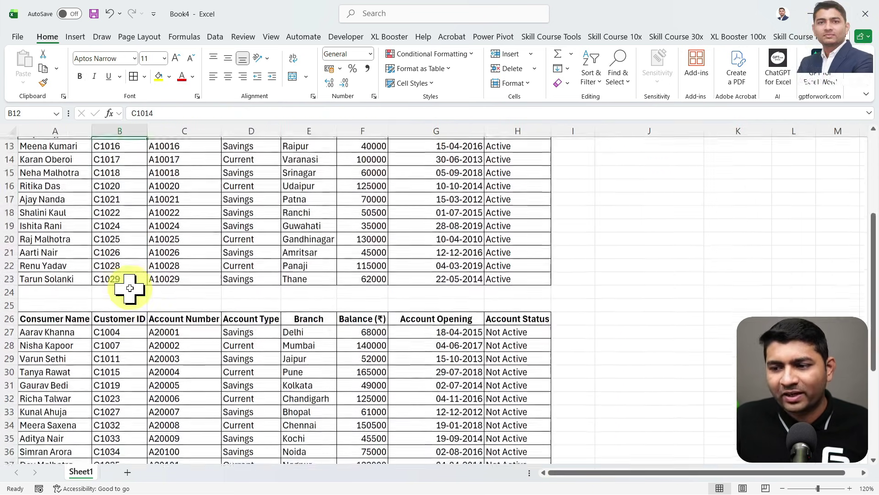
{"action": "scroll", "coordinate": [129, 287], "scroll_direction": "down", "scroll_amount": 3}
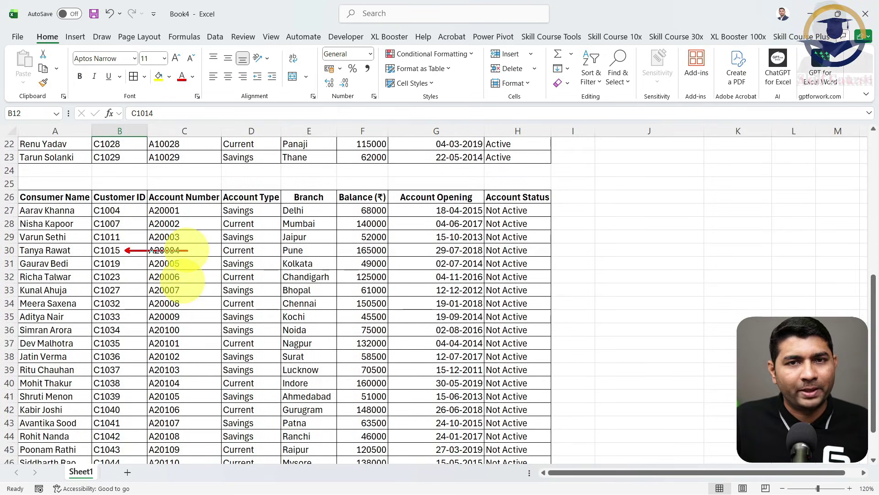
{"action": "scroll", "coordinate": [634, 251], "scroll_direction": "up", "scroll_amount": 7}
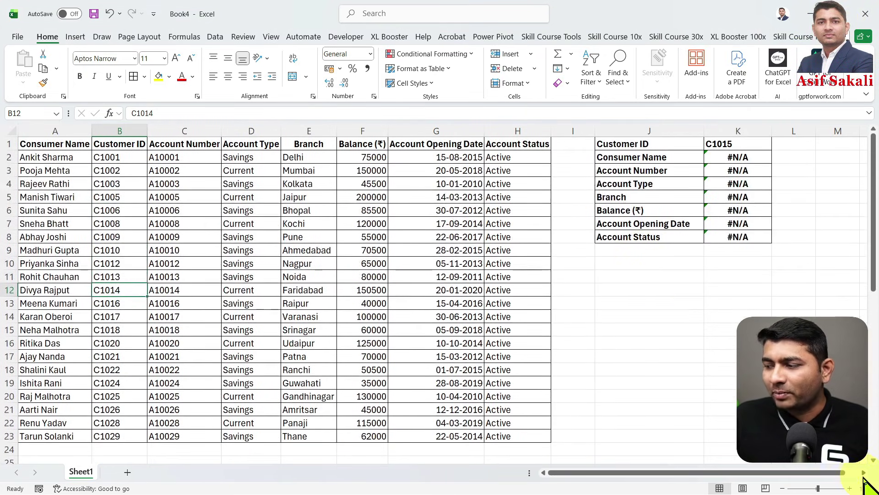
- Reopen the K2 formula for editing and remove the closing parenthesis of XLOOKUP after the INDEX return array
{"action": "left_click", "coordinate": [864, 474]}
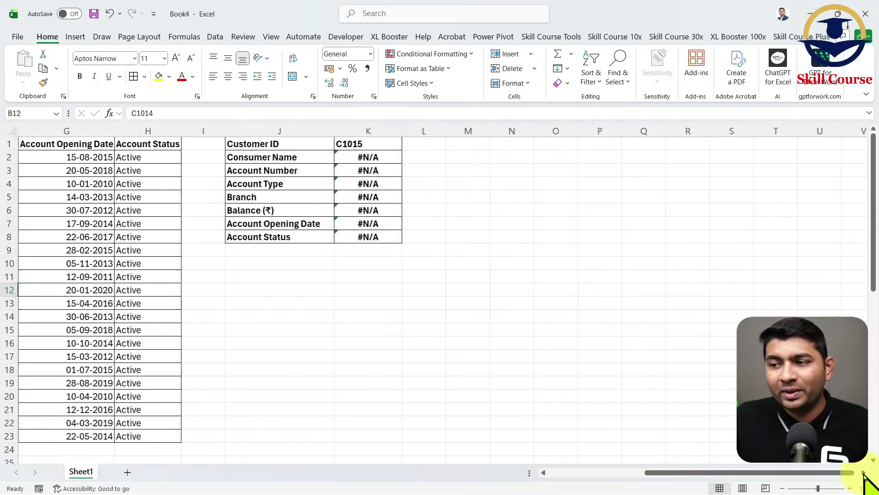
{"action": "left_click", "coordinate": [863, 474]}
{"action": "double_click", "coordinate": [286, 156]}
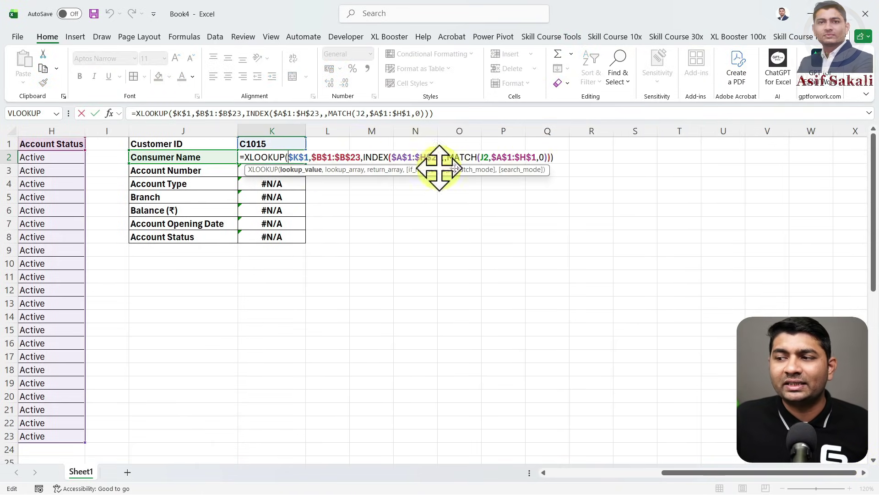
{"action": "left_click", "coordinate": [556, 158]}
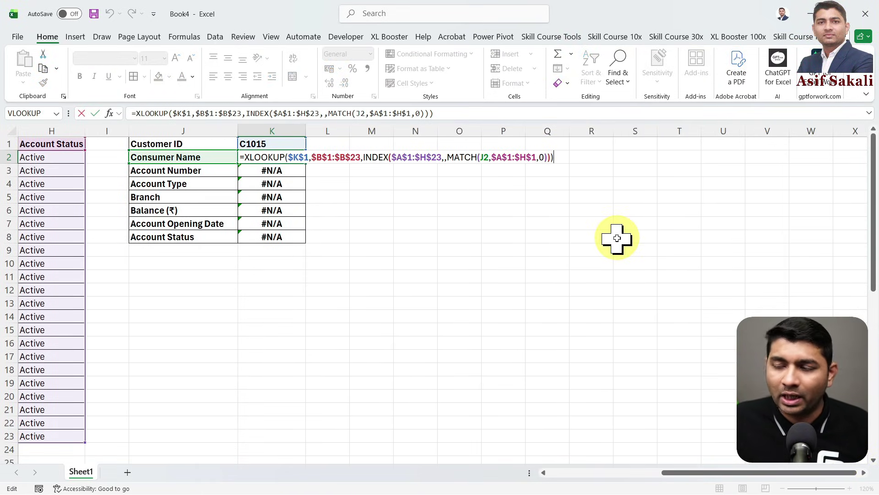
{"action": "key", "text": "Escape"}
{"action": "key", "text": "F2"}
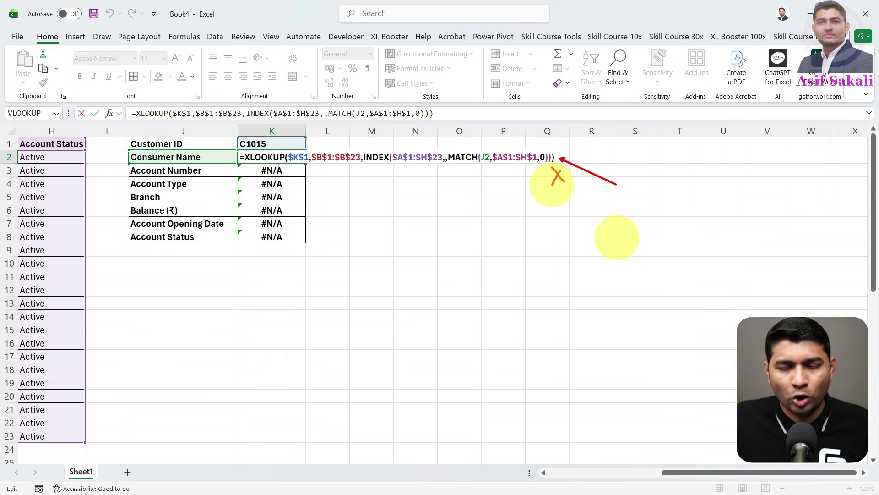
{"action": "key", "text": "Escape"}
{"action": "key", "text": "BackSpace"}
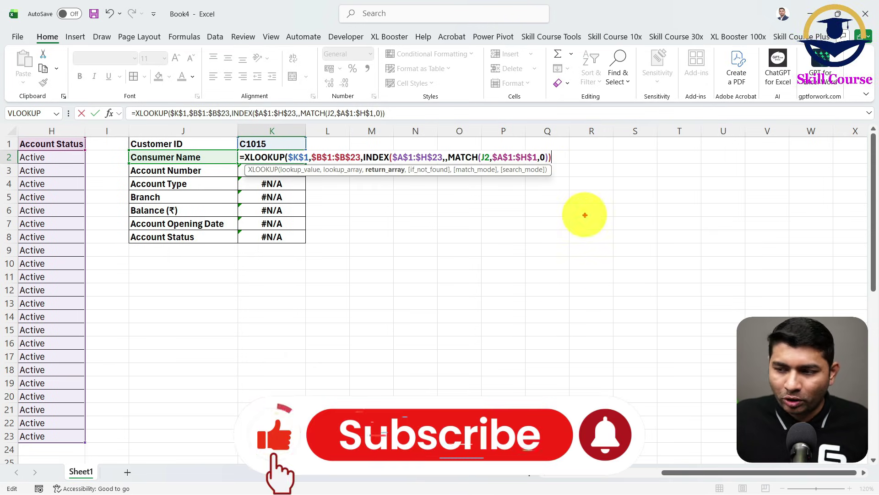
{"action": "left_click_drag", "start_coordinate": [368, 179], "coordinate": [401, 179]}
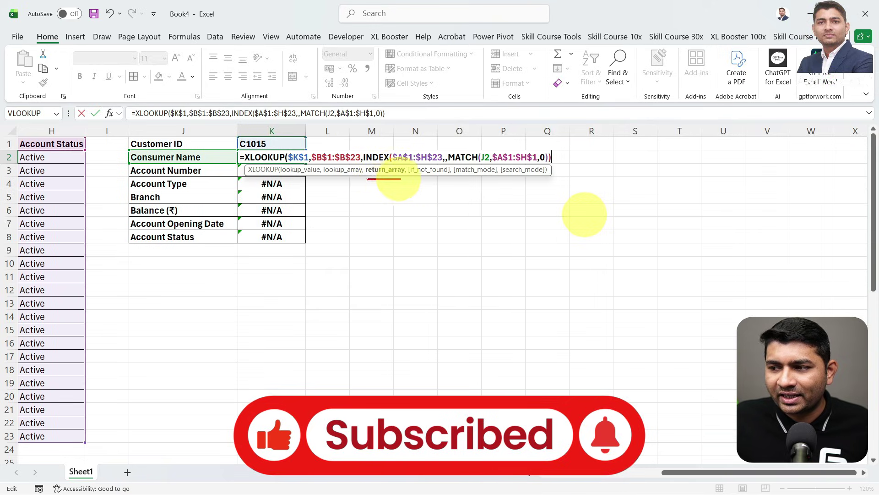
{"action": "left_click_drag", "start_coordinate": [364, 150], "coordinate": [506, 146]}
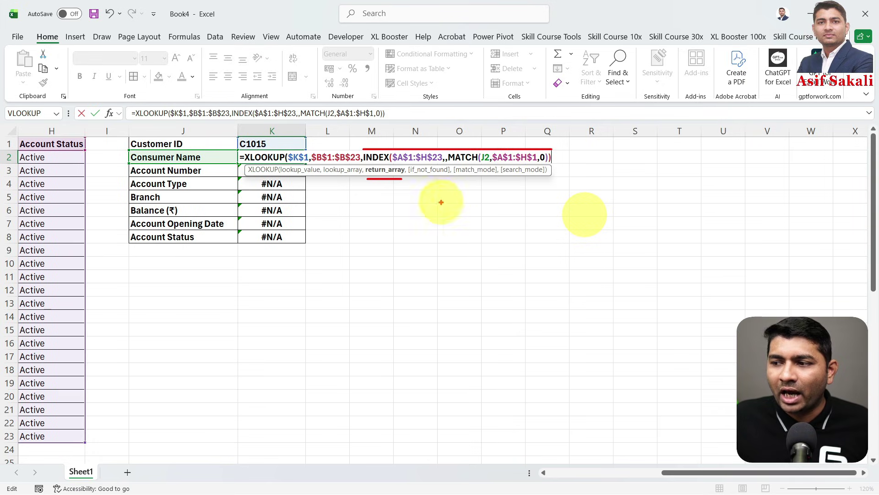
{"action": "left_click_drag", "start_coordinate": [432, 179], "coordinate": [440, 213]}
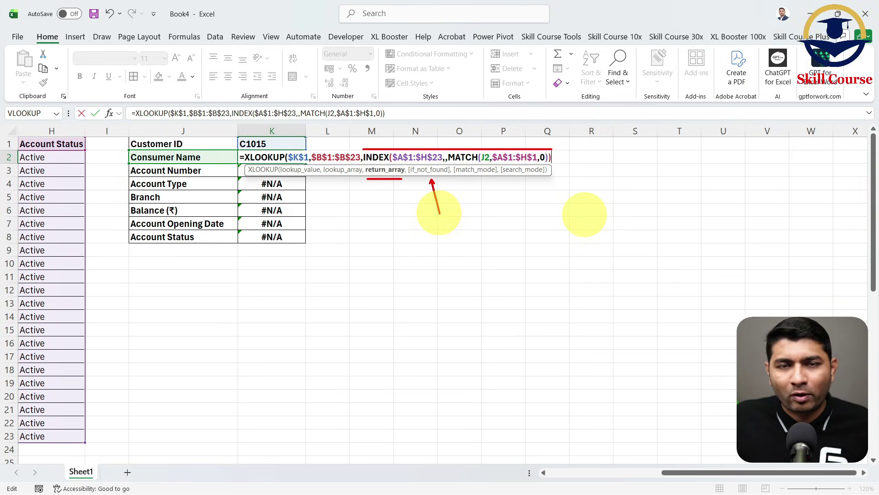
{"action": "key", "text": "Escape"}
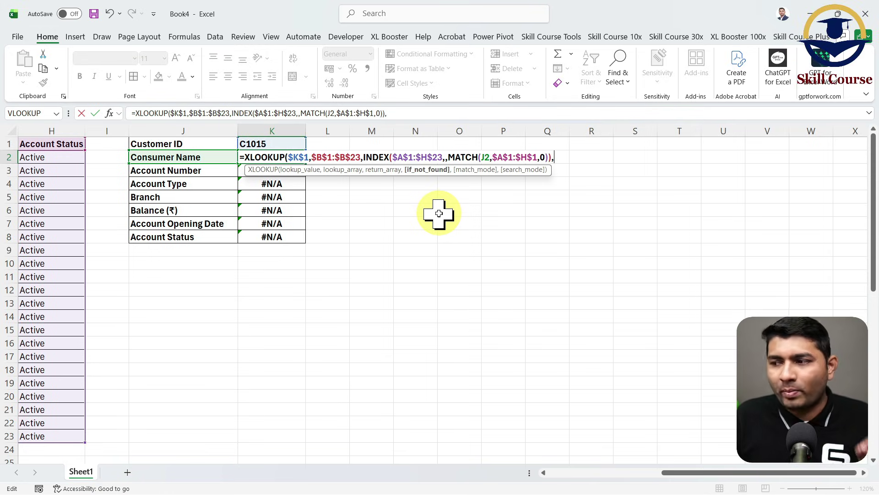
{"action": "key", "text": "ctrl+2"}
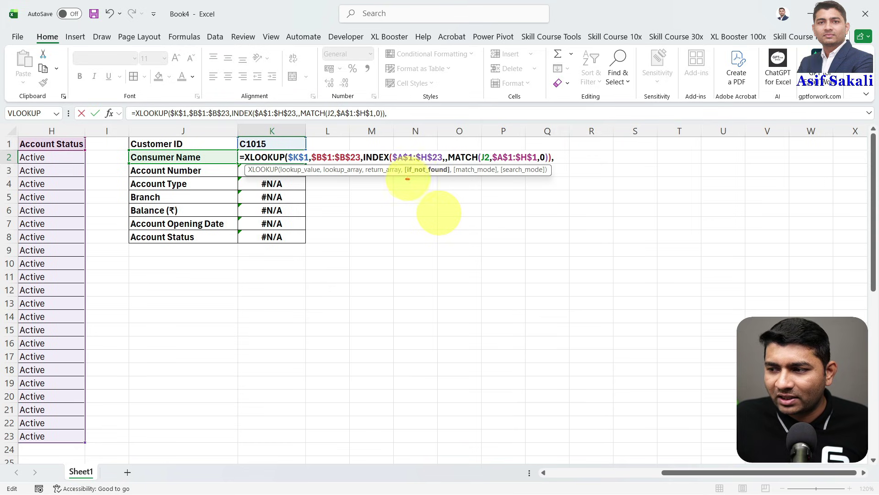
{"action": "left_click_drag", "start_coordinate": [407, 178], "coordinate": [444, 178]}
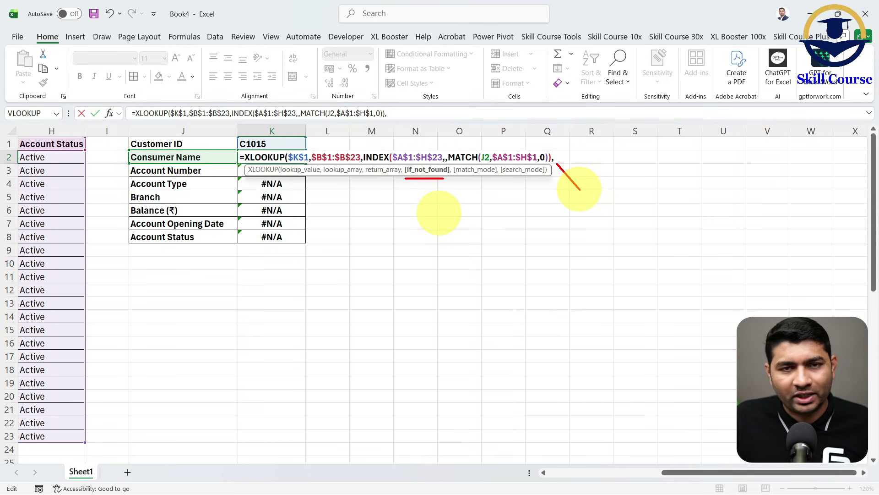
{"action": "mouse_move", "coordinate": [555, 164]}
{"action": "left_mouse_down"}
{"action": "mouse_move", "coordinate": [554, 176]}
{"action": "mouse_move", "coordinate": [427, 206]}
{"action": "mouse_move", "coordinate": [338, 198]}
{"action": "left_mouse_up"}
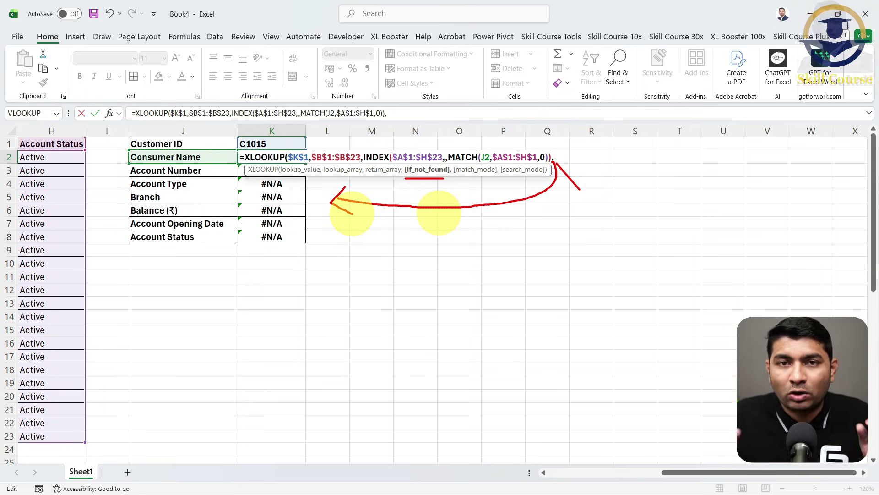
{"action": "key", "text": "Escape"}
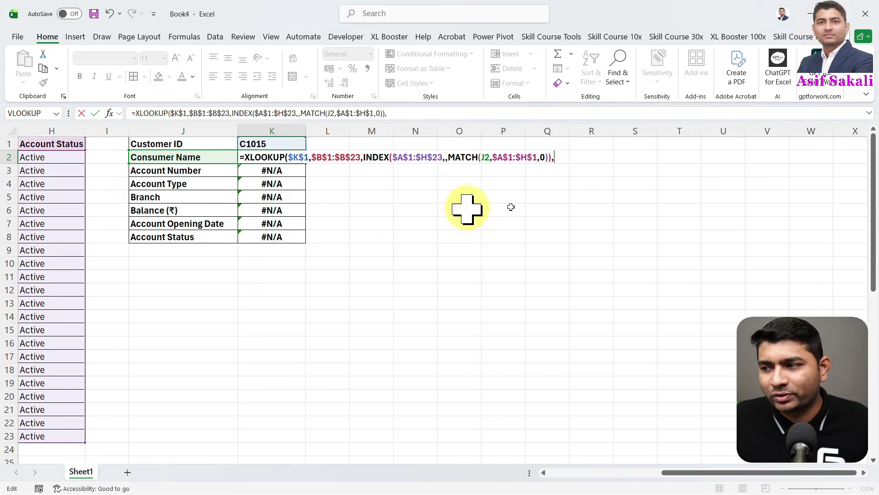
{"action": "key", "text": "BackSpace"}
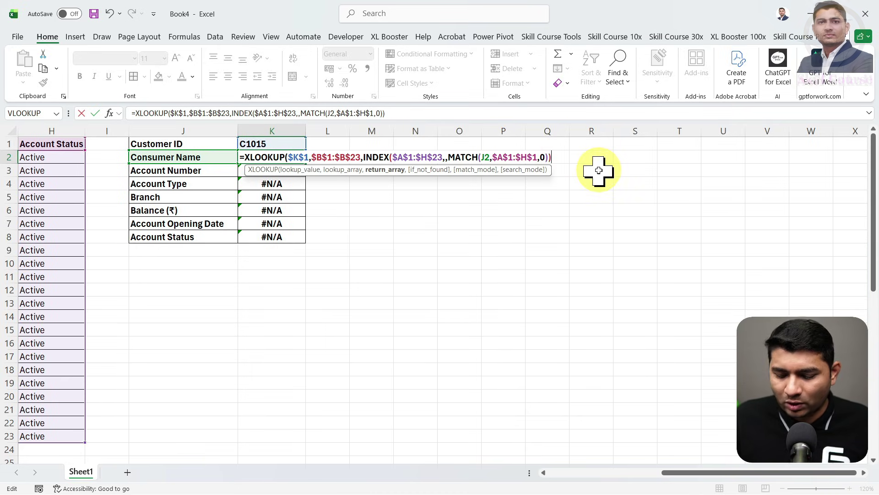
- On a new line in the K2 formula, nest an XLOOKUP as the if_not_found argument with $K$1 as its lookup value
{"action": "key", "text": "alt+Return"}
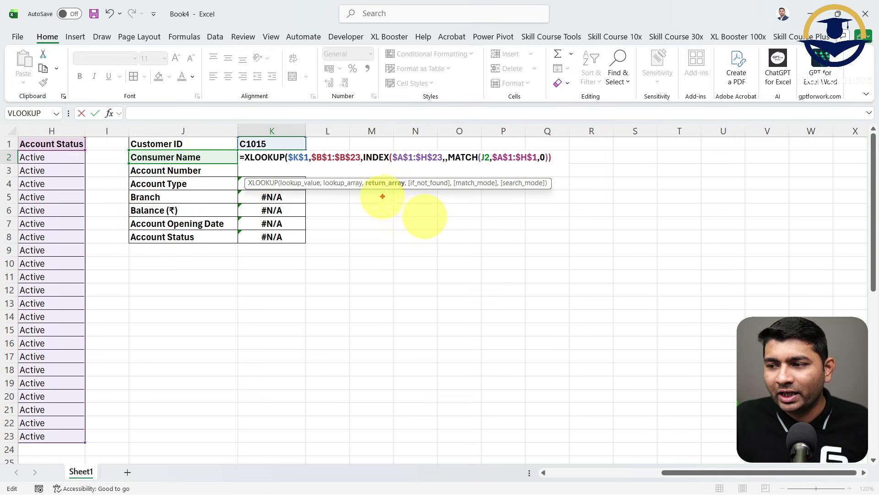
{"action": "left_click_drag", "start_coordinate": [366, 166], "coordinate": [542, 166]}
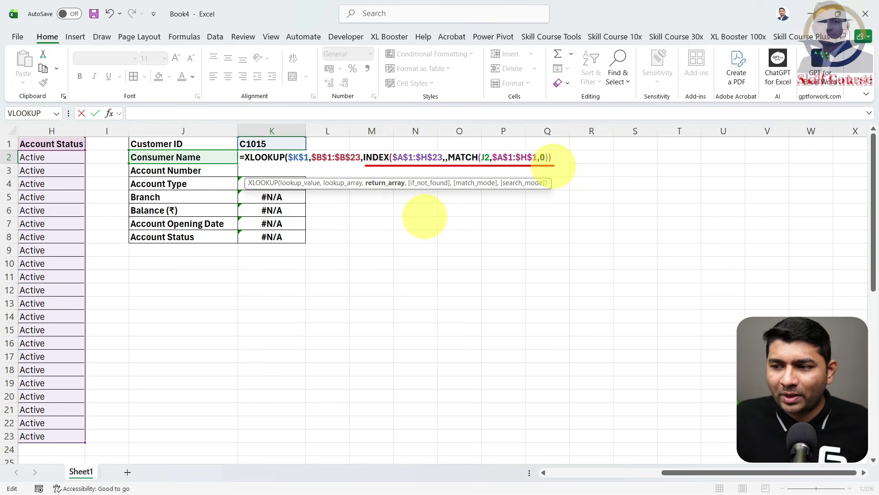
{"action": "type", "text": ","}
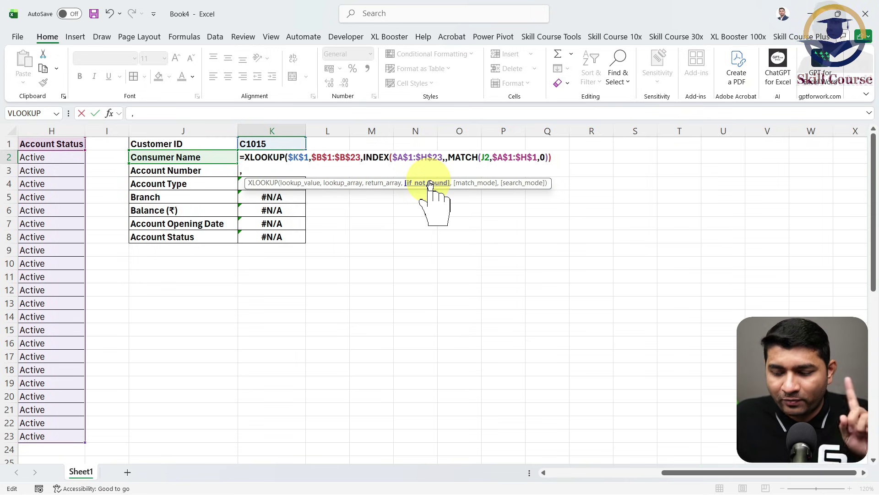
{"action": "type", "text": "LO"}
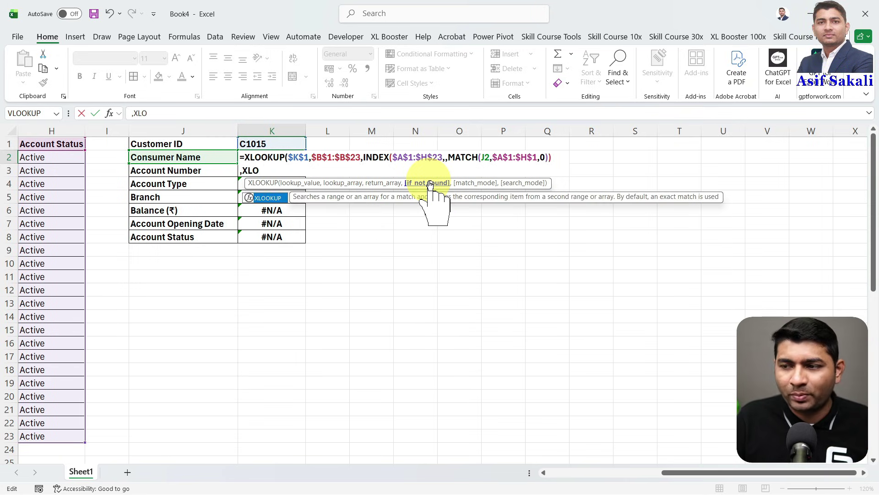
{"action": "key", "text": "Tab"}
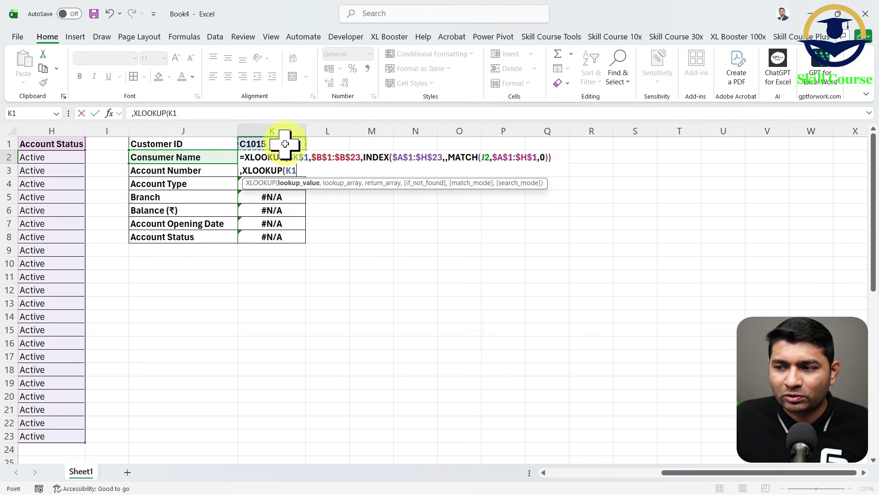
{"action": "key", "text": "F4"}
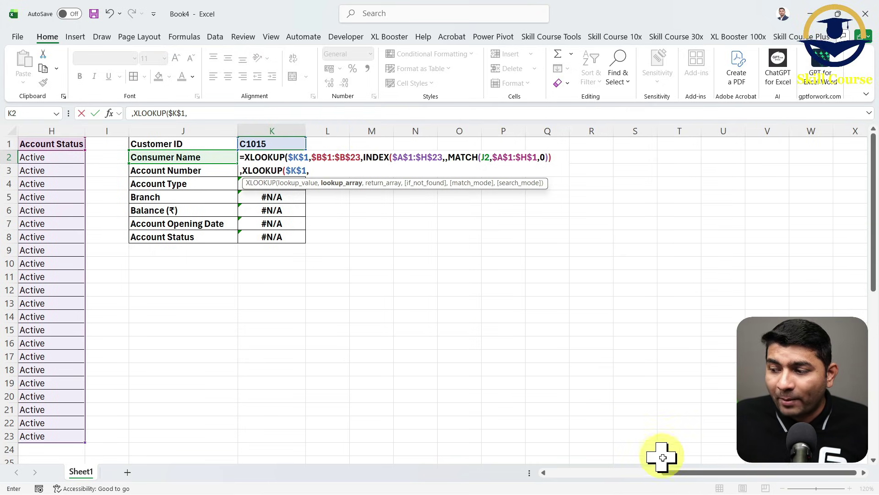
- Set the nested XLOOKUP's lookup array to the Not Active table's Customer ID column including its header, B26:B48
{"action": "left_click_drag", "start_coordinate": [674, 472], "coordinate": [563, 472]}
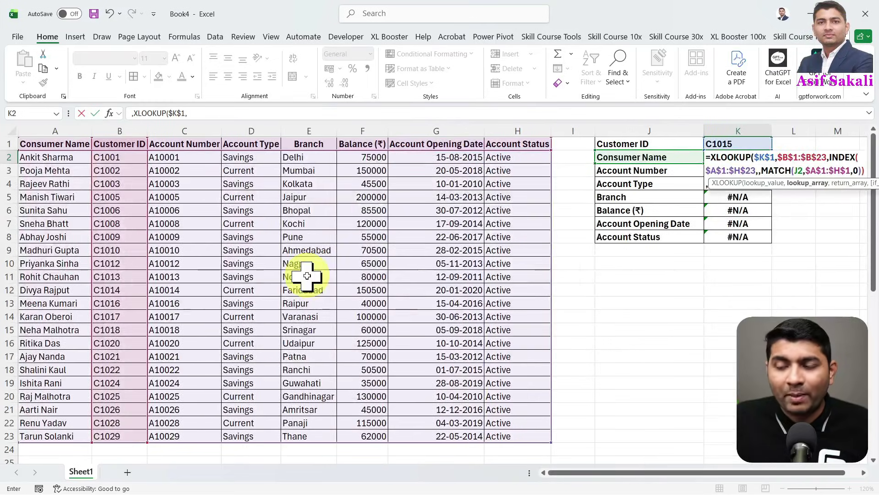
{"action": "scroll", "coordinate": [308, 276], "scroll_direction": "down", "scroll_amount": 8}
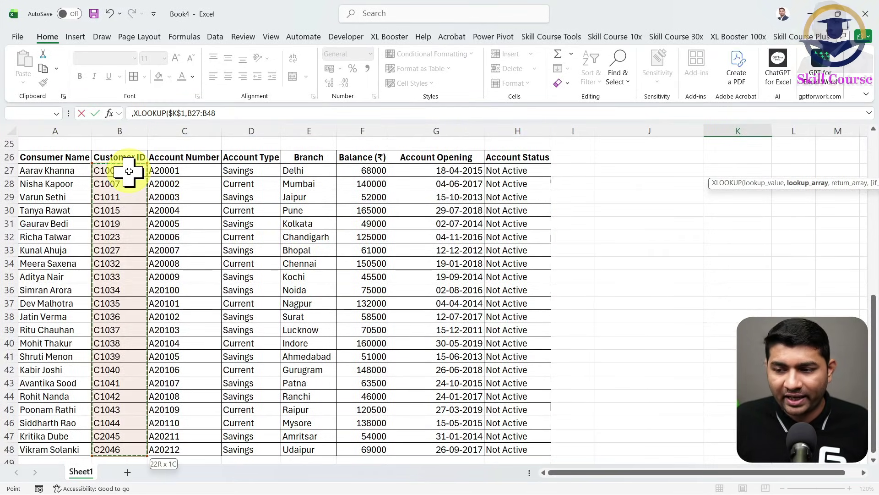
{"action": "key", "text": "ctrl+shift+Down"}
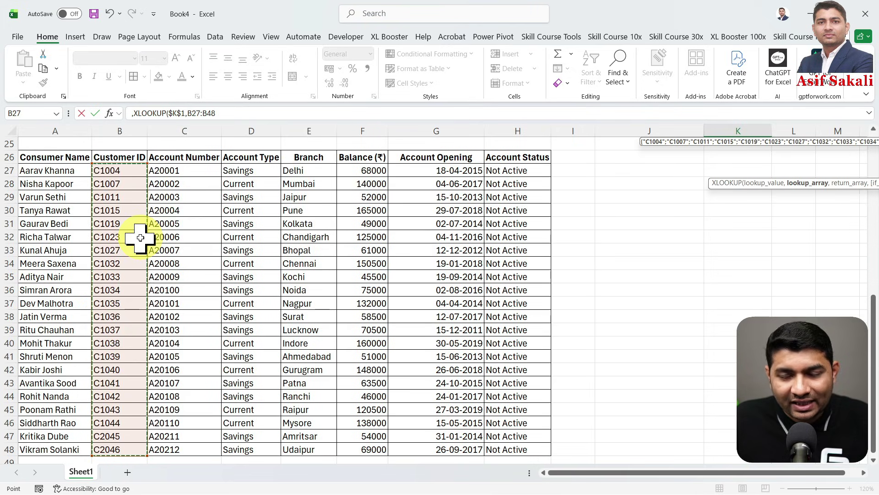
{"action": "left_click", "coordinate": [130, 157]}
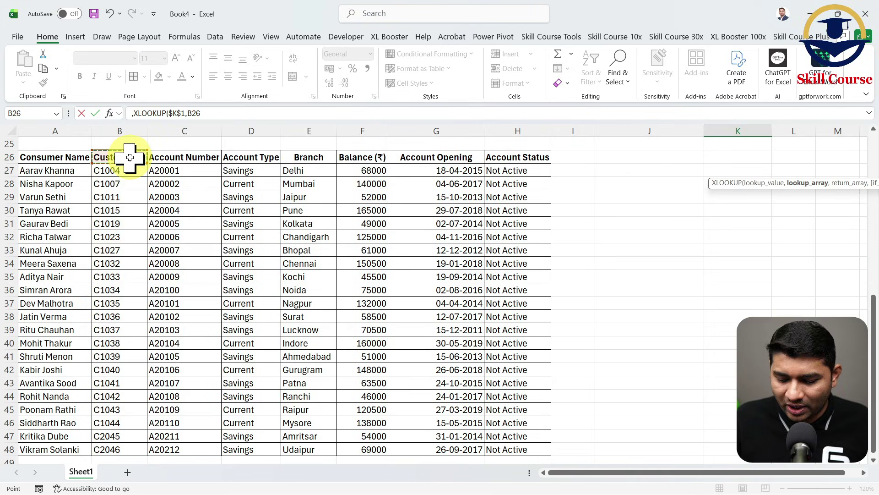
{"action": "key", "text": "ctrl+shift+Down"}
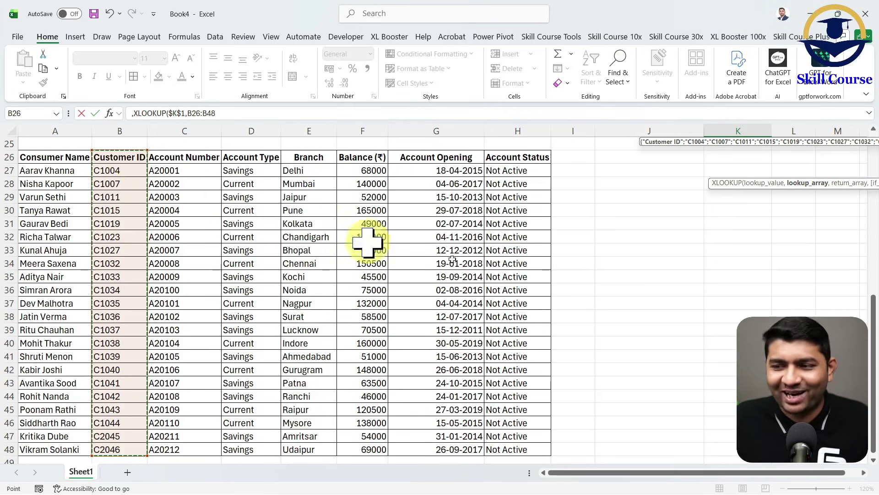
- Make the nested XLOOKUP's lookup array absolute as $B$26:$B$48 and continue to the return array argument
{"action": "scroll", "coordinate": [597, 275], "scroll_direction": "up", "scroll_amount": 4}
{"action": "scroll", "coordinate": [597, 275], "scroll_direction": "up", "scroll_amount": 4}
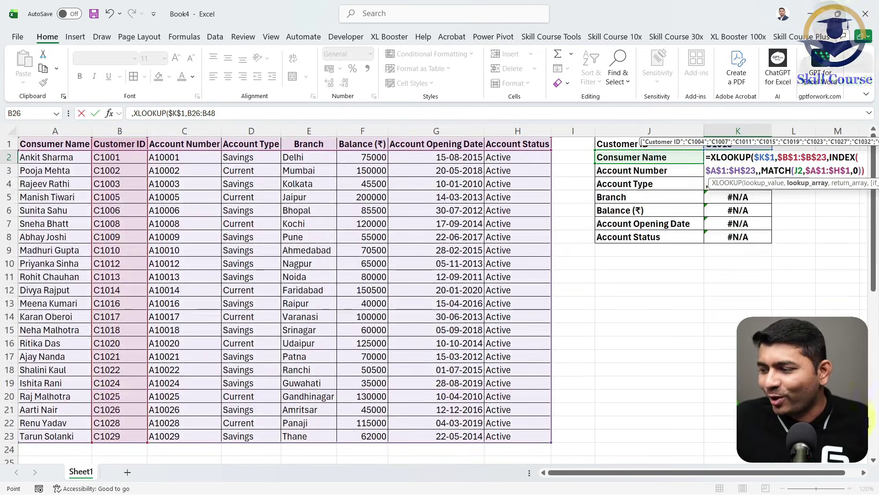
{"action": "left_click", "coordinate": [863, 472]}
{"action": "left_click", "coordinate": [864, 472]}
{"action": "left_click", "coordinate": [864, 472]}
{"action": "left_click", "coordinate": [864, 472]}
{"action": "left_click", "coordinate": [863, 472]}
{"action": "left_click", "coordinate": [863, 473]}
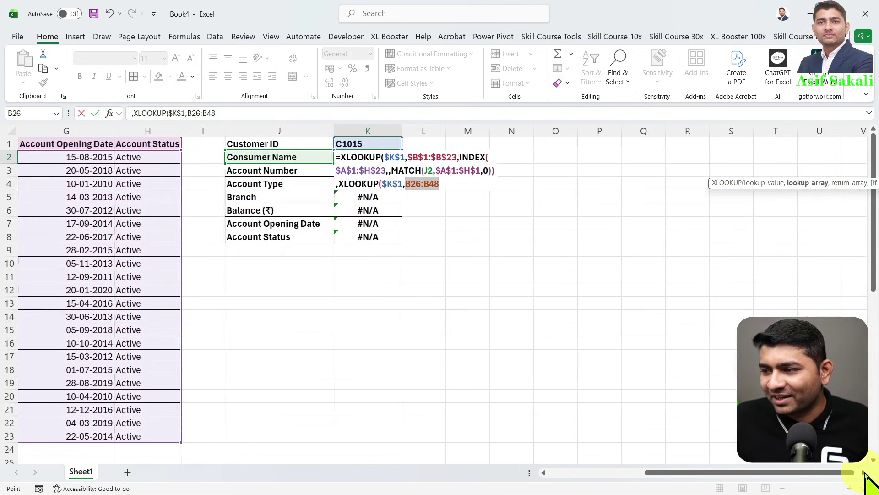
{"action": "key", "text": "F4"}
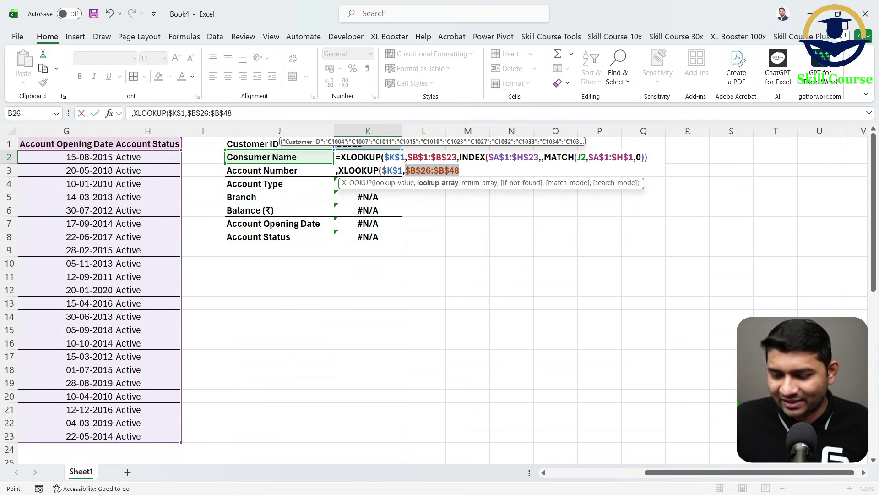
{"action": "type", "text": ","}
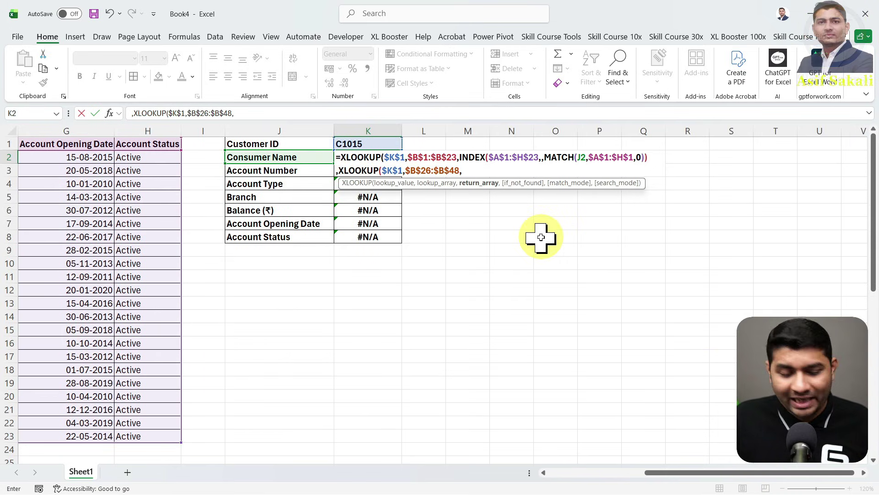
{"action": "left_click_drag", "start_coordinate": [483, 197], "coordinate": [489, 242]}
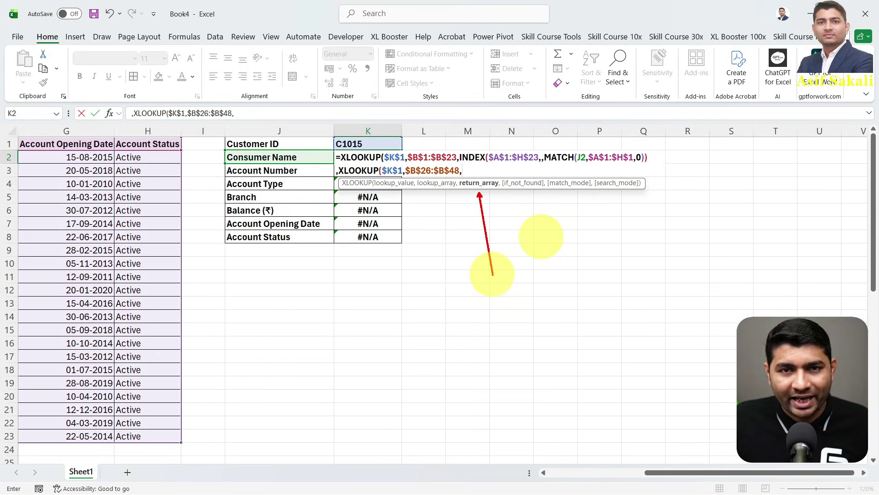
{"action": "left_click_drag", "start_coordinate": [463, 163], "coordinate": [655, 162]}
{"action": "key", "text": "Escape"}
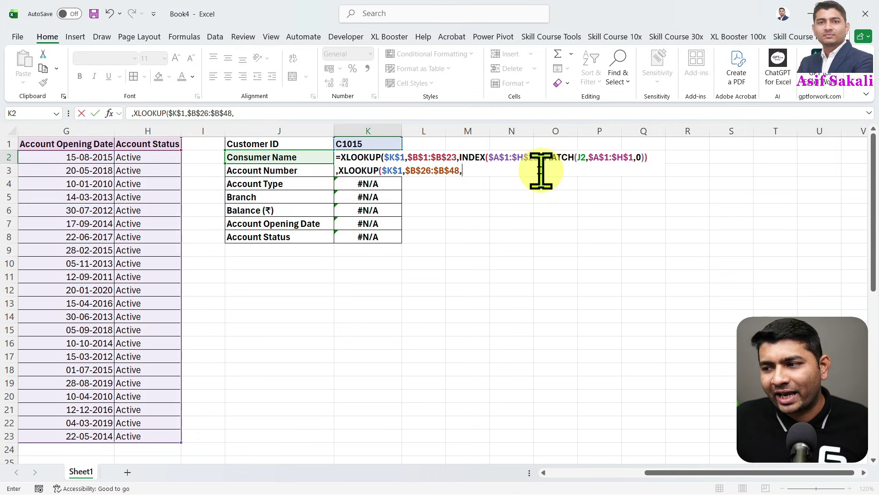
- Nest INDEX as the return array over the whole Not Active table, $A$26:$H$48, leaving its row number empty
{"action": "type", "text": "INDEX("}
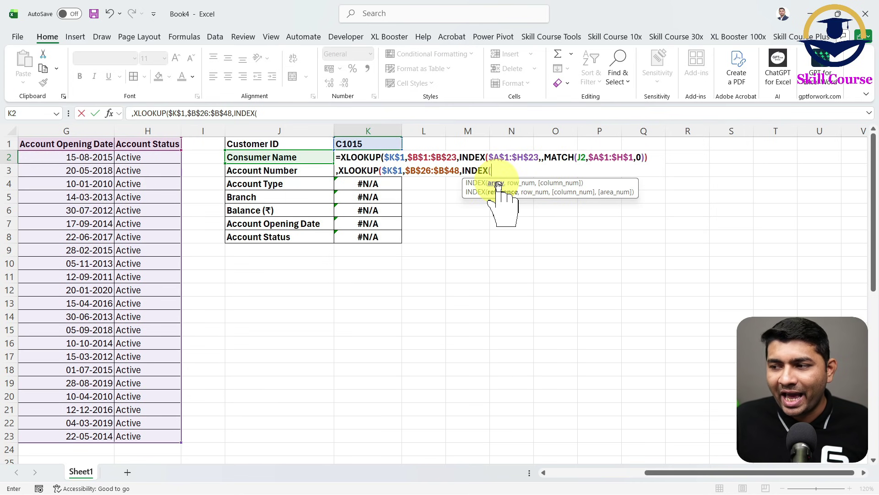
{"action": "left_click_drag", "start_coordinate": [705, 472], "coordinate": [589, 472]}
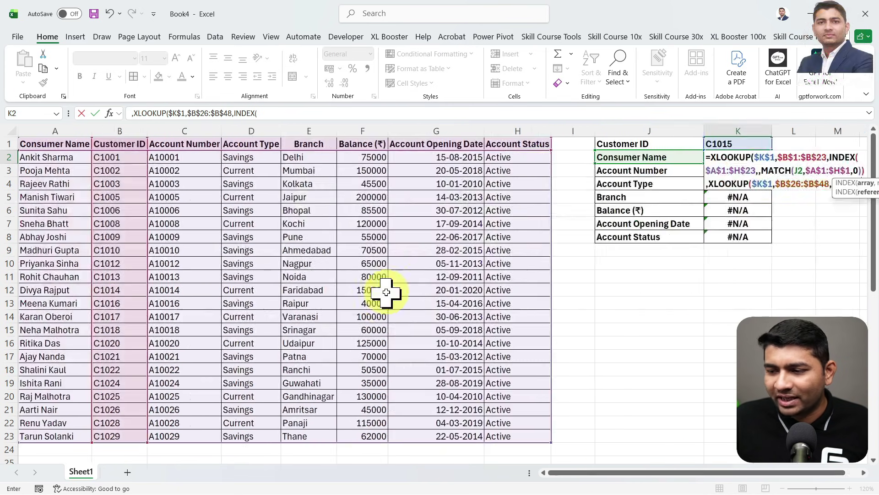
{"action": "scroll", "coordinate": [386, 292], "scroll_direction": "down", "scroll_amount": 7}
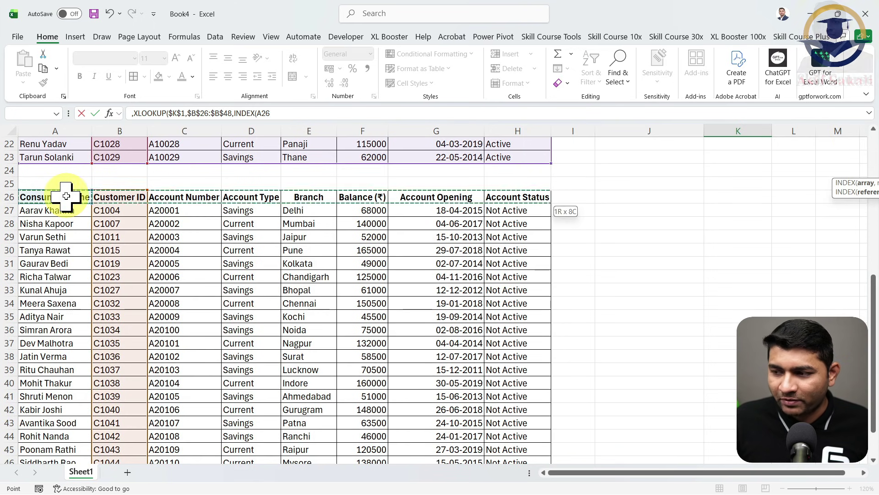
{"action": "key", "text": "ctrl+shift+Right"}
{"action": "key", "text": "ctrl+shift+Down"}
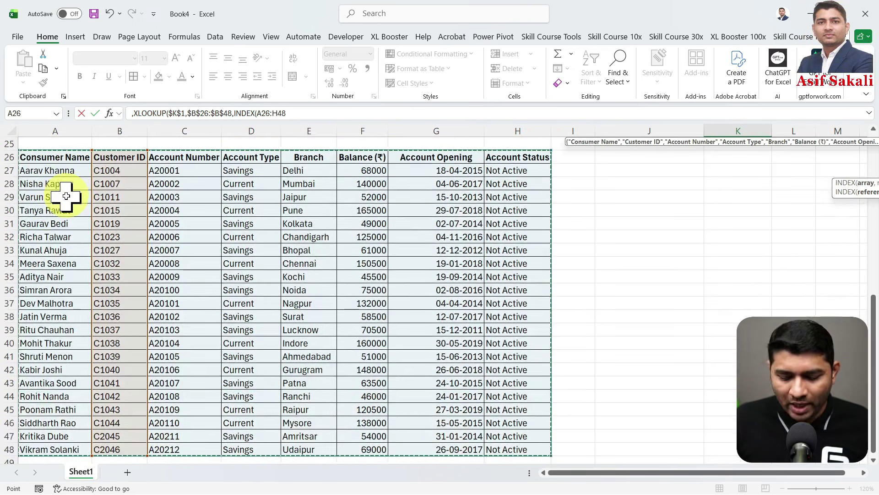
{"action": "scroll", "coordinate": [66, 196], "scroll_direction": "up", "scroll_amount": 8}
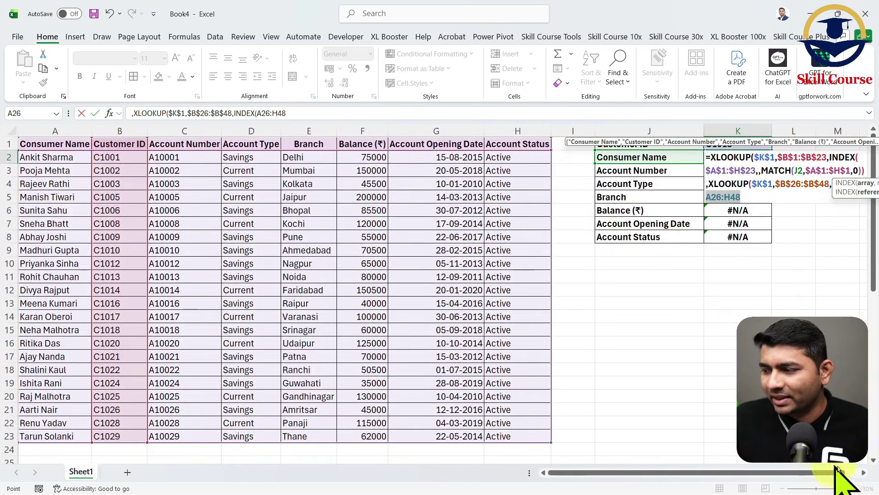
{"action": "scroll", "coordinate": [864, 475], "scroll_direction": "right", "scroll_amount": 8}
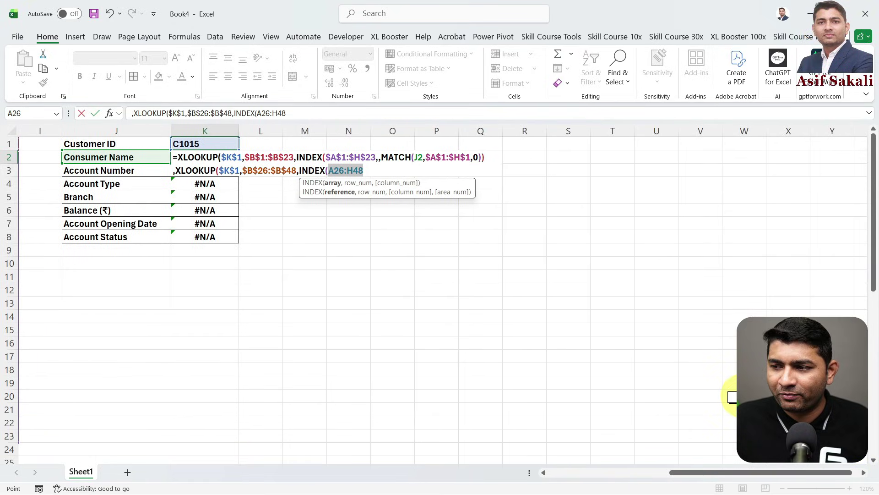
{"action": "key", "text": "F4"}
{"action": "type", "text": ","}
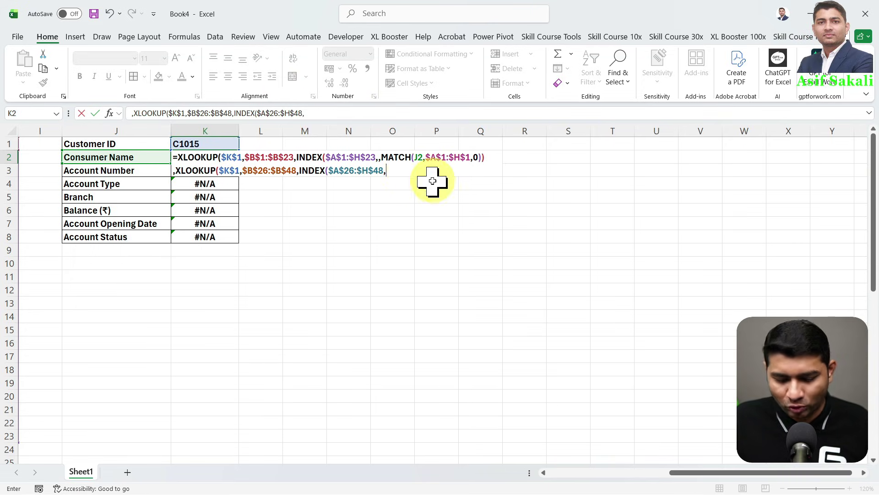
{"action": "type", "text": ","}
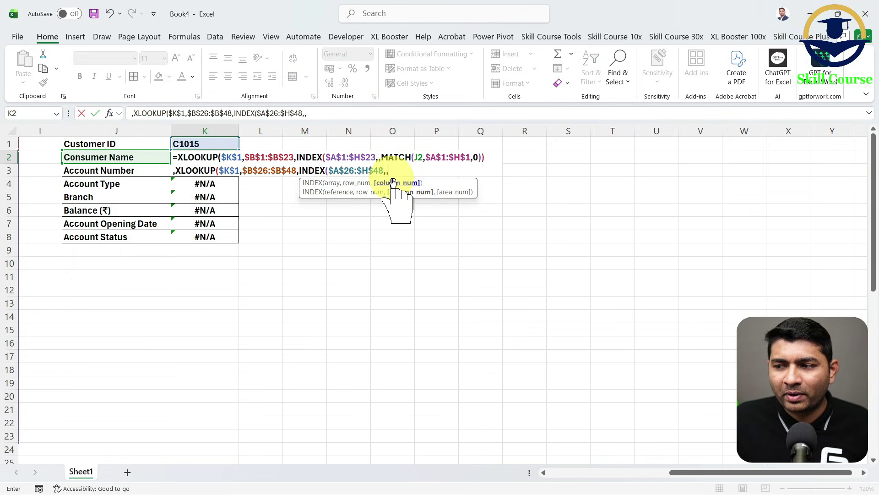
- Add MATCH as the INDEX column number, looking up J2 in the Not Active table's header row A26:H26
{"action": "type", "text": "MATCH("}
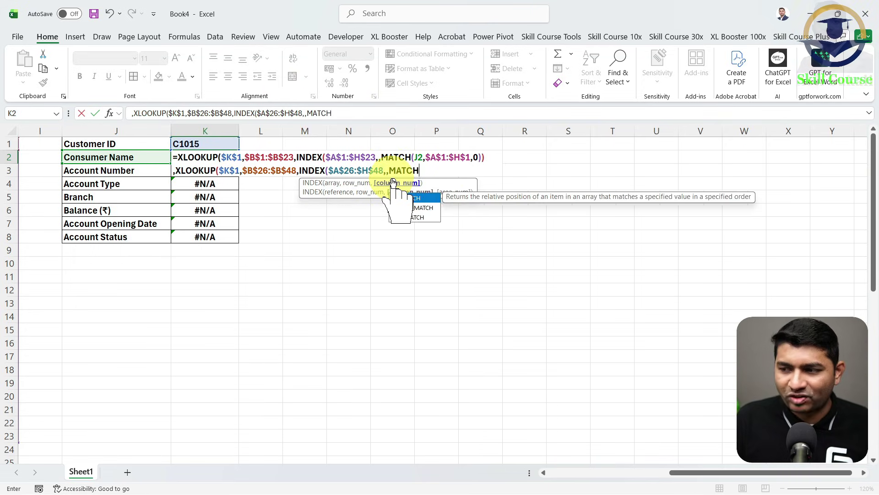
{"action": "left_click", "coordinate": [141, 157]}
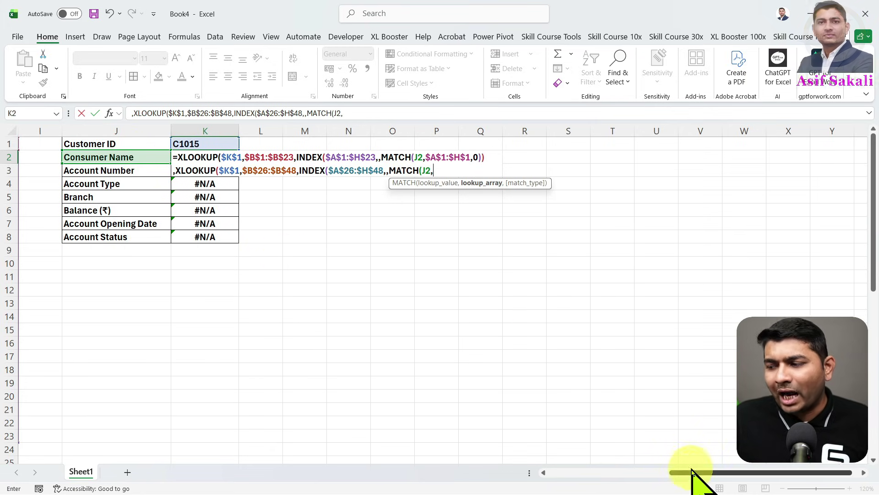
{"action": "left_click_drag", "start_coordinate": [689, 472], "coordinate": [557, 482]}
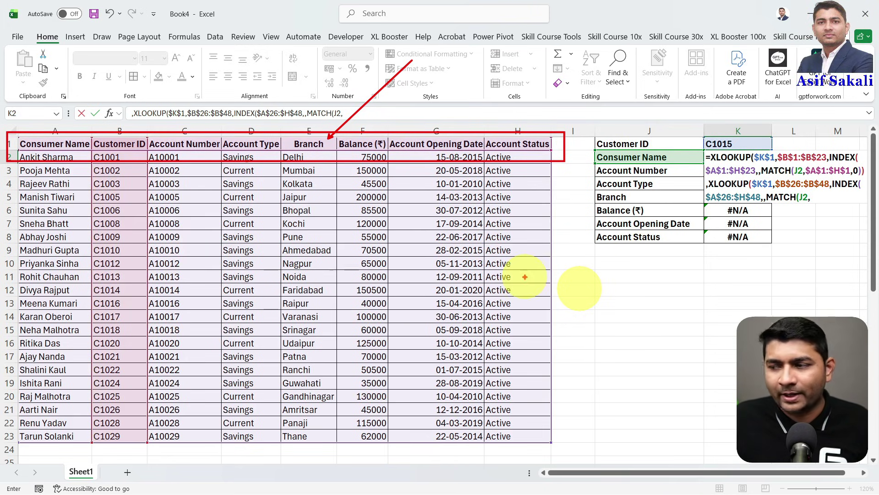
{"action": "scroll", "coordinate": [525, 276], "scroll_direction": "down", "scroll_amount": 5}
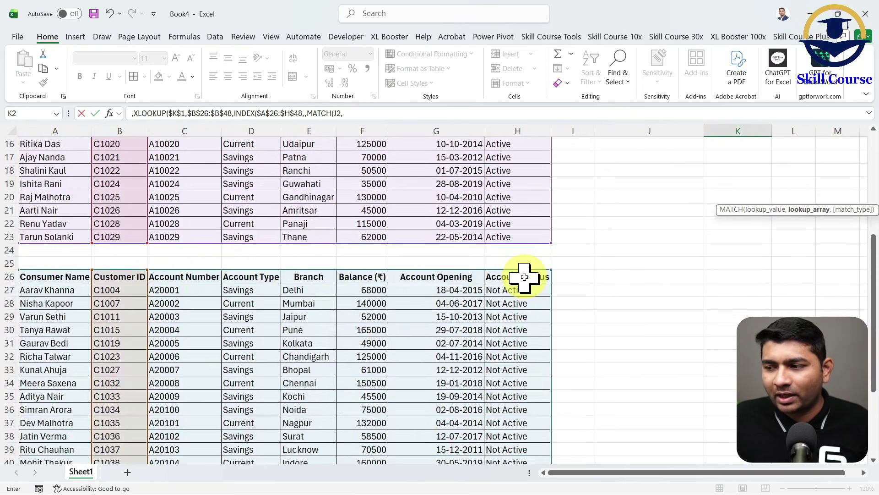
{"action": "left_click_drag", "start_coordinate": [524, 277], "coordinate": [43, 276]}
- Lock the MATCH header range as $A$26:$H$26 and finish it with exact match 0, closing both MATCH and INDEX
{"action": "scroll", "coordinate": [757, 287], "scroll_direction": "up", "scroll_amount": 5}
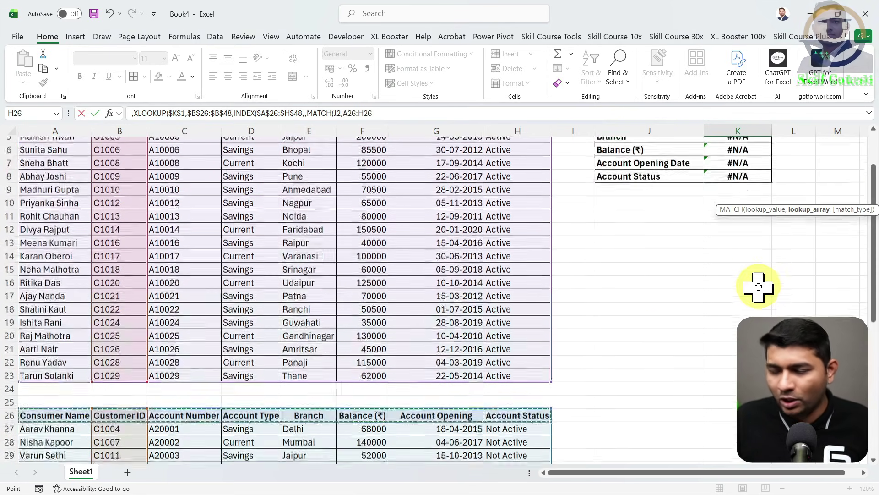
{"action": "left_click", "coordinate": [864, 472]}
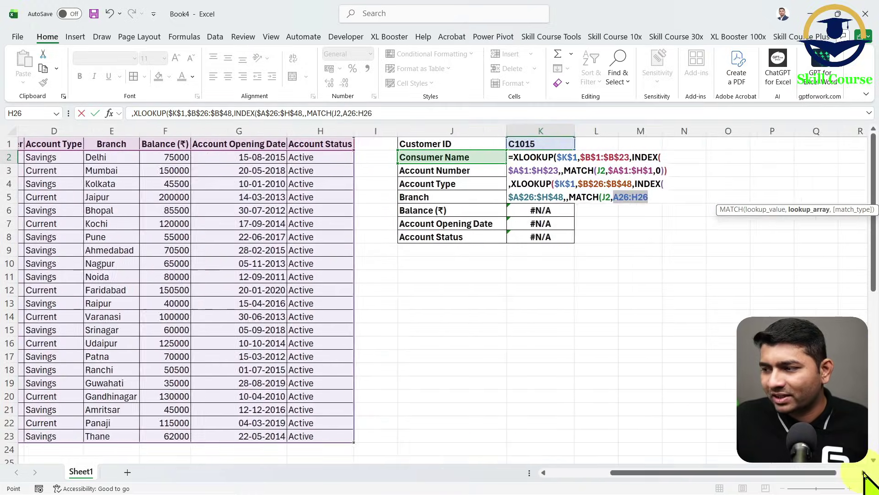
{"action": "left_click", "coordinate": [864, 472]}
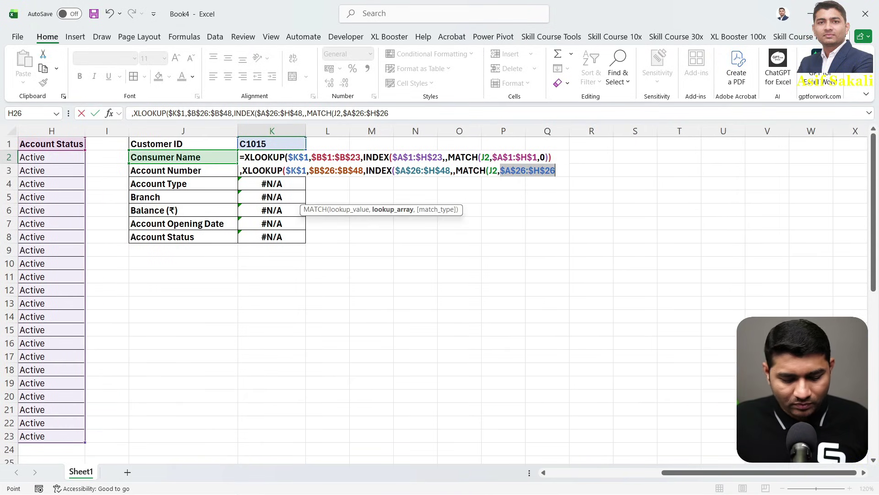
{"action": "type", "text": ",0"}
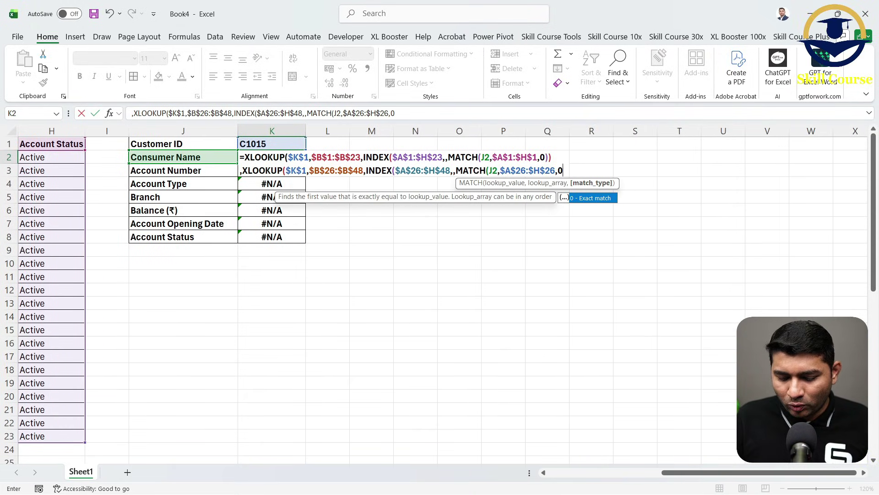
{"action": "type", "text": ")"}
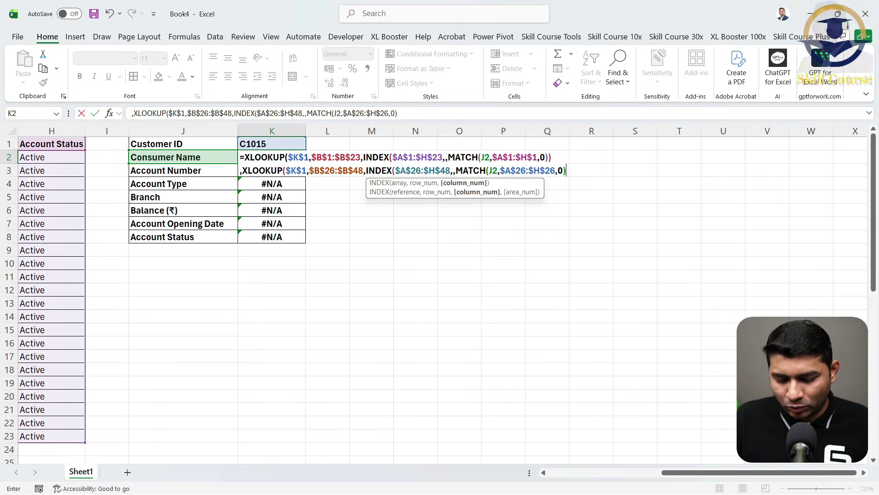
{"action": "type", "text": ")"}
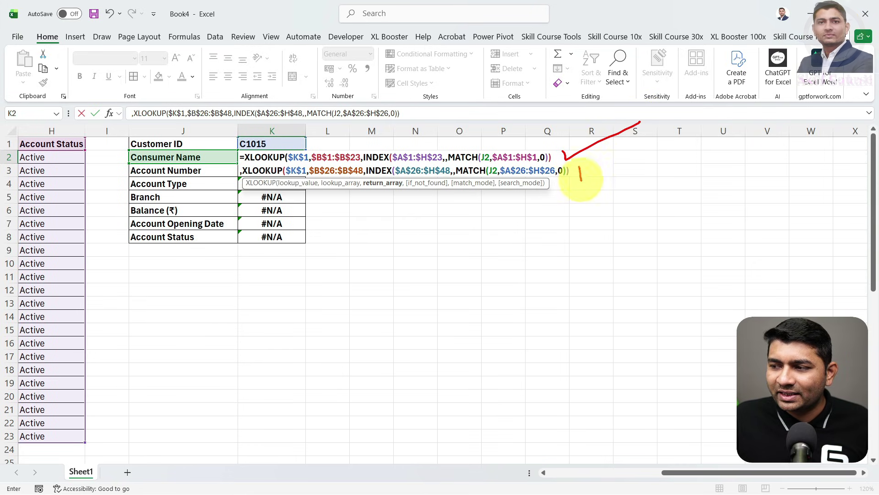
{"action": "left_click_drag", "start_coordinate": [580, 167], "coordinate": [682, 141]}
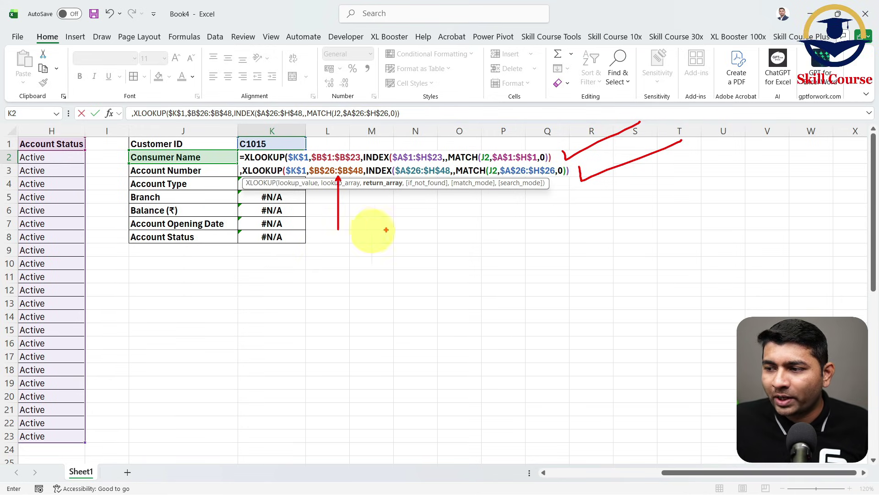
{"action": "left_click_drag", "start_coordinate": [429, 178], "coordinate": [429, 252]}
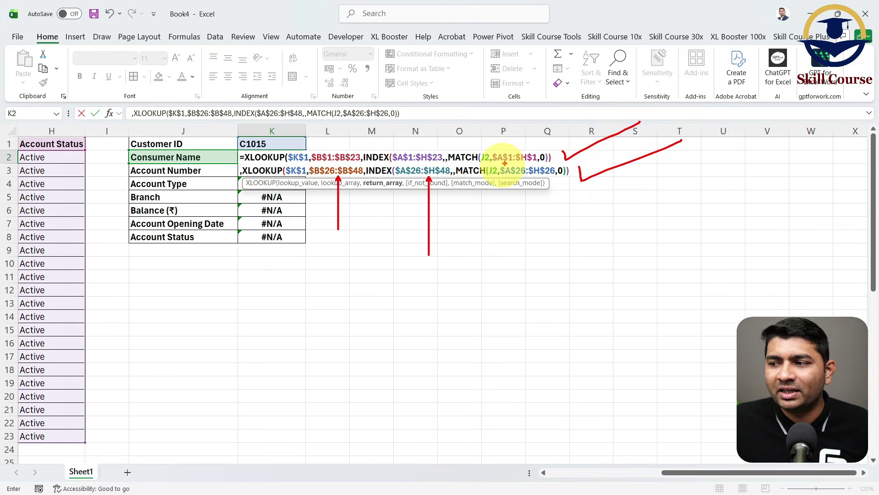
{"action": "key", "text": "e"}
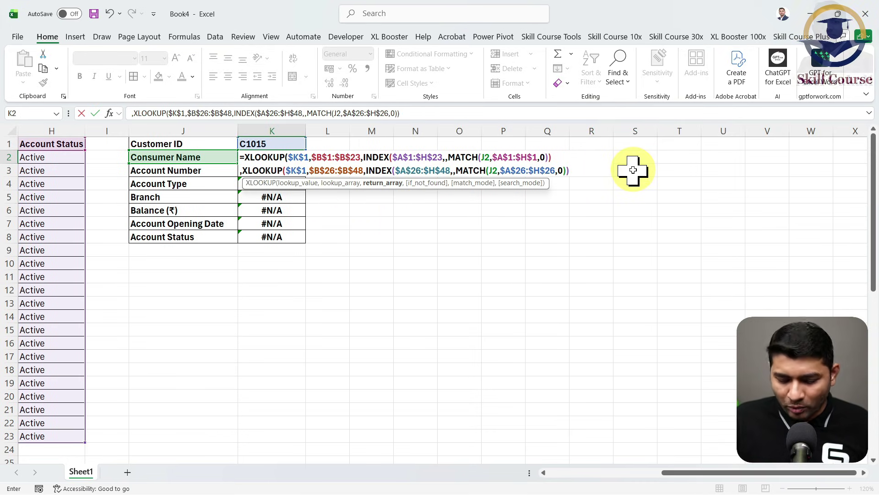
{"action": "left_click_drag", "start_coordinate": [578, 173], "coordinate": [659, 246]}
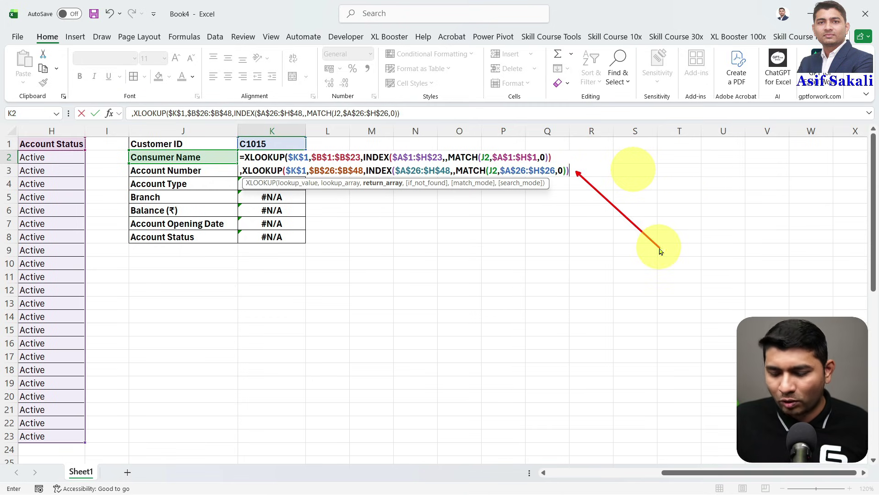
{"action": "key", "text": "Escape"}
- Close the nested XLOOKUP with a parenthesis and commit the K2 formula, accepting the proposed correction
{"action": "type", "text": ")"}
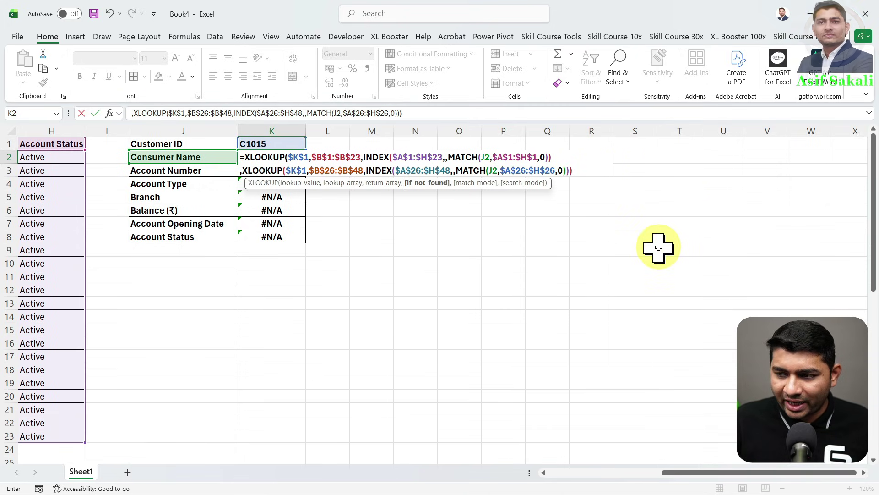
{"action": "key", "text": "Return"}
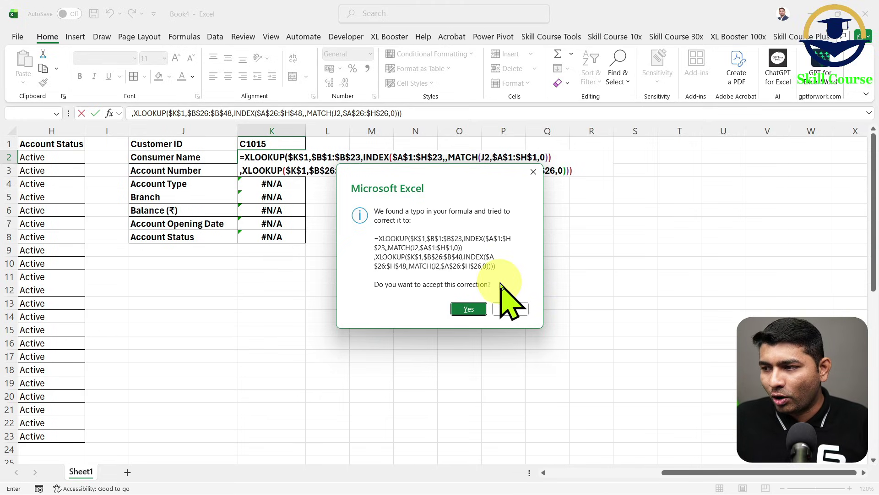
{"action": "key", "text": "Return"}
- Clear the old results in K3:K8 and fill the Consumer Name formula from K2 down to Account Status
{"action": "left_click_drag", "start_coordinate": [298, 170], "coordinate": [291, 240]}
{"action": "key", "text": "Delete"}
{"action": "left_click", "coordinate": [282, 155]}
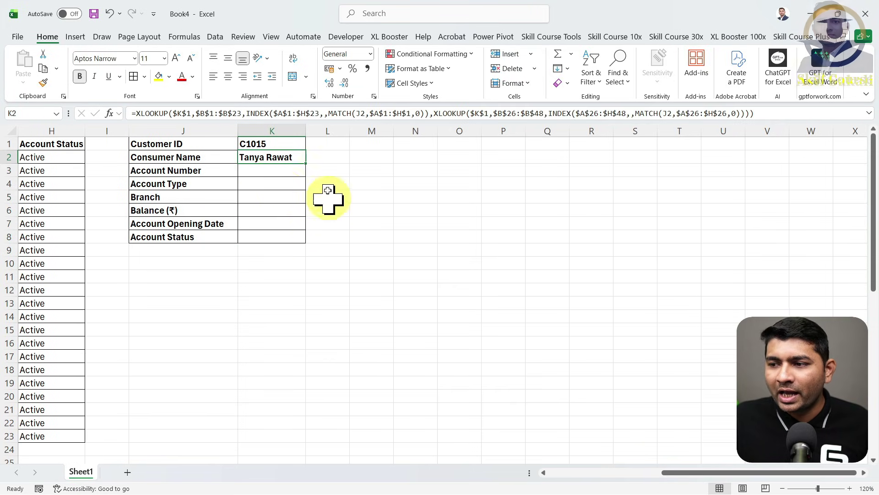
{"action": "double_click", "coordinate": [310, 164]}
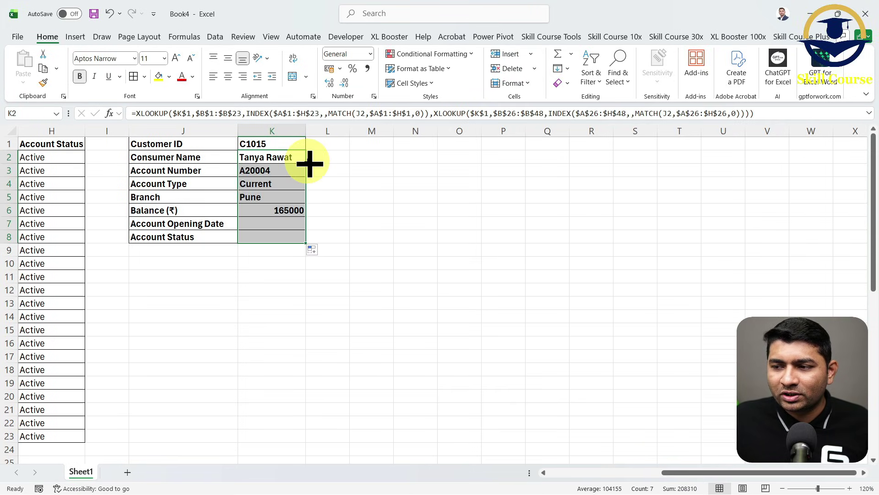
- Format the Account Opening Date result in K7 as Short Date
{"action": "left_click", "coordinate": [291, 222]}
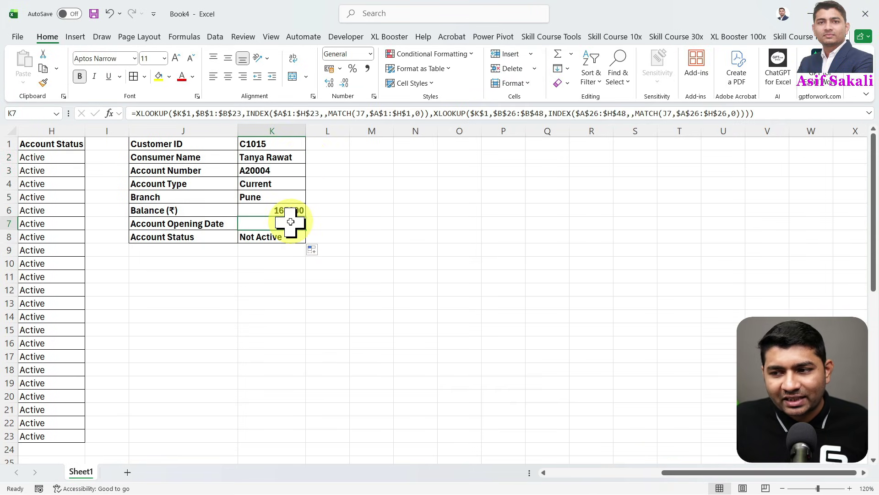
{"action": "left_click", "coordinate": [370, 54]}
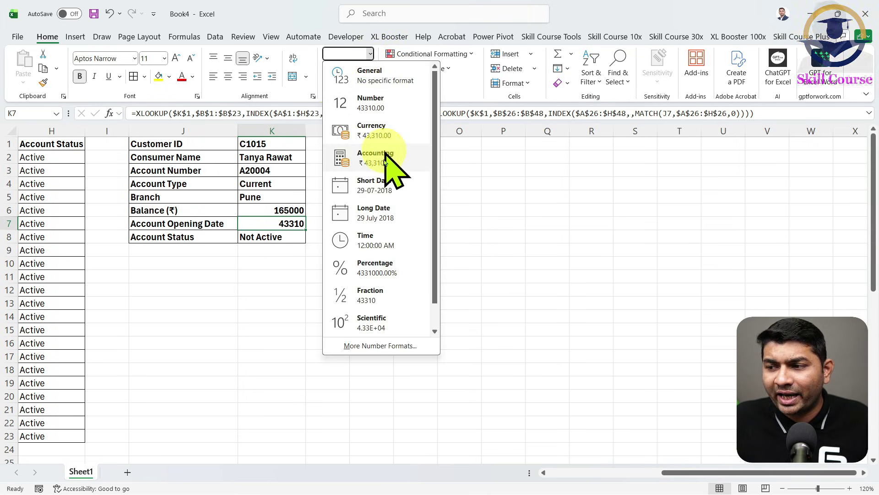
{"action": "left_click", "coordinate": [388, 186]}
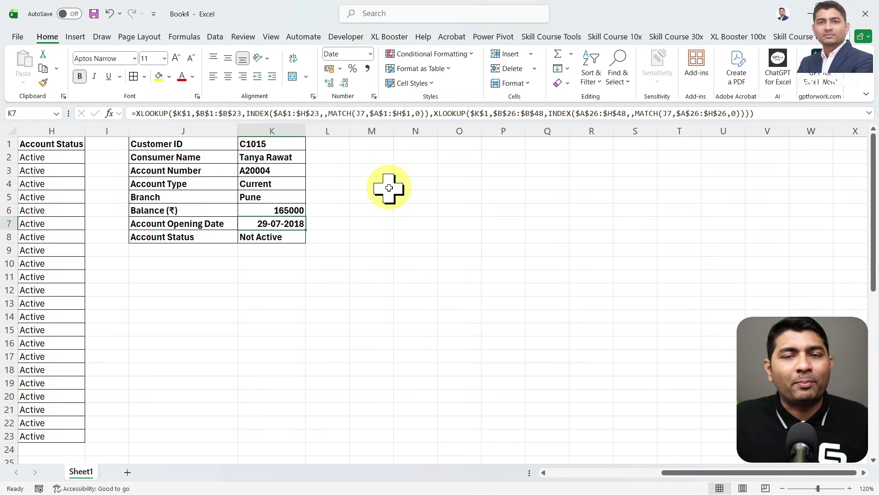
- Test the lookup form by setting K1 to the Customer ID one number after the active table's last entry
{"action": "double_click", "coordinate": [298, 144]}
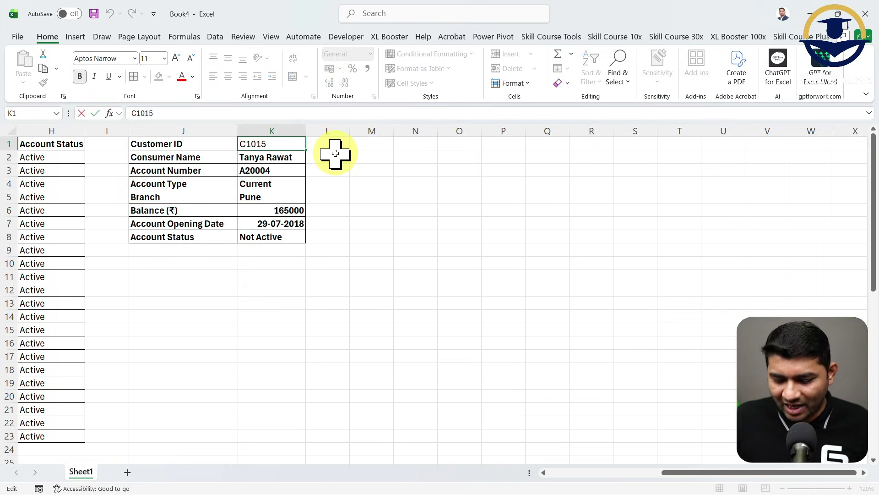
{"action": "type", "text": "30"}
{"action": "key", "text": "Return"}
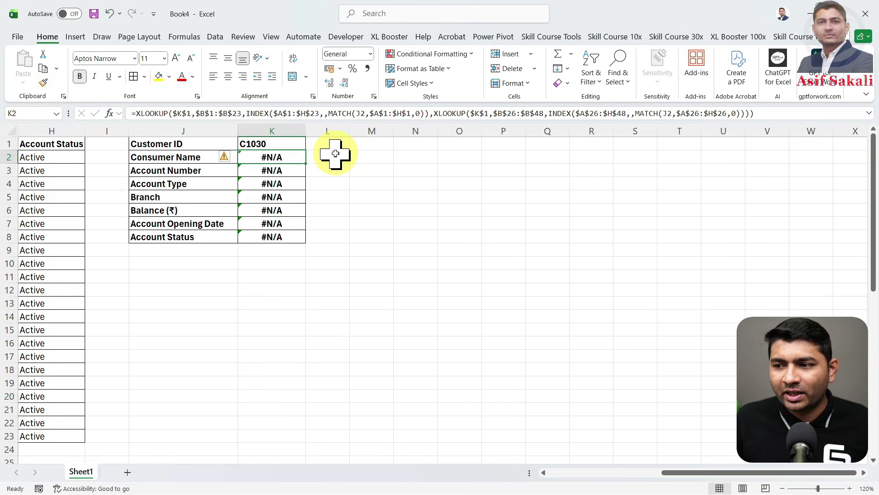
- Examine the Customer ID columns of the active and Not Active tables for the ID entered in K1
{"action": "key", "text": "Up"}
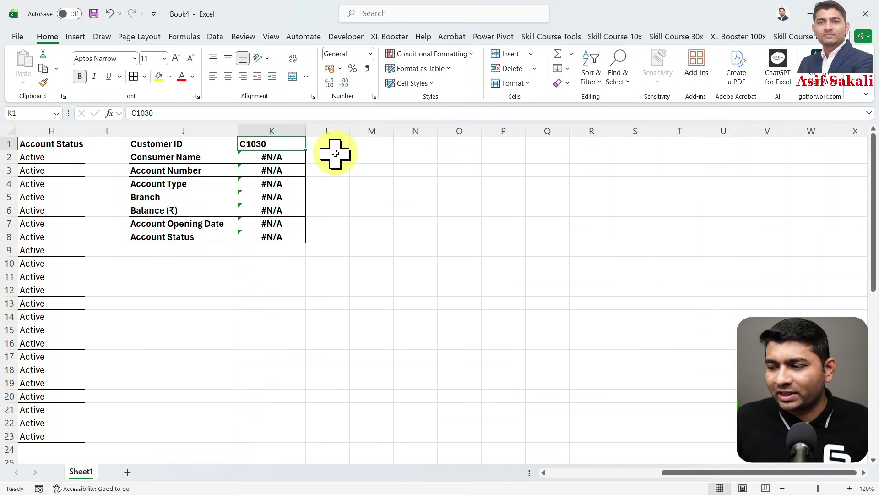
{"action": "left_click_drag", "start_coordinate": [674, 473], "coordinate": [552, 472]}
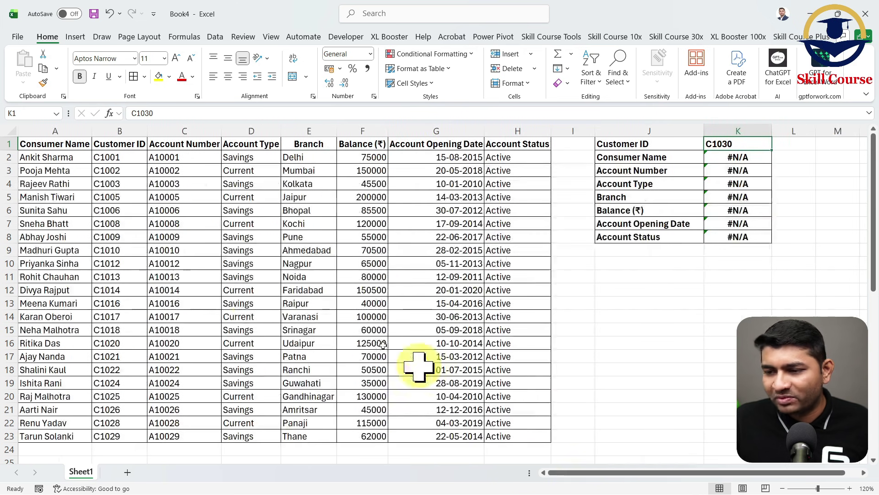
{"action": "scroll", "coordinate": [139, 284], "scroll_direction": "down", "scroll_amount": 3}
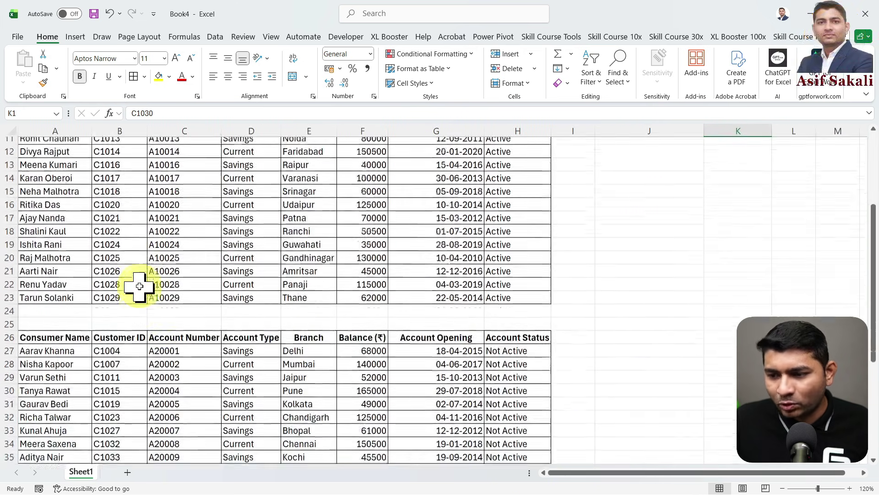
{"action": "scroll", "coordinate": [139, 285], "scroll_direction": "down", "scroll_amount": 3}
{"action": "scroll", "coordinate": [139, 286], "scroll_direction": "down", "scroll_amount": 1}
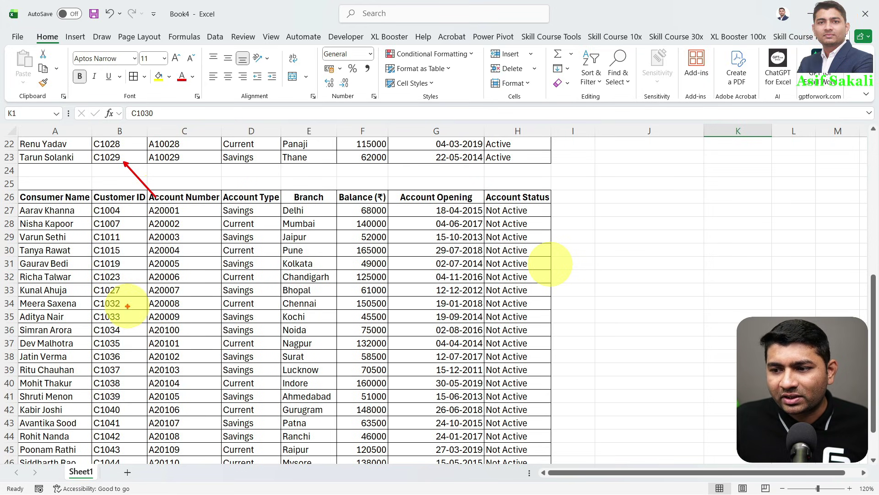
{"action": "left_click_drag", "start_coordinate": [136, 318], "coordinate": [161, 357]}
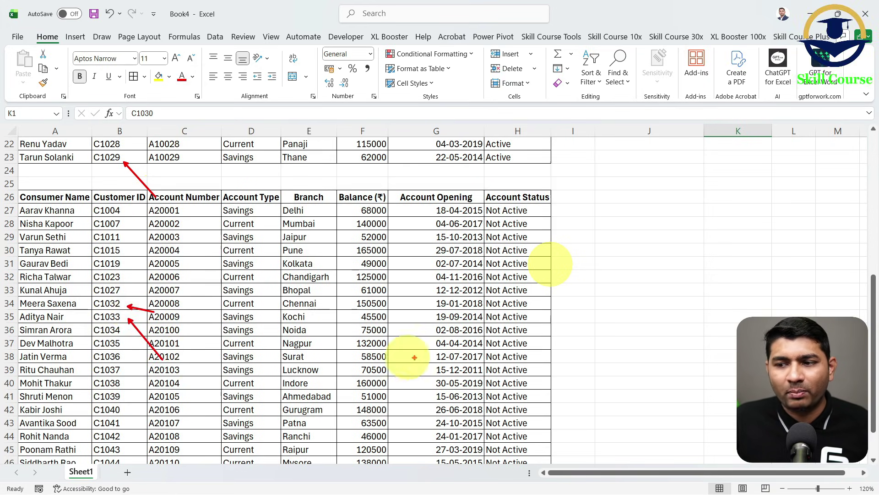
{"action": "scroll", "coordinate": [474, 354], "scroll_direction": "up", "scroll_amount": 7}
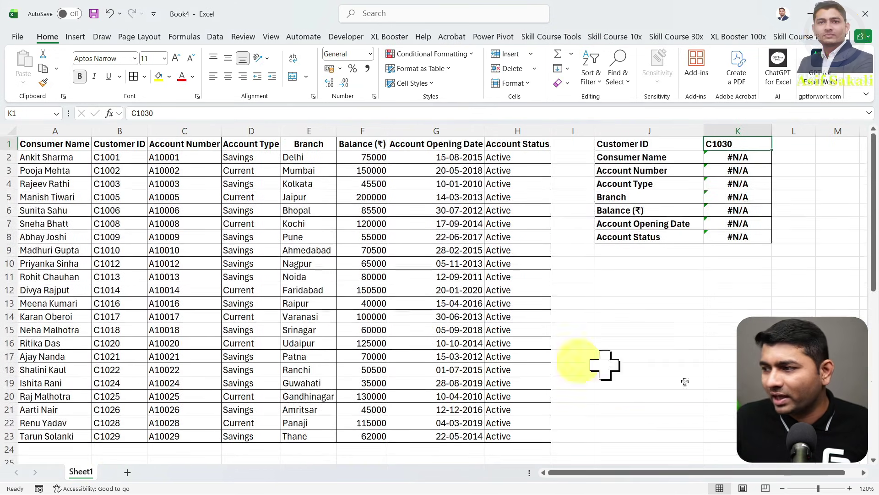
- Test K1 with the next consecutive Customer ID, which neither table contains, and with the Not Active ID from B34
{"action": "left_click", "coordinate": [864, 472]}
{"action": "left_click", "coordinate": [864, 472]}
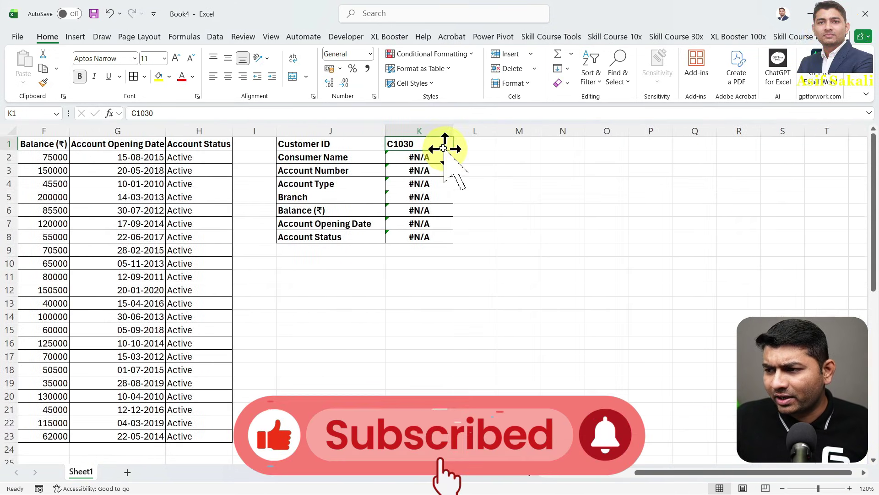
{"action": "key", "text": "F2"}
{"action": "key", "text": "Return"}
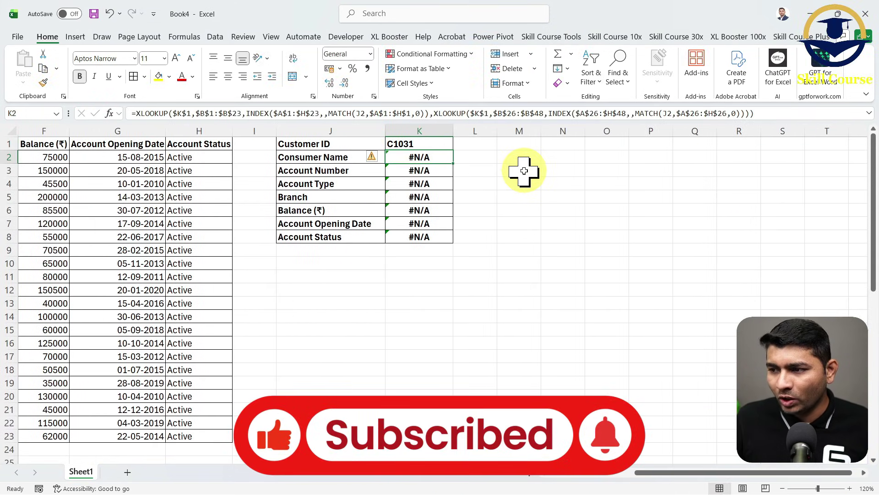
{"action": "key", "text": "F2"}
{"action": "key", "text": "BackSpace"}
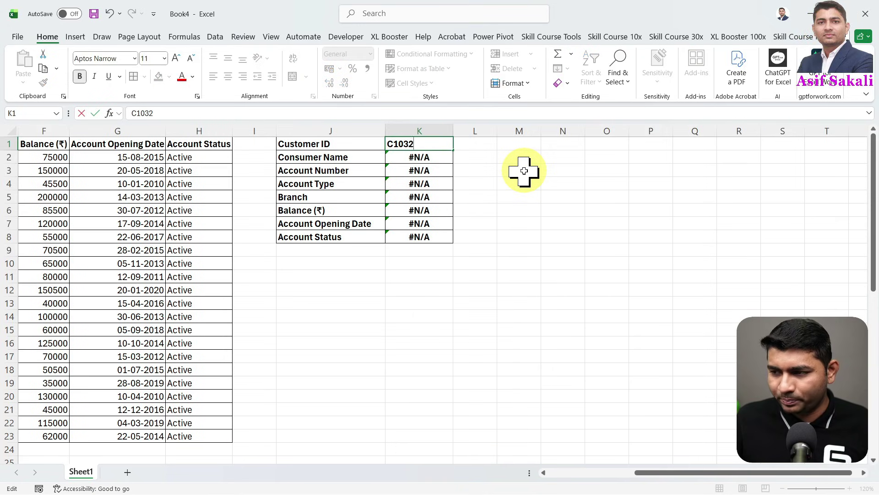
{"action": "key", "text": "Return"}
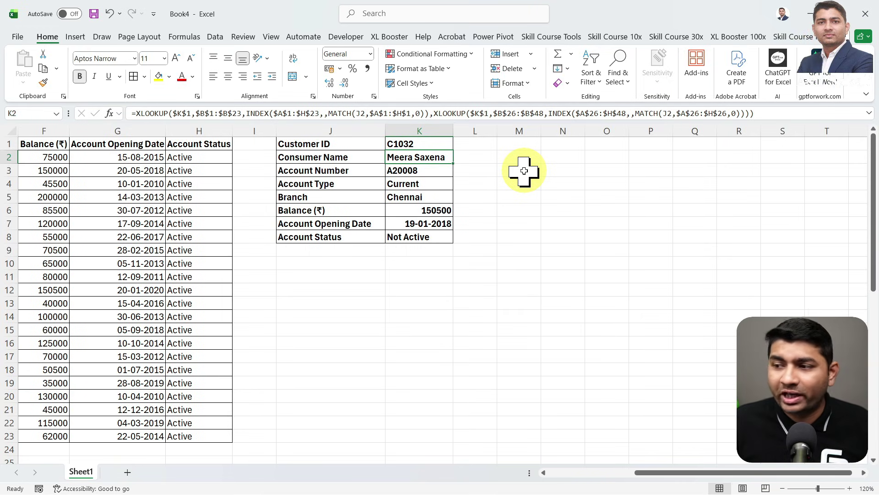
- Set K1 back to the Customer ID one number below the Not Active ID in B34
{"action": "key", "text": "Up"}
{"action": "key", "text": "F2"}
{"action": "key", "text": "BackSpace"}
{"action": "type", "text": "1"}
{"action": "key", "text": "Return"}
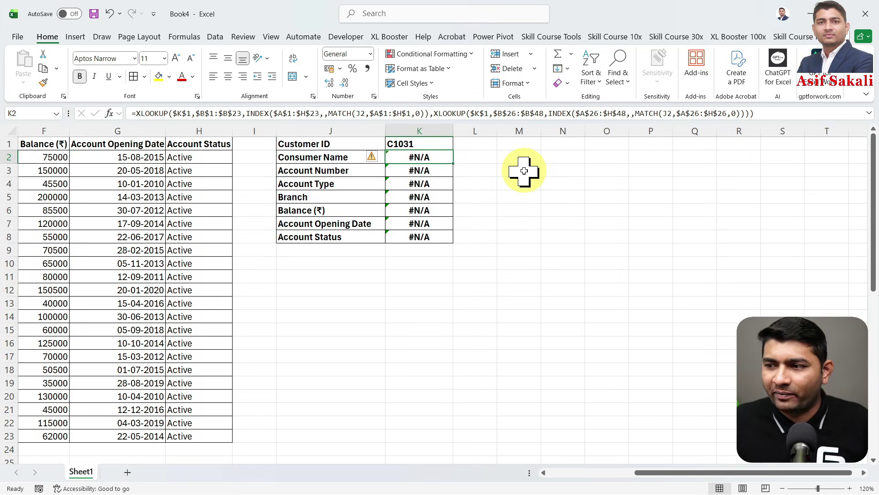
- Set the Customer ID in K1 to the Not Active table's ID from B37
{"action": "key", "text": "Up"}
{"action": "key", "text": "F2"}
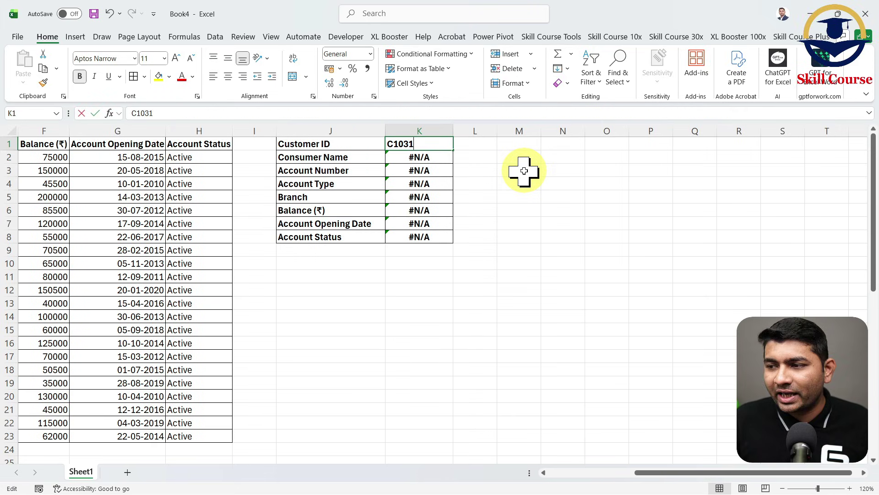
{"action": "key", "text": "BackSpace"}
{"action": "type", "text": "5"}
{"action": "key", "text": "Return"}
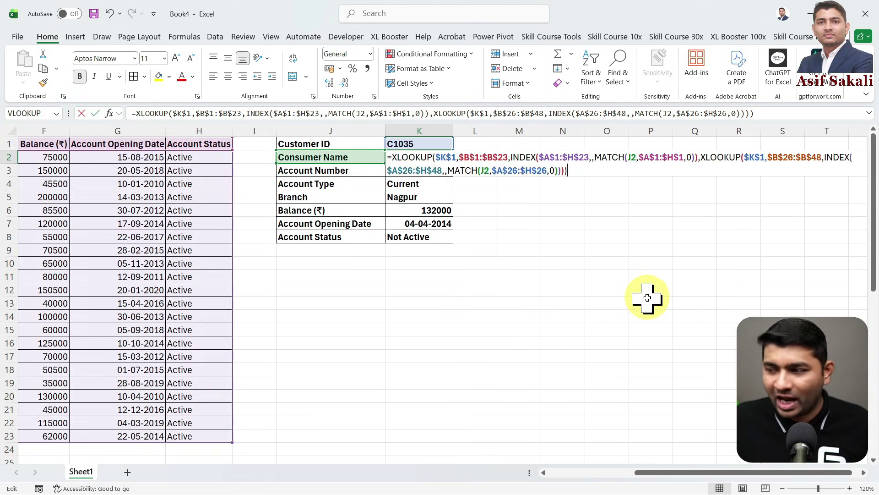
- Reopen the Consumer Name formula in K2 for editing and insert a line break before the nested XLOOKUP
{"action": "key", "text": "F2"}
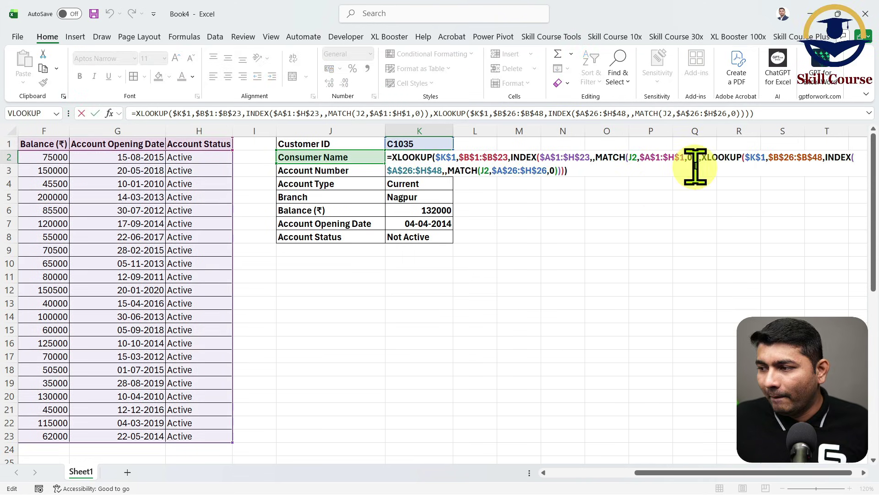
{"action": "left_click", "coordinate": [697, 159]}
{"action": "key", "text": "alt+Return"}
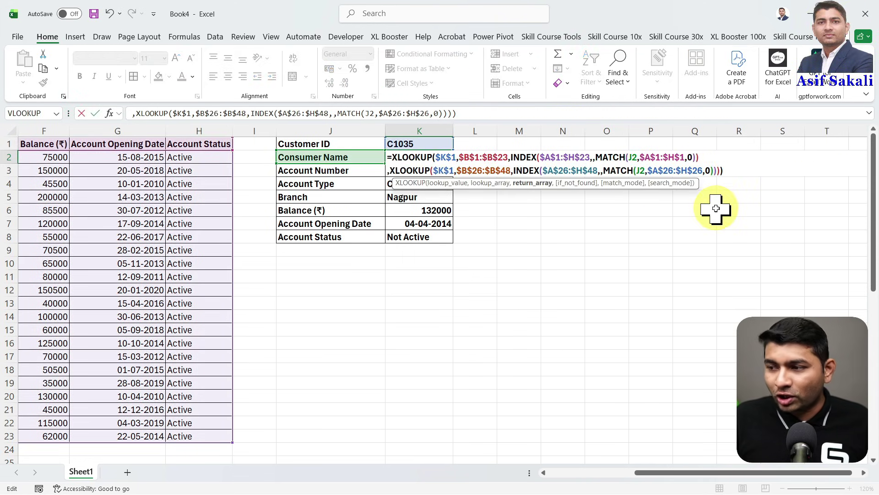
{"action": "left_click", "coordinate": [865, 473]}
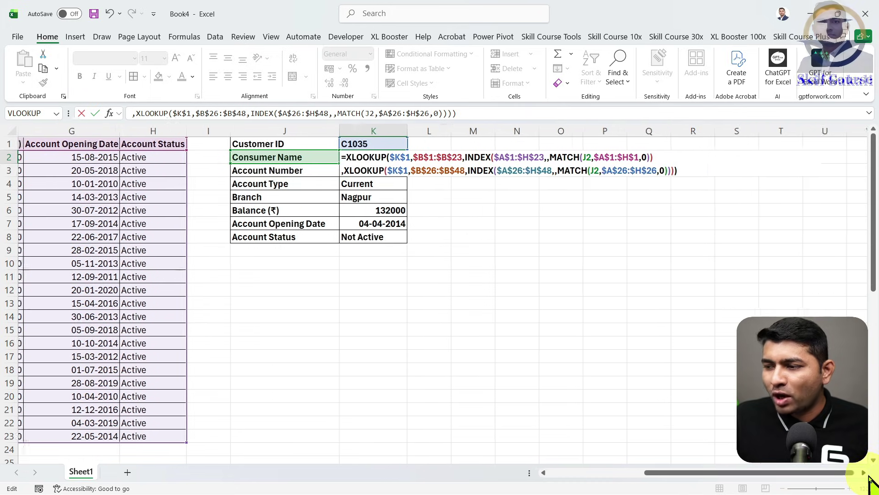
{"action": "left_click", "coordinate": [865, 473]}
{"action": "left_click", "coordinate": [864, 472]}
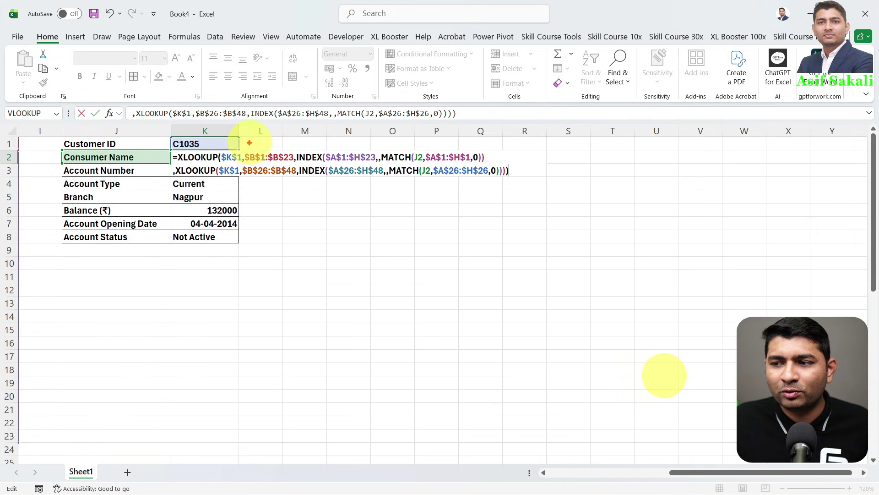
{"action": "left_click_drag", "start_coordinate": [289, 120], "coordinate": [280, 142]}
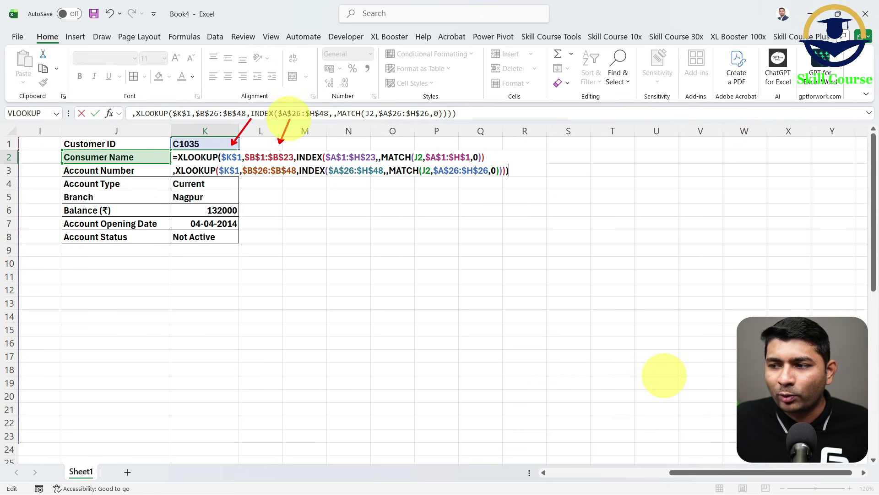
{"action": "left_click_drag", "start_coordinate": [424, 128], "coordinate": [419, 151]}
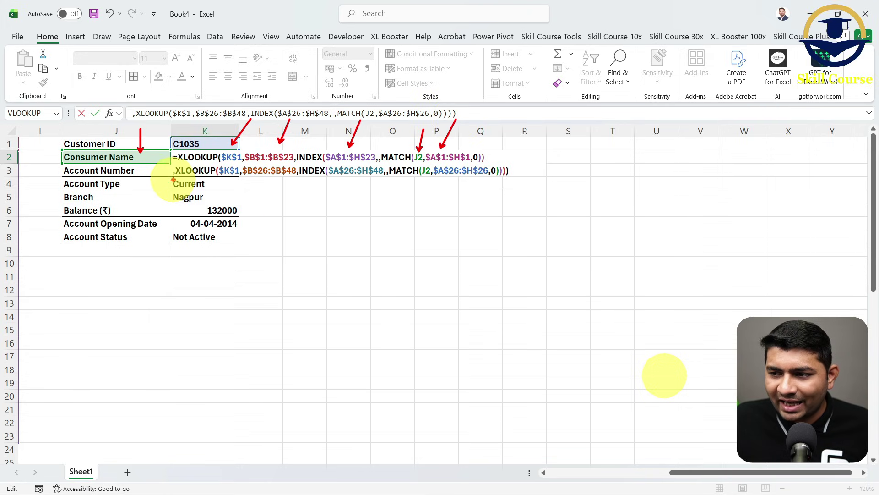
{"action": "left_click_drag", "start_coordinate": [267, 179], "coordinate": [520, 179]}
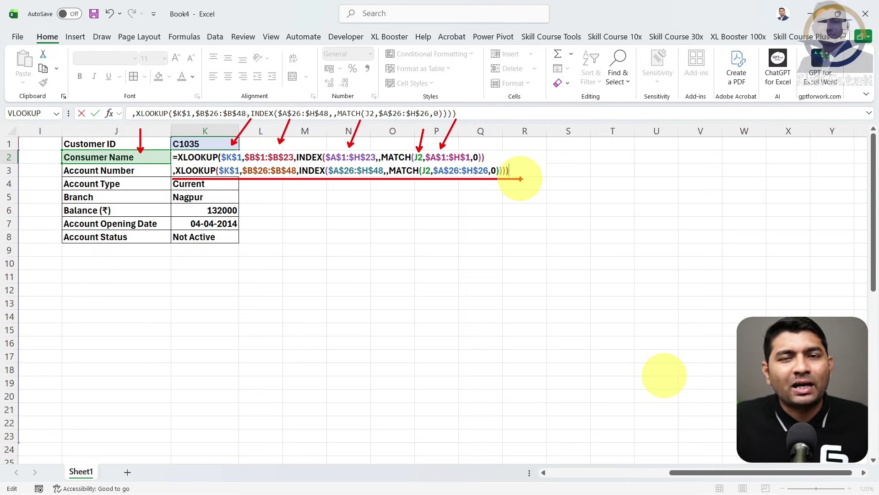
{"action": "key", "text": "Escape"}
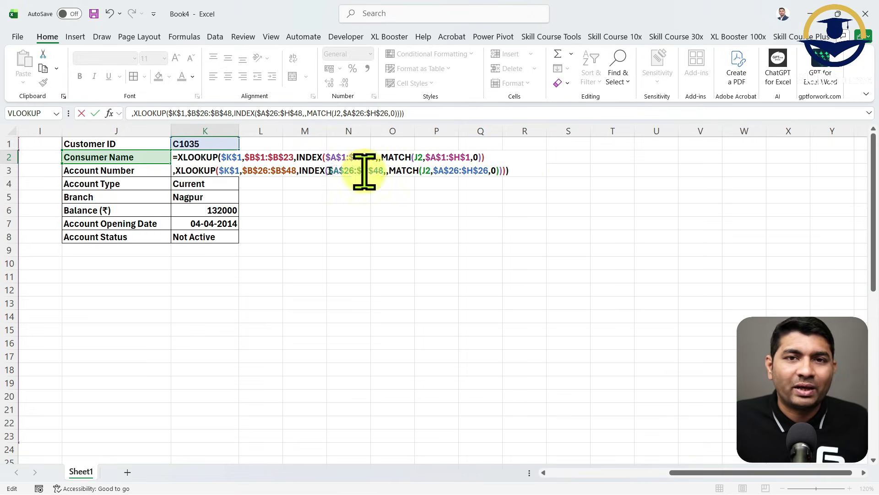